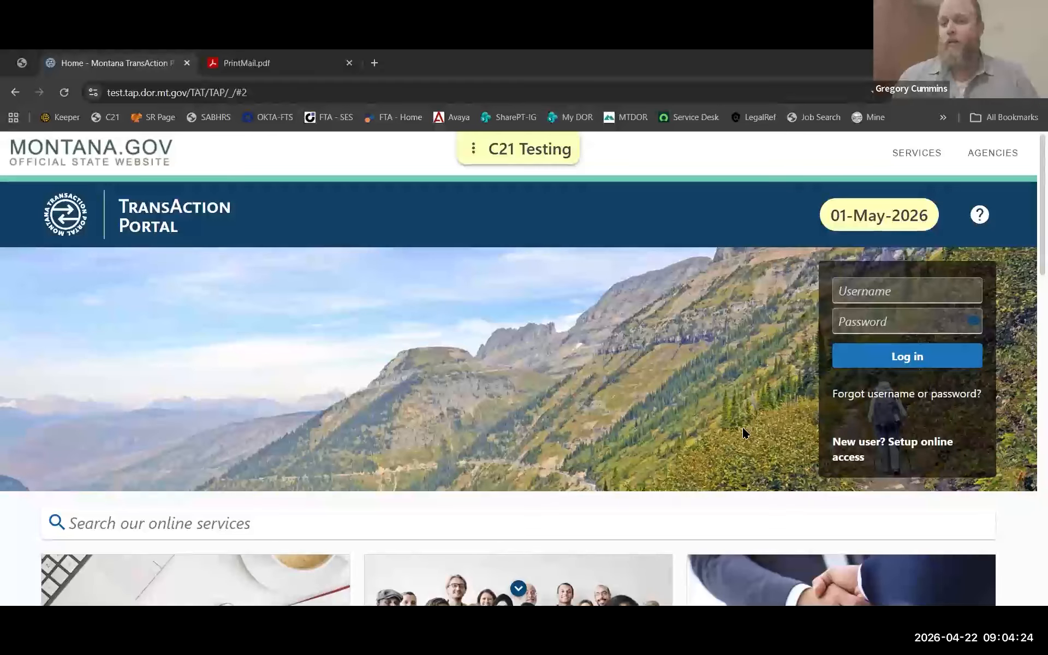
Start a new online account and fill in the account holder's name from a saved suggestion.
click(861, 445)
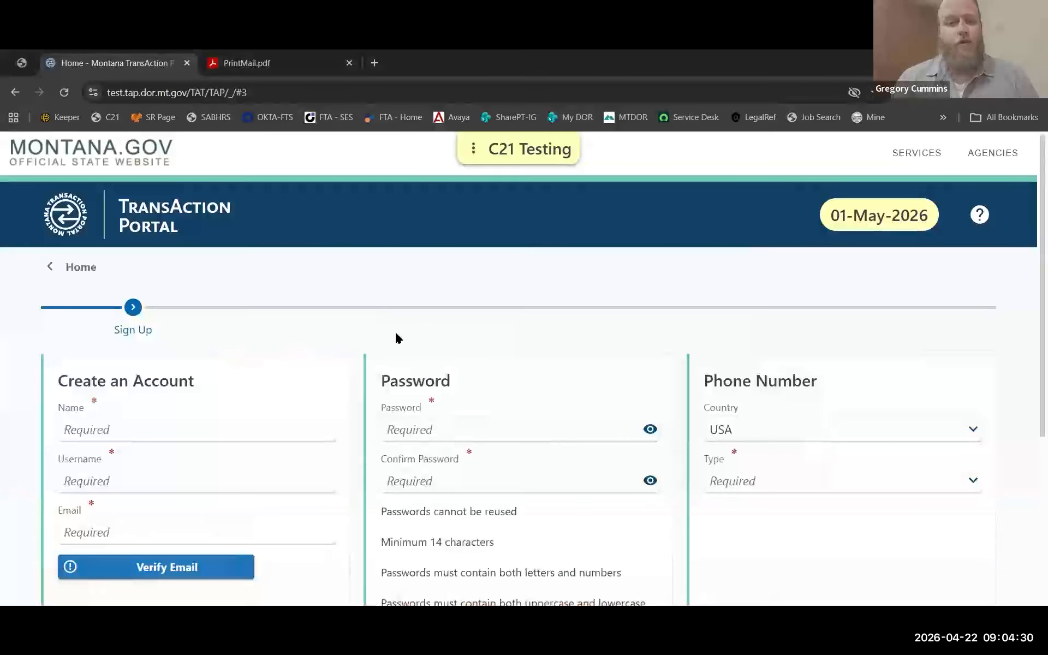
scroll(477, 224, down, 1)
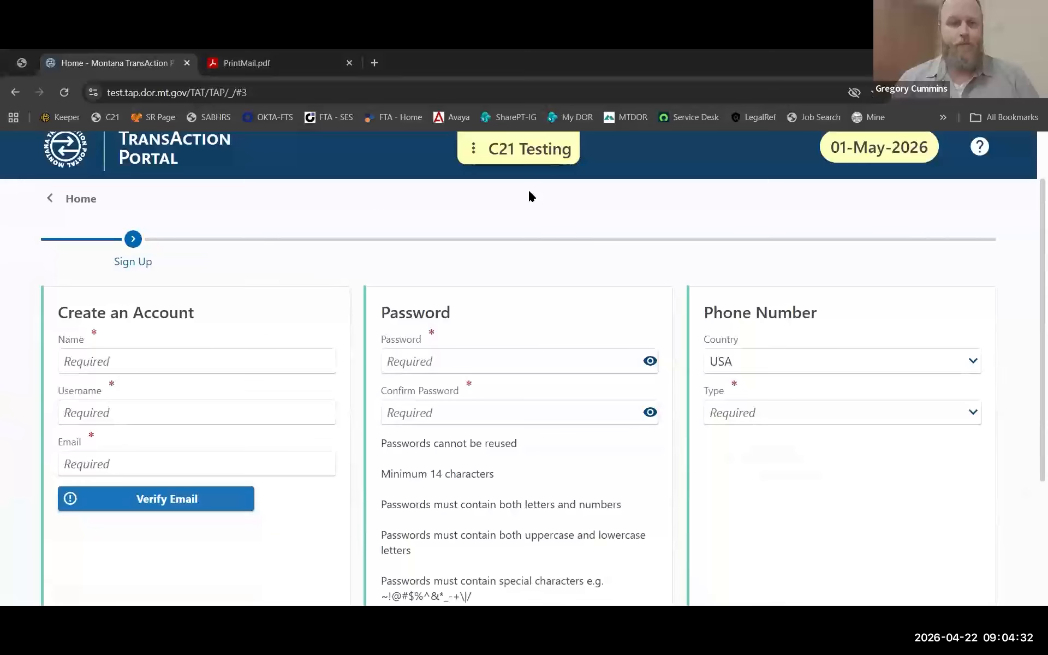
click(158, 362)
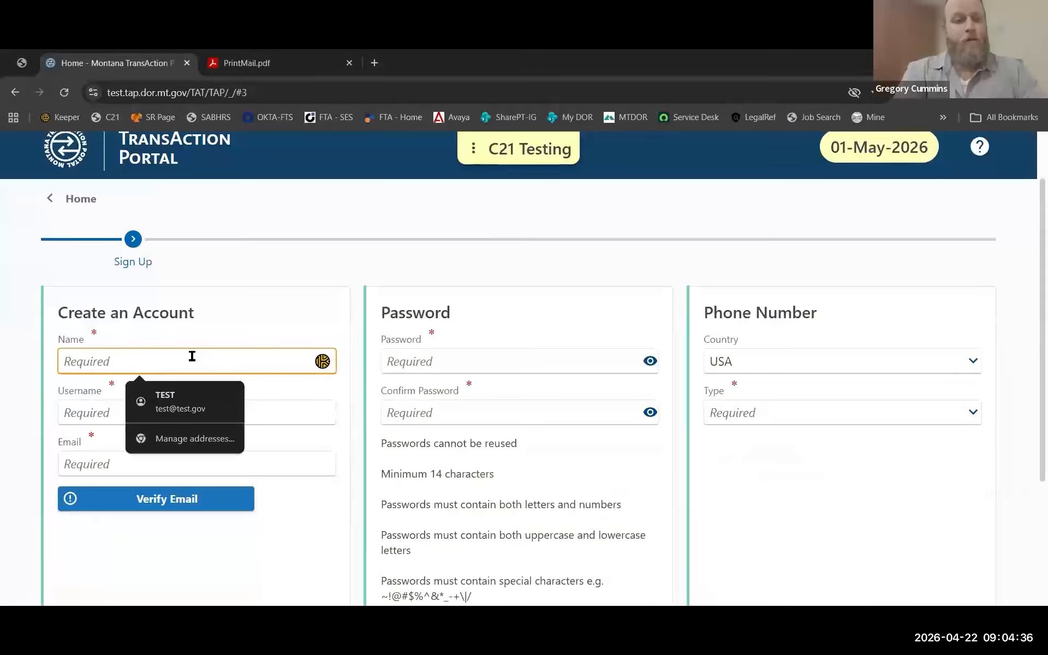
text(C)
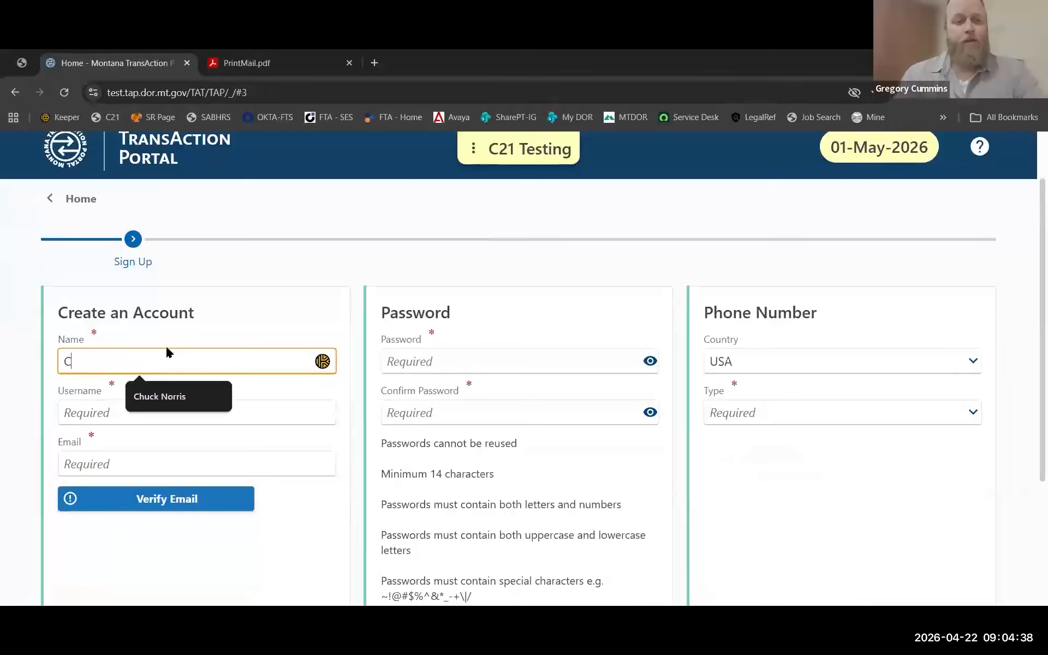
click(158, 397)
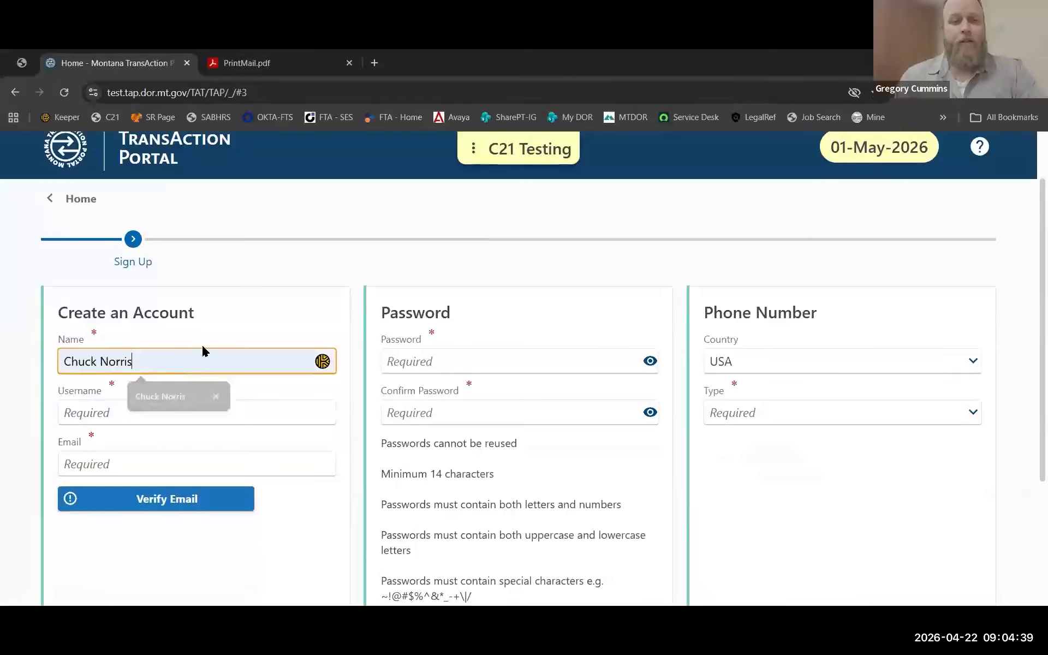
Dismiss the missing-email error and replace the username with the saved county username.
click(172, 417)
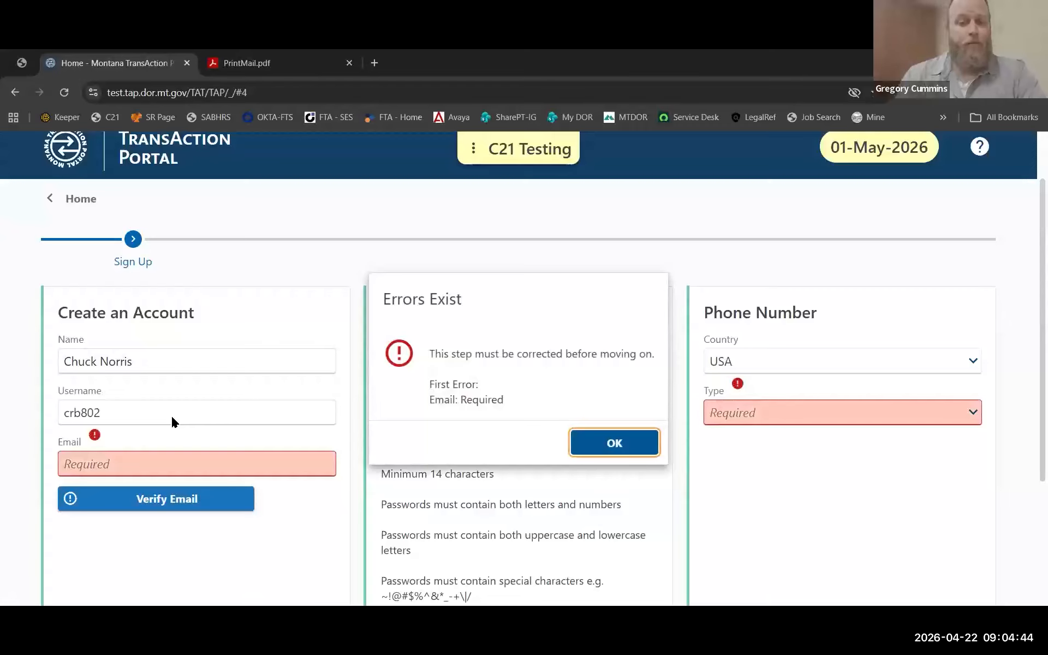
click(606, 436)
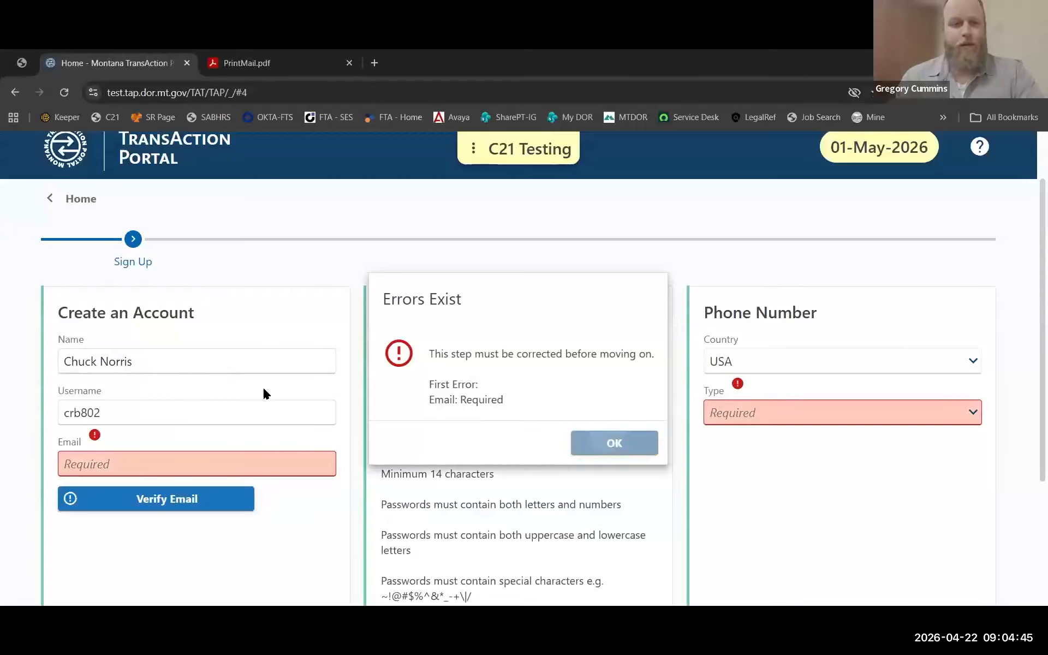
double_click(154, 402)
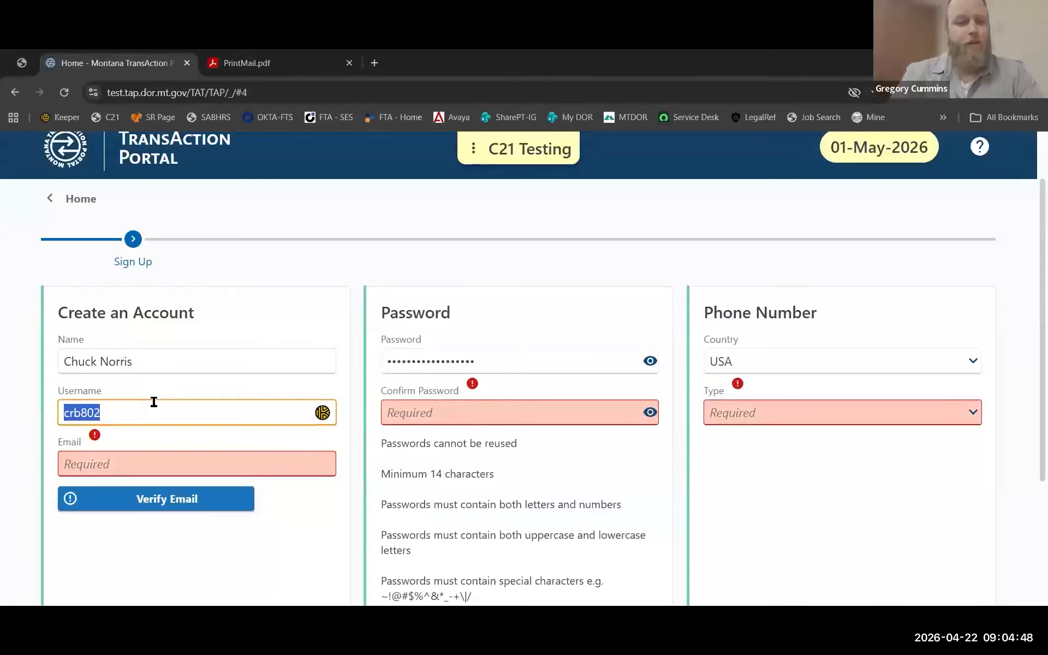
key(BackSpace)
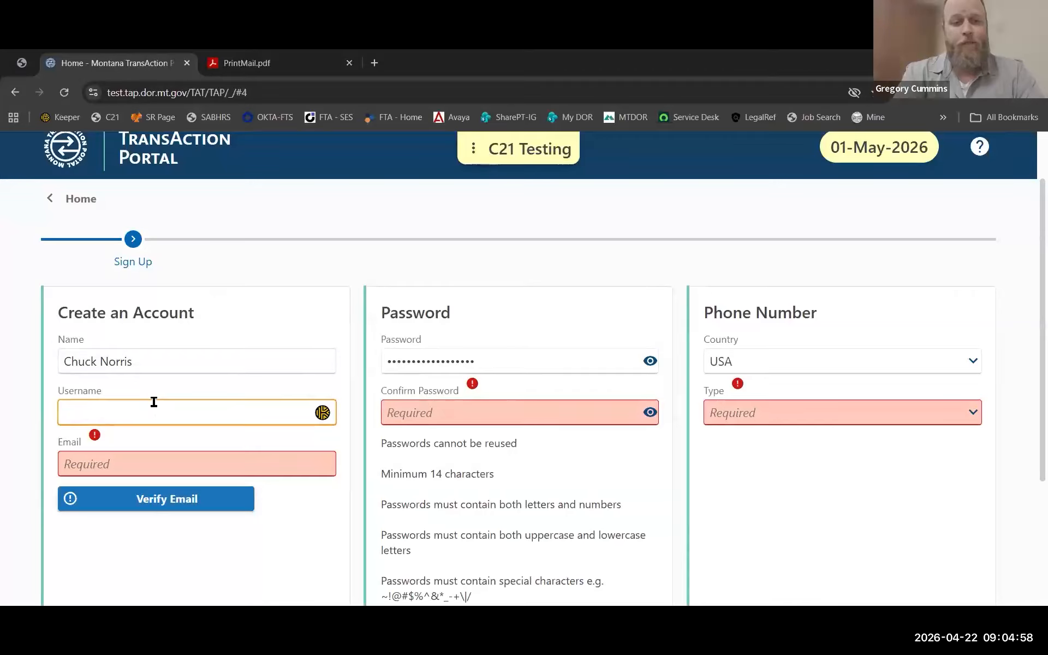
text(Rou)
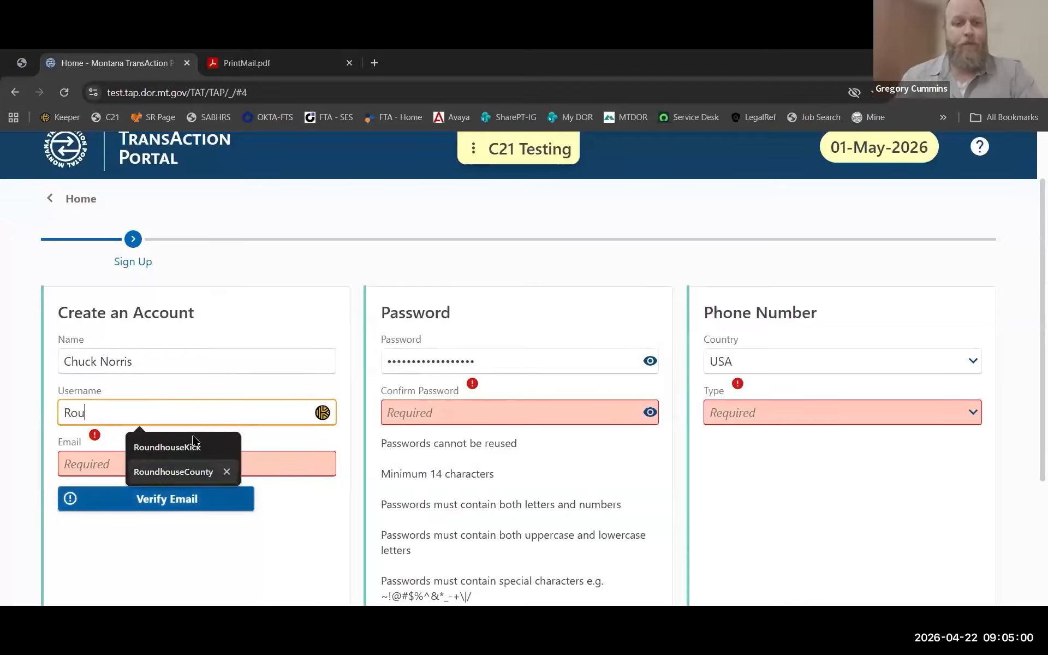
click(191, 470)
Fill in the saved email address and request its verification.
click(148, 462)
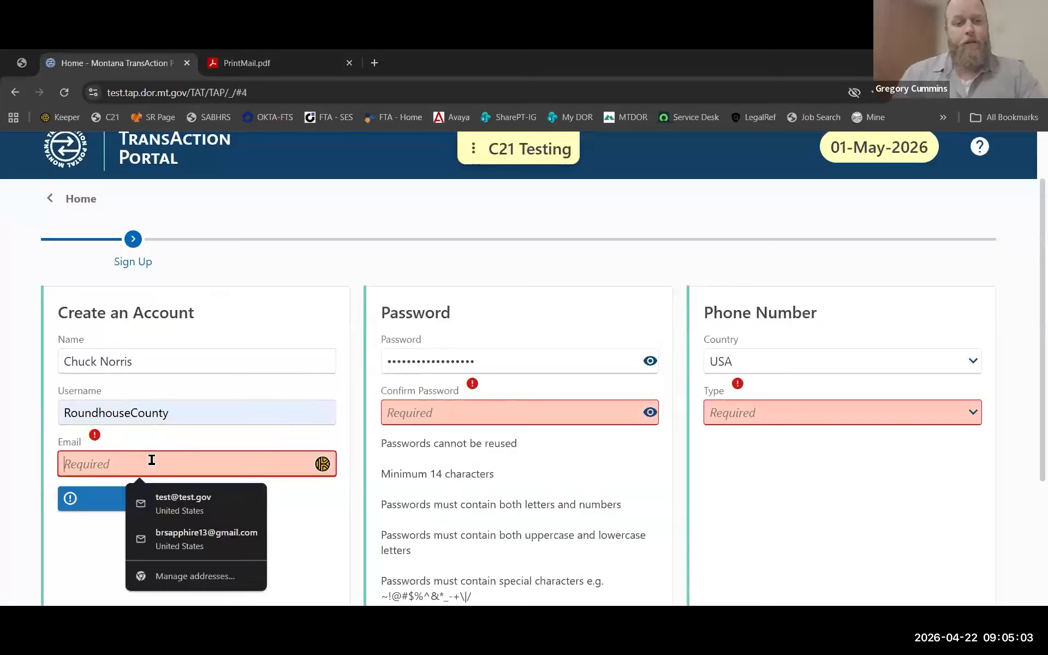
click(169, 501)
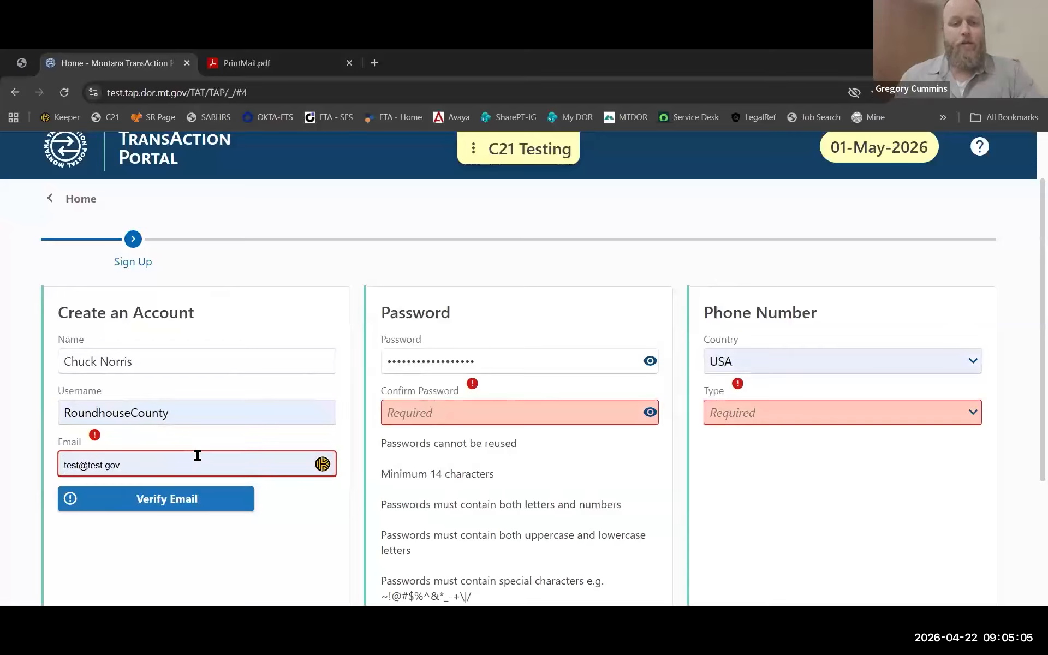
click(157, 499)
Verify the email using the auto-populated test verification code, then select the password field.
click(158, 499)
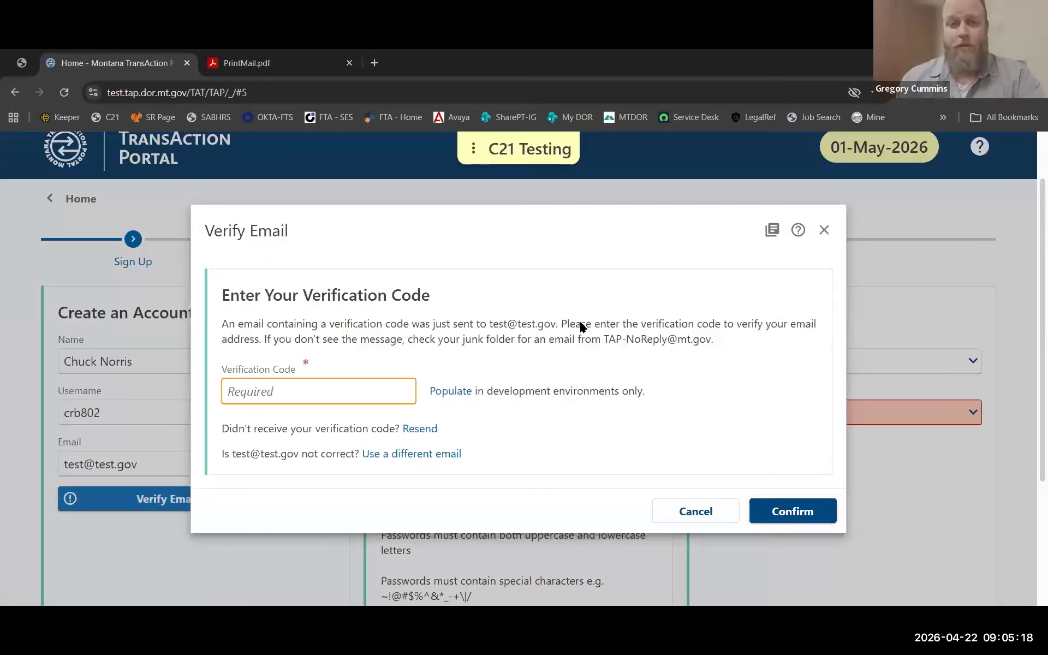
click(452, 389)
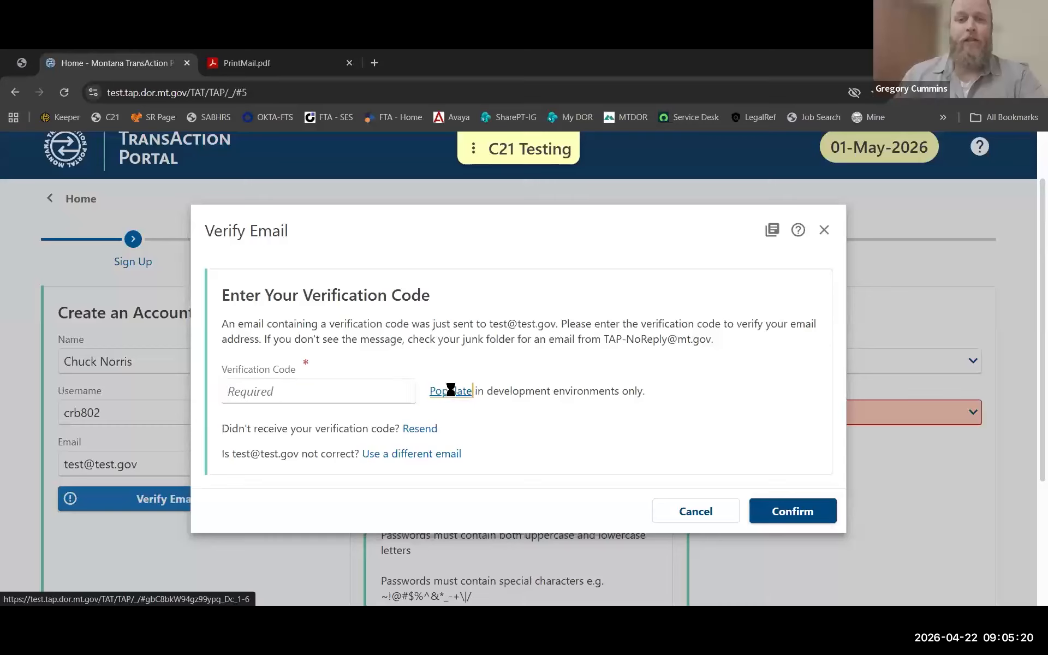
click(807, 511)
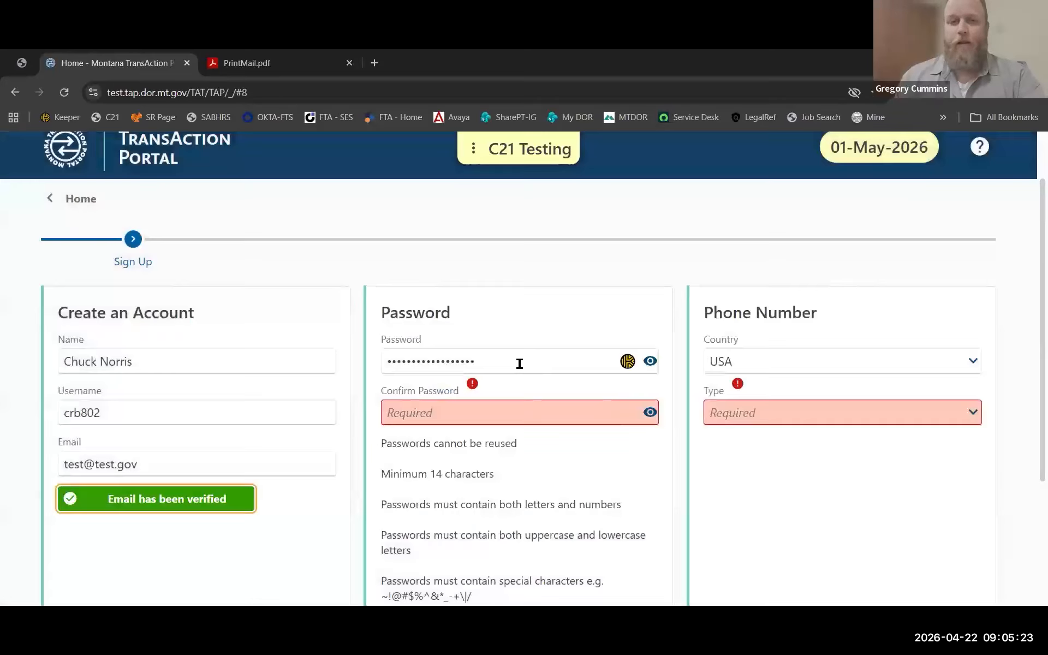
click(519, 364)
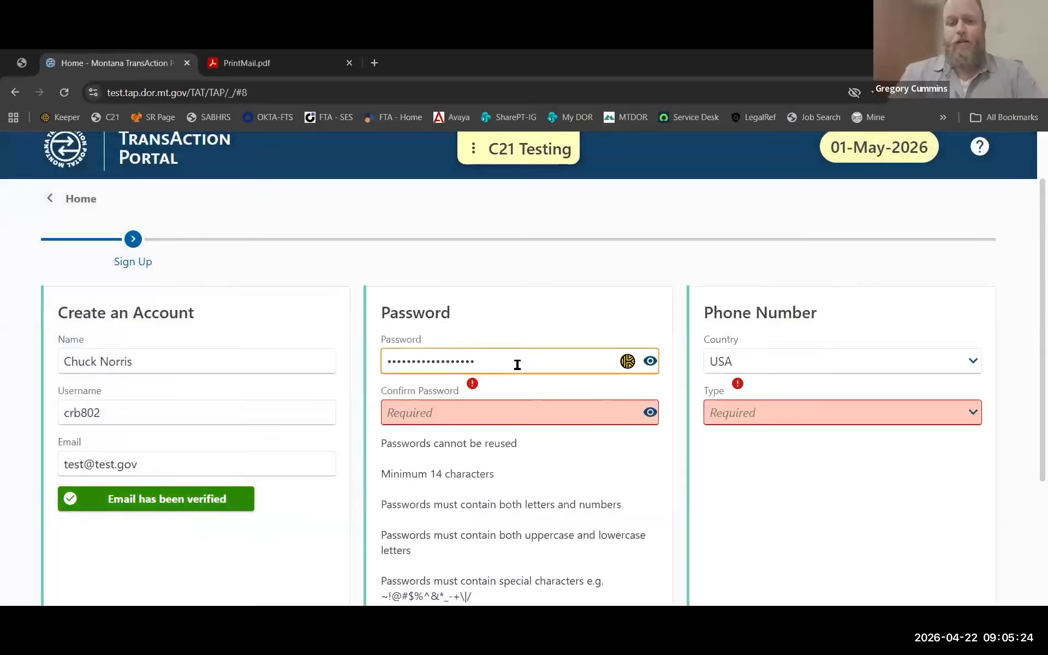
Replace the account password and type it again in Confirm Password.
key(BackSpace)
key(BackSpace)
key(BackSpace)
key(BackSpace)
key(BackSpace)
key(BackSpace)
key(BackSpace)
key(BackSpace)
key(BackSpace)
key(BackSpace)
key(BackSpace)
key(BackSpace)
key(BackSpace)
key(BackSpace)
key(BackSpace)
key(BackSpace)
text(•••••••••••••)
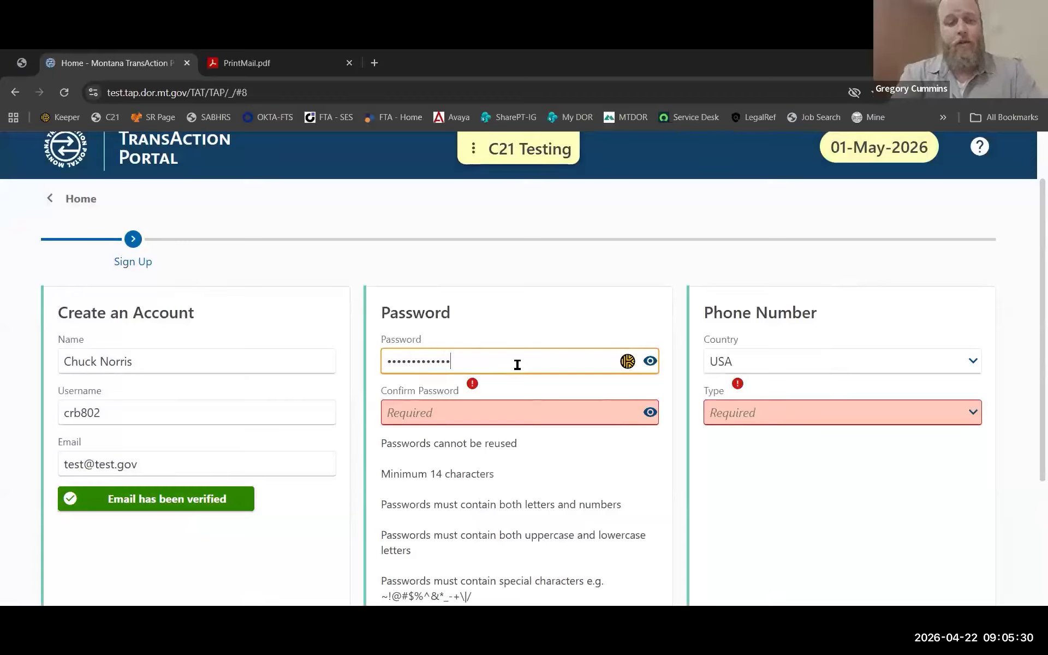
click(497, 414)
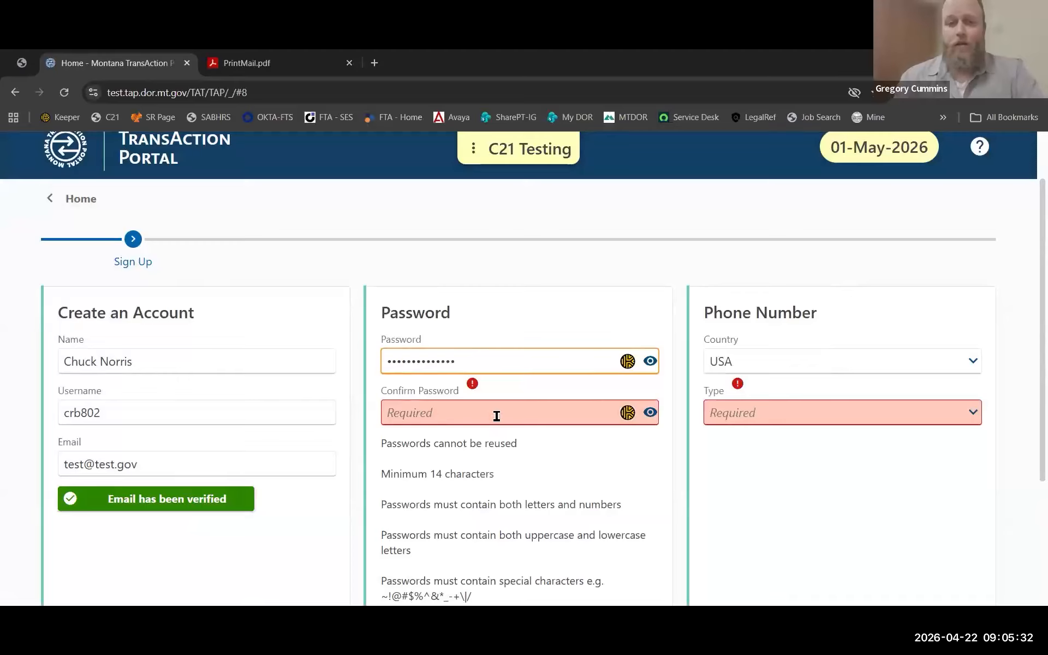
text(••••)
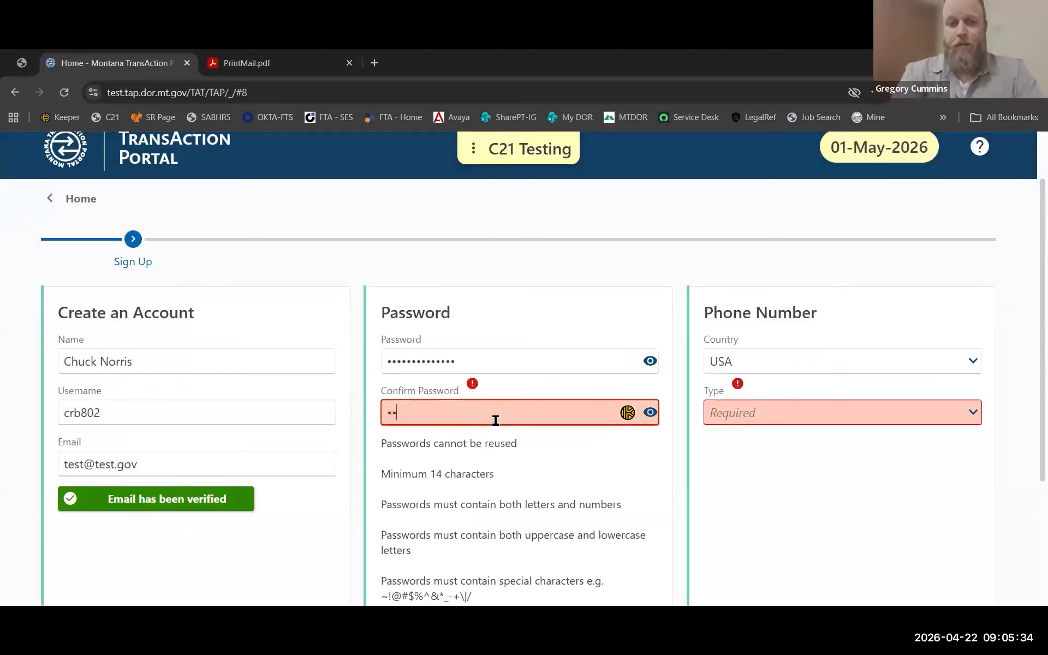
text(••••••)
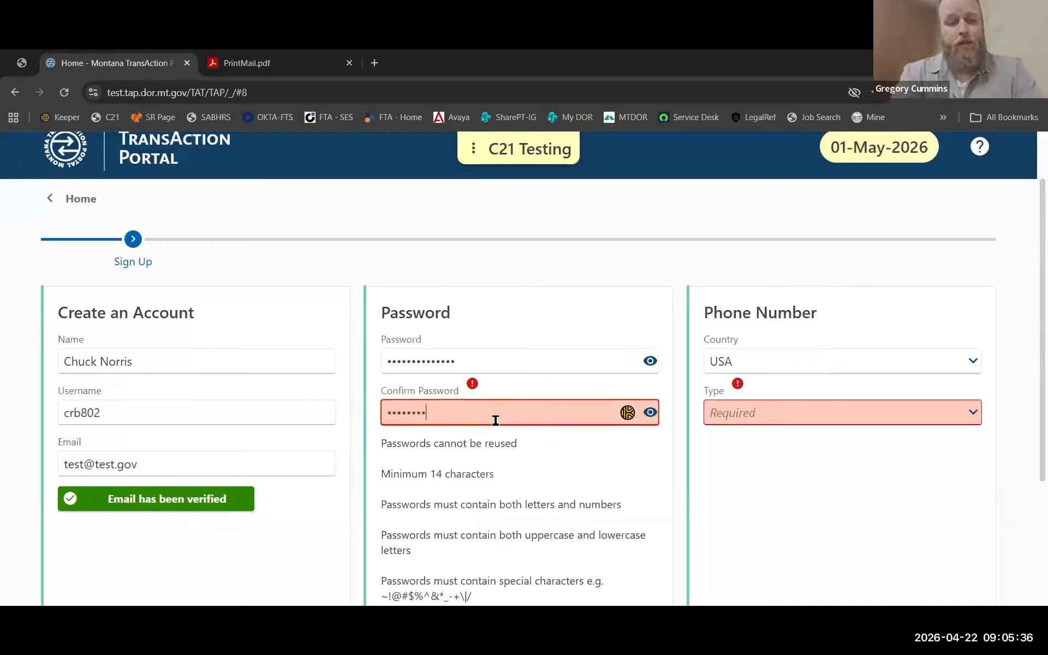
text(•••)
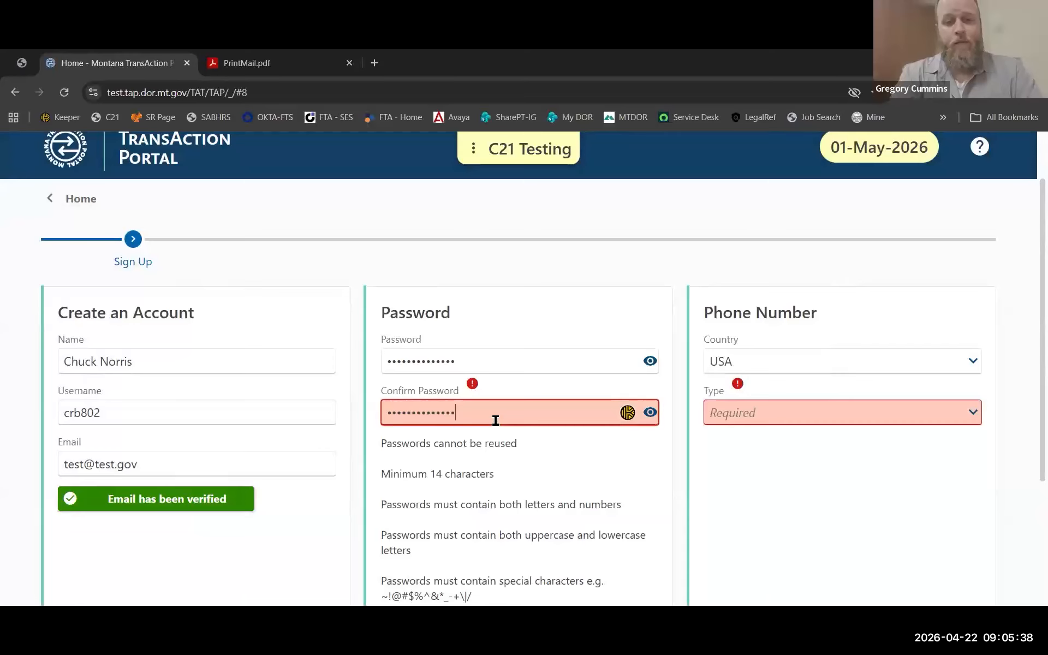
click(676, 424)
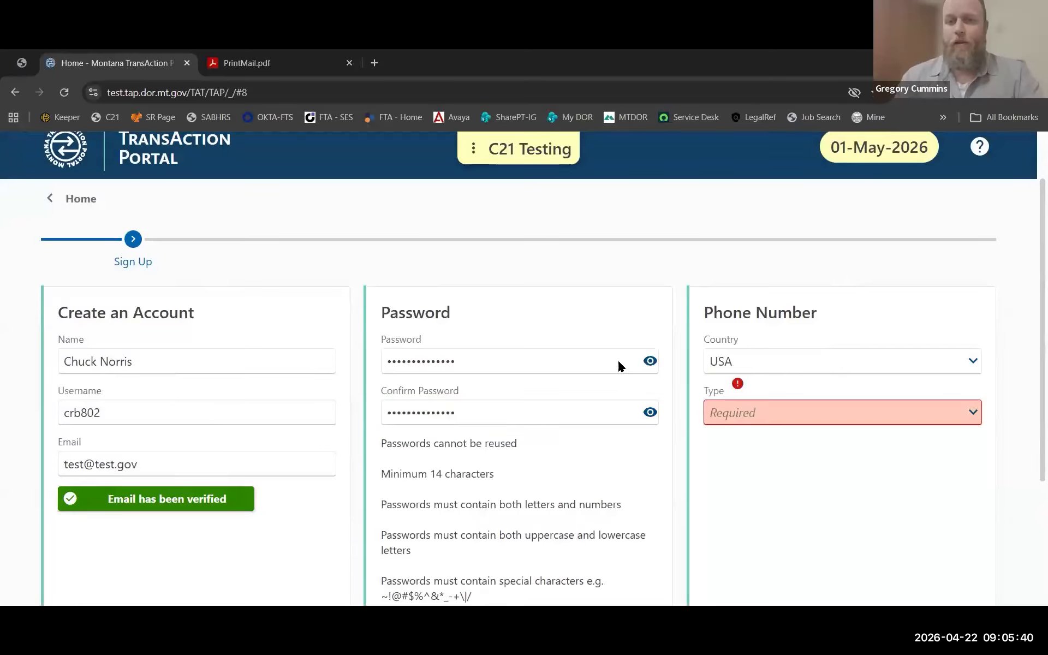
Retype the Confirm Password entry to clear the password mismatch warning.
scroll(681, 438, down, 2)
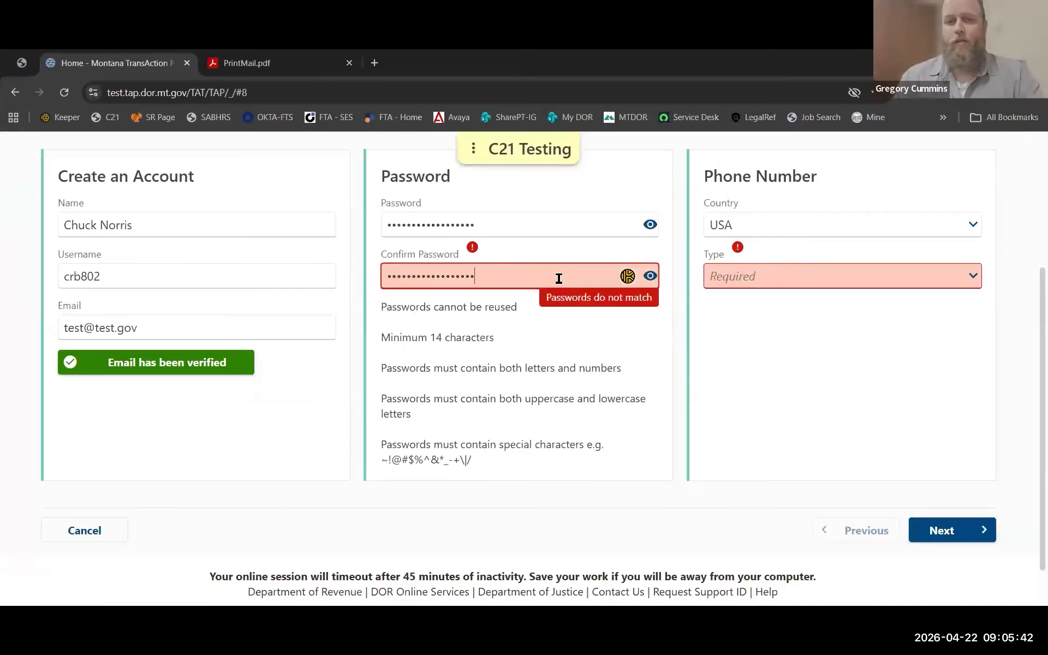
double_click(385, 280)
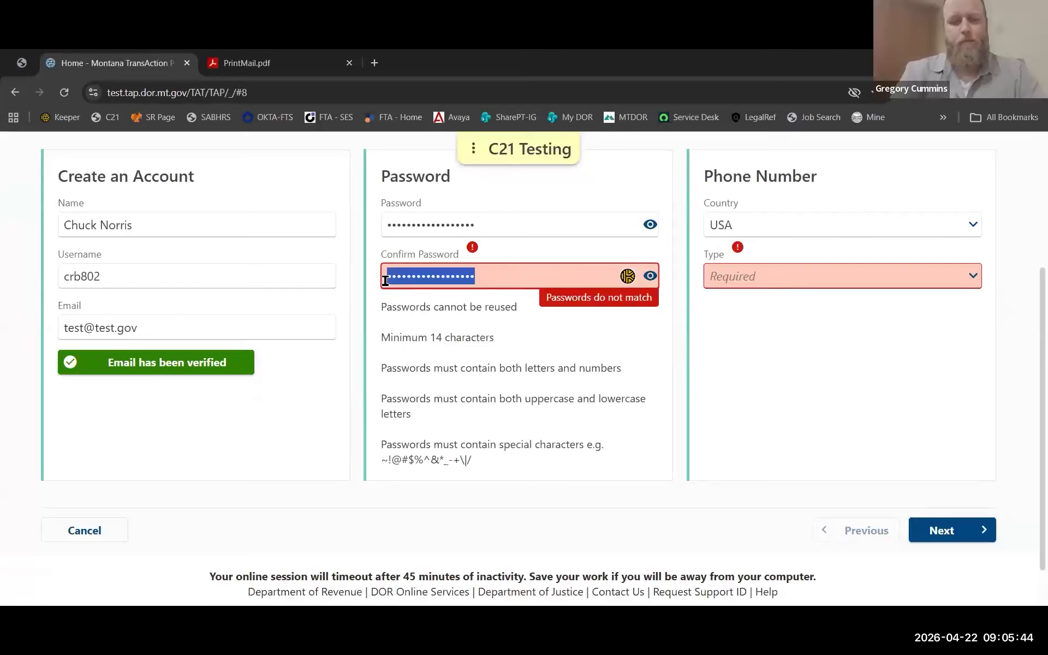
text(••••••••)
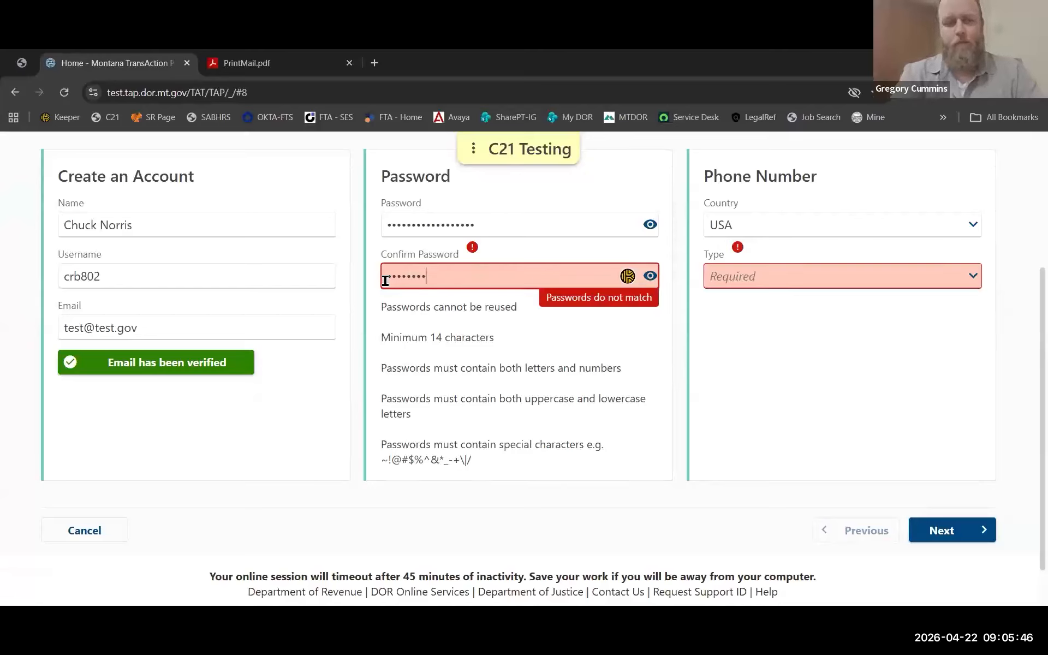
text(•••••)
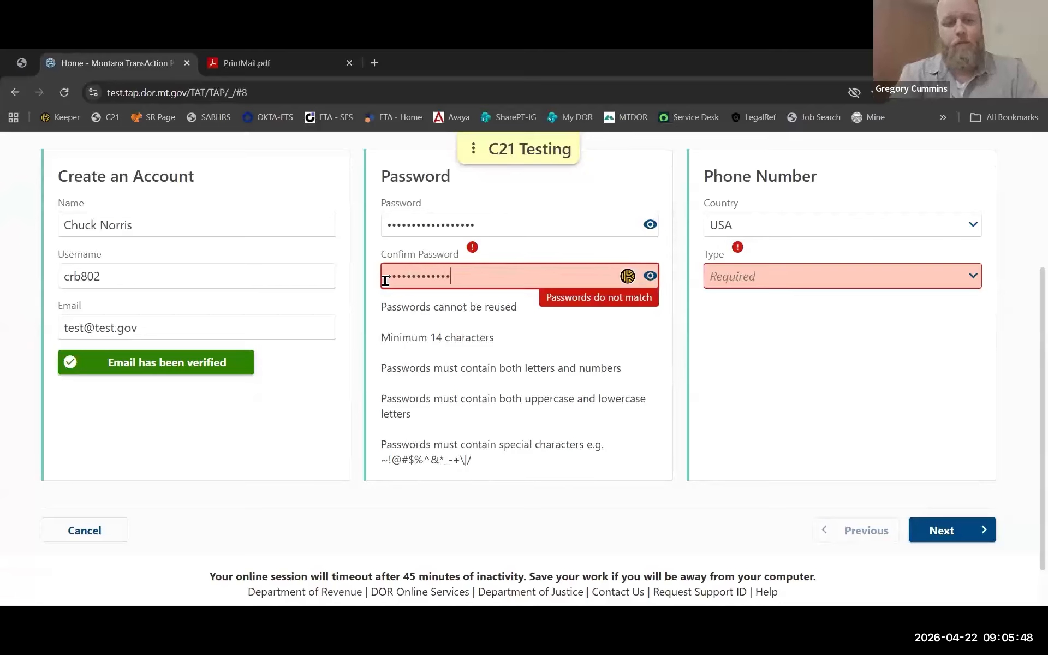
text(•)
click(590, 332)
click(501, 278)
text(•)
click(607, 332)
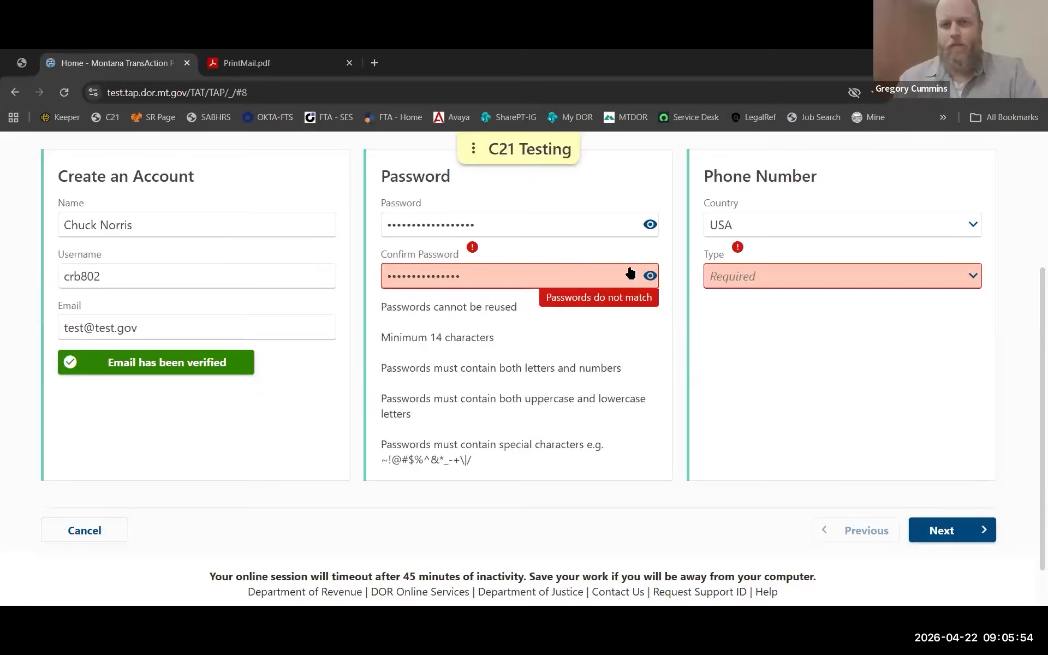
double_click(449, 221)
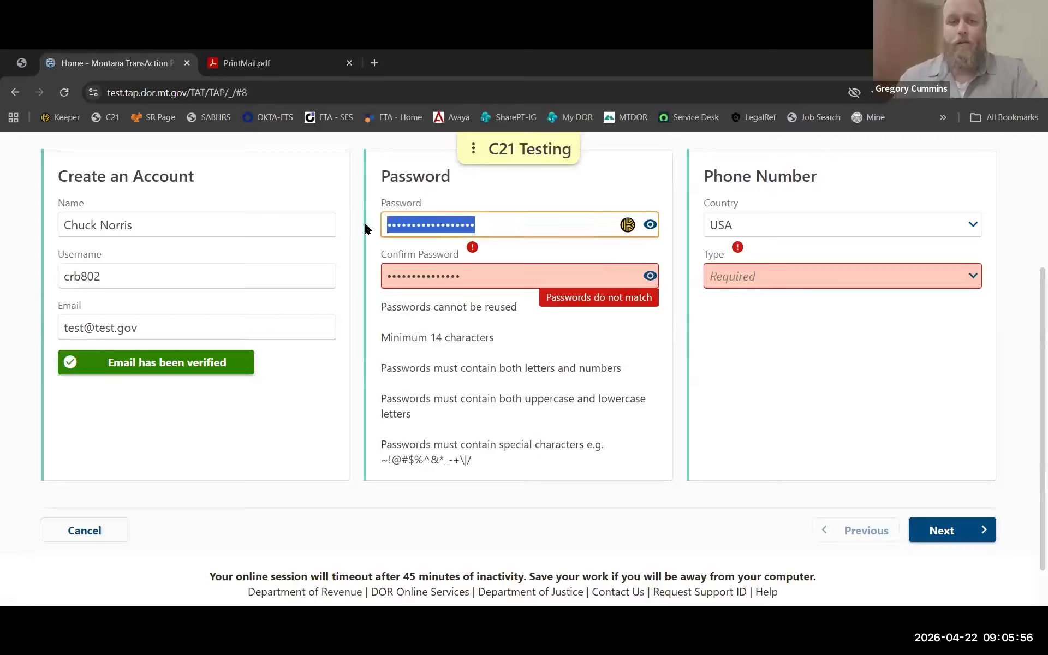
text(••••••••)
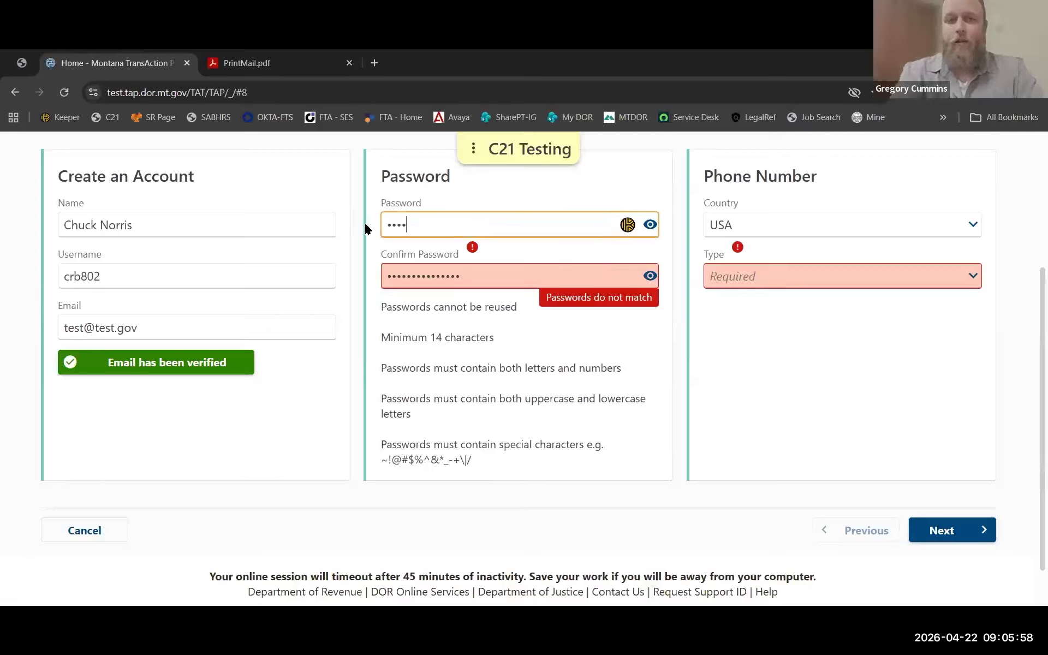
text(•••••)
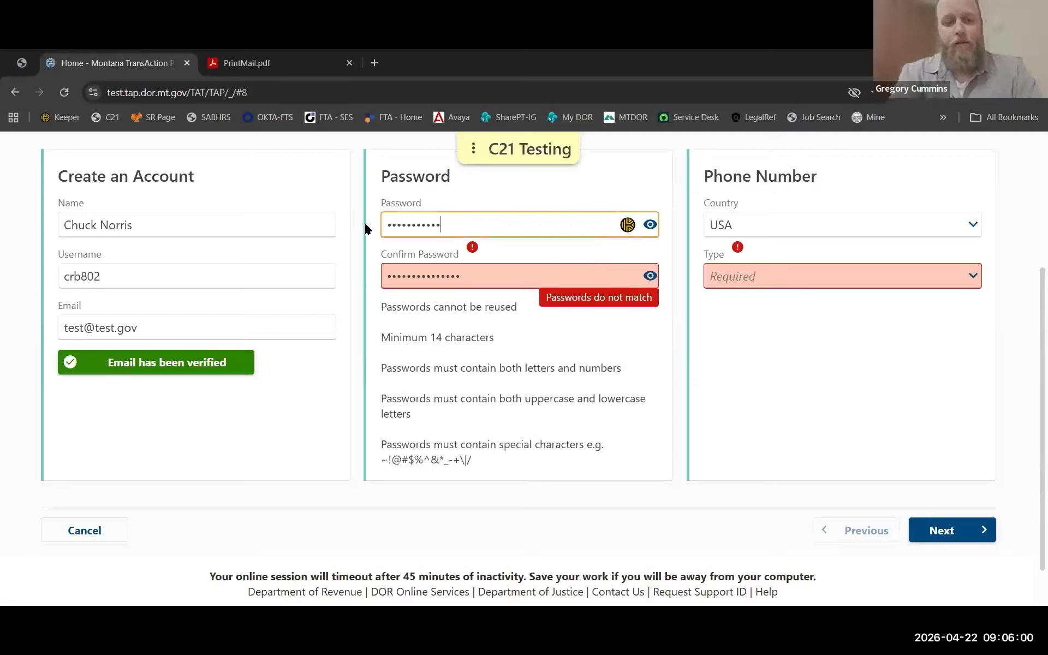
text(•)
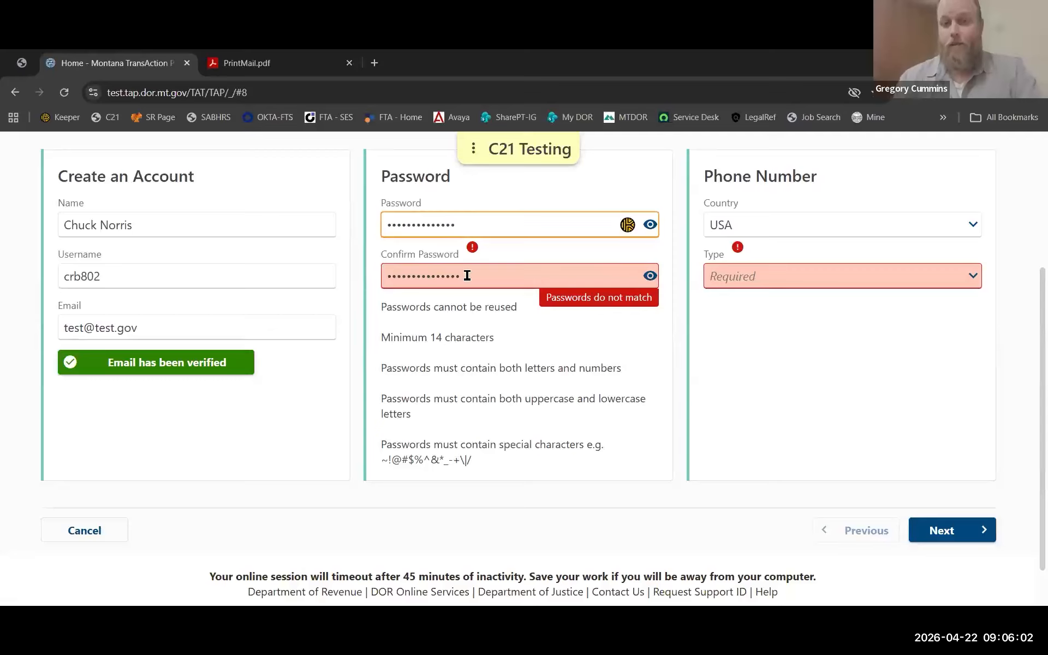
click(491, 278)
drag(491, 278, 390, 277)
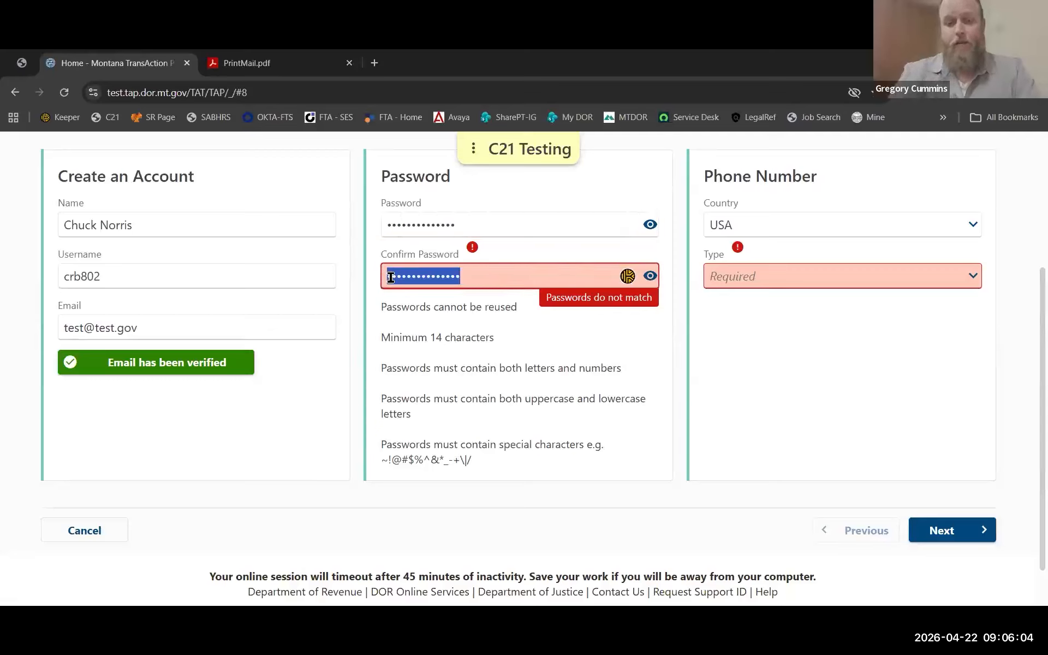
text(••••••••)
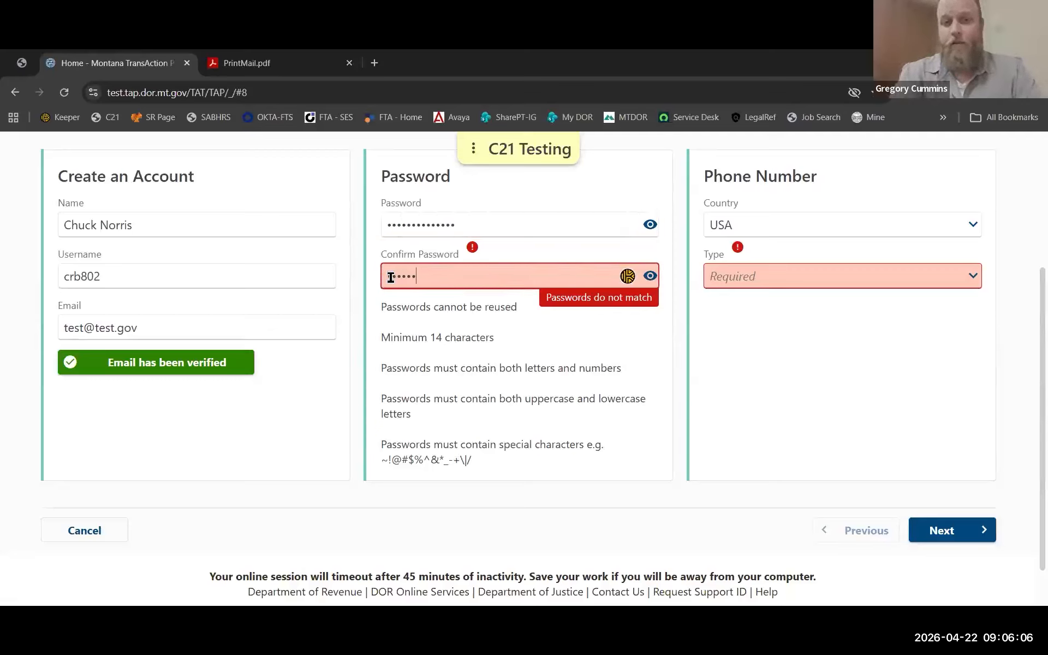
text(••••)
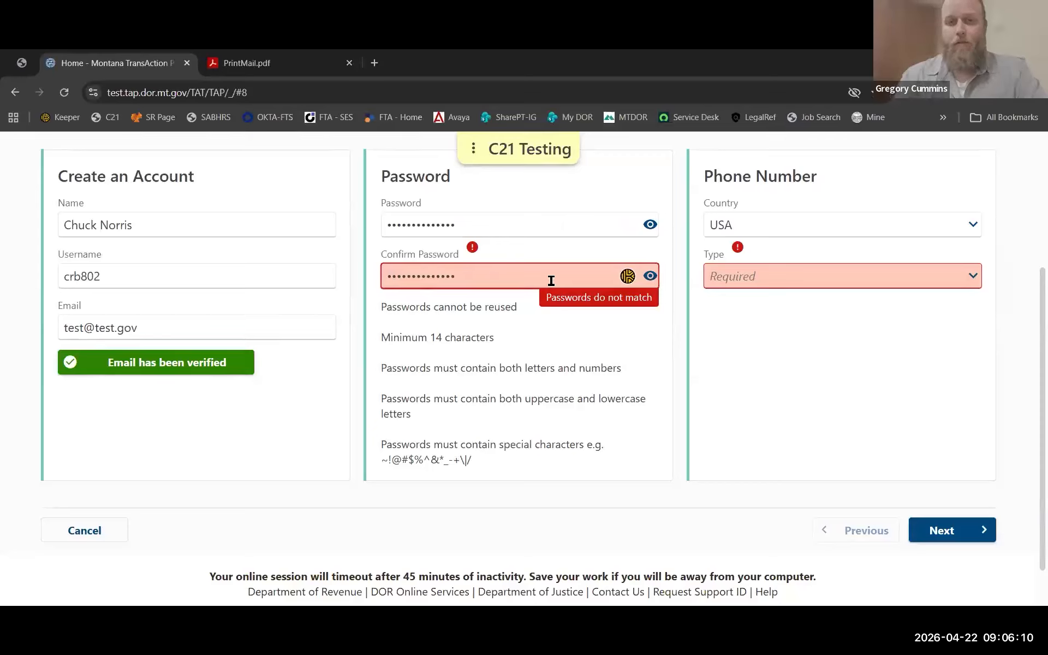
Add a Business Phone number from the saved suggestion and continue to Account Security.
click(592, 347)
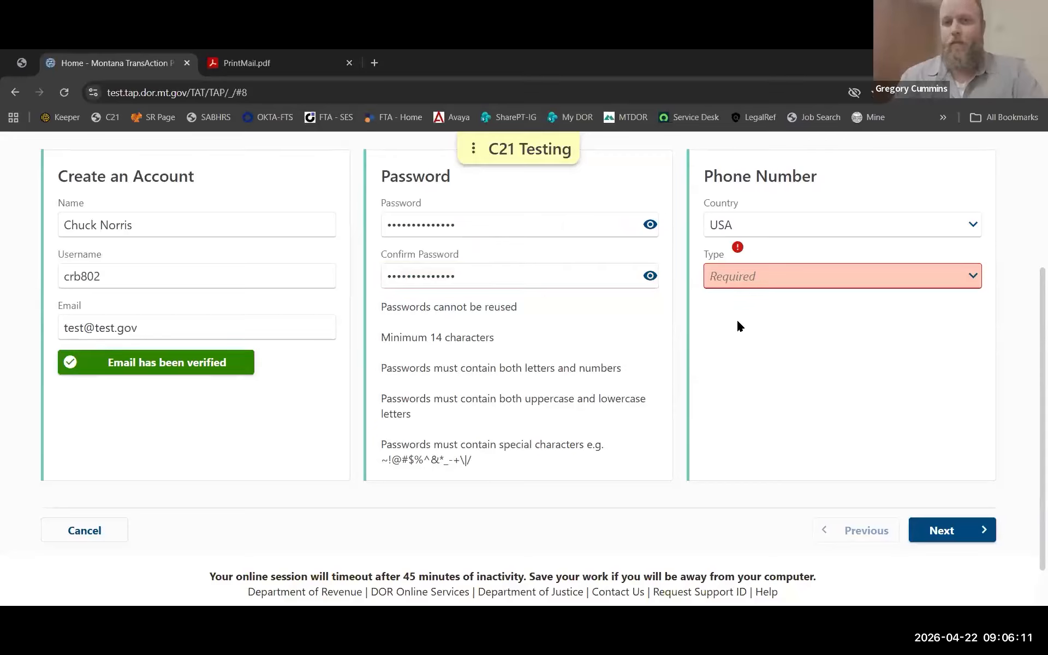
click(950, 275)
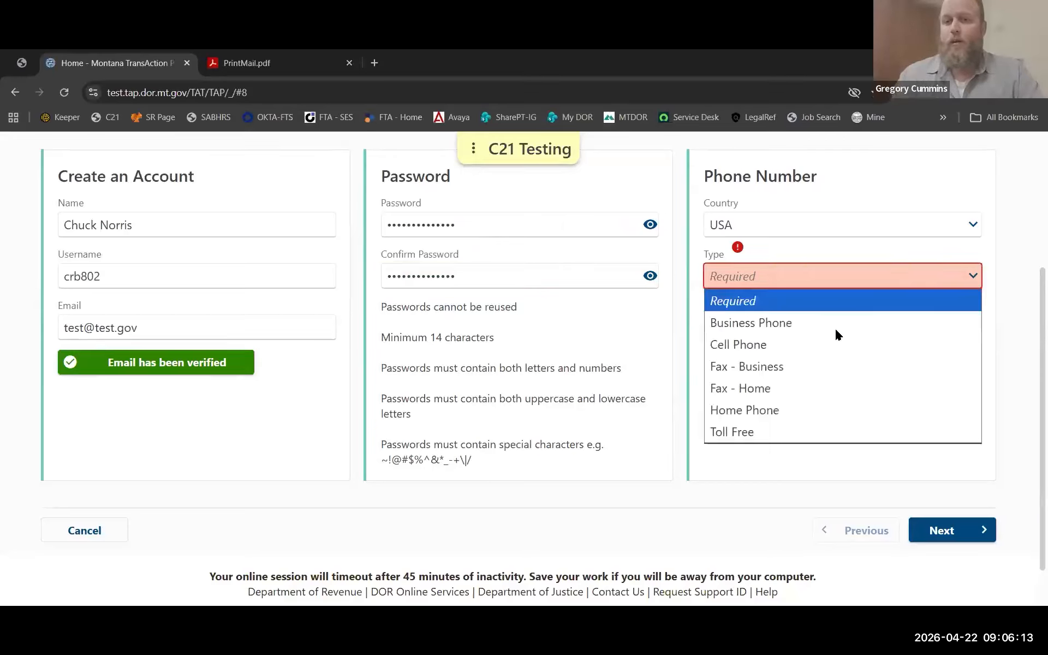
click(795, 327)
click(786, 328)
click(855, 366)
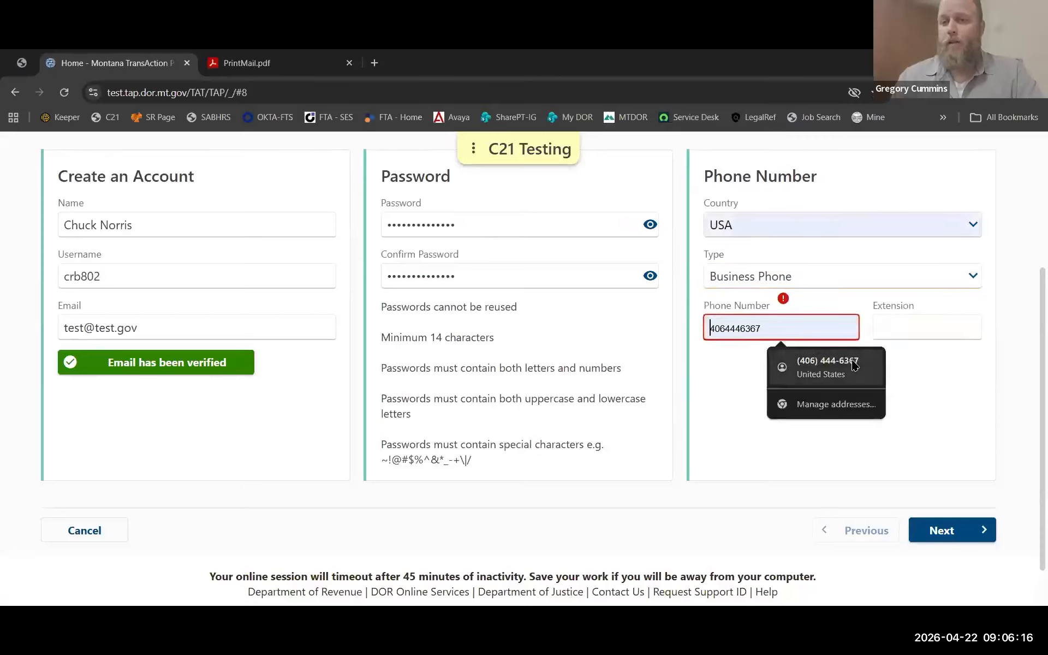
click(855, 365)
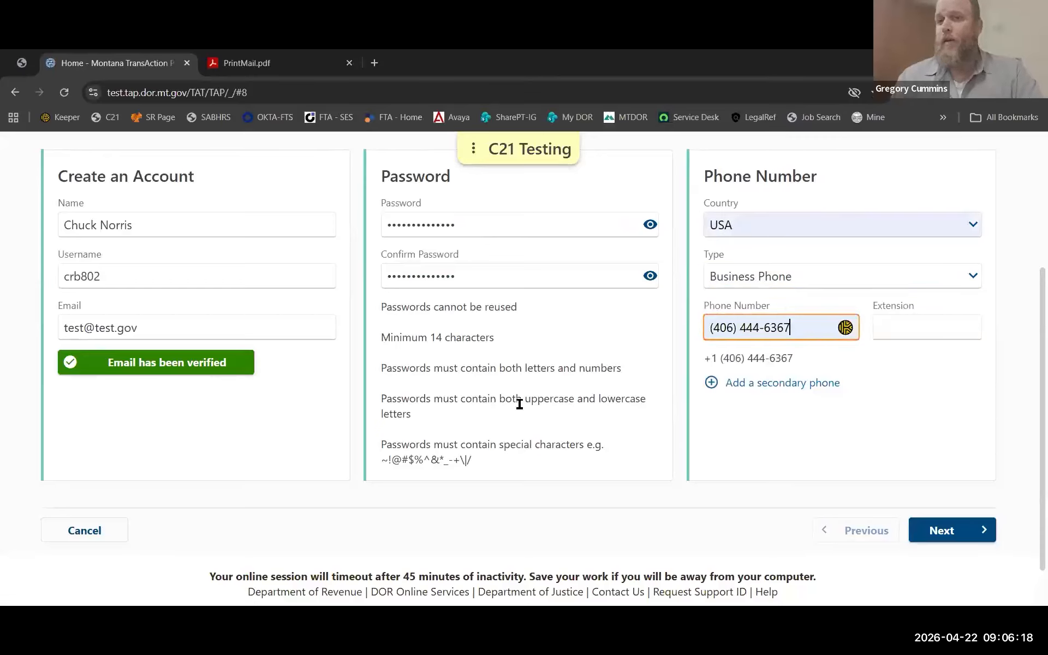
click(964, 531)
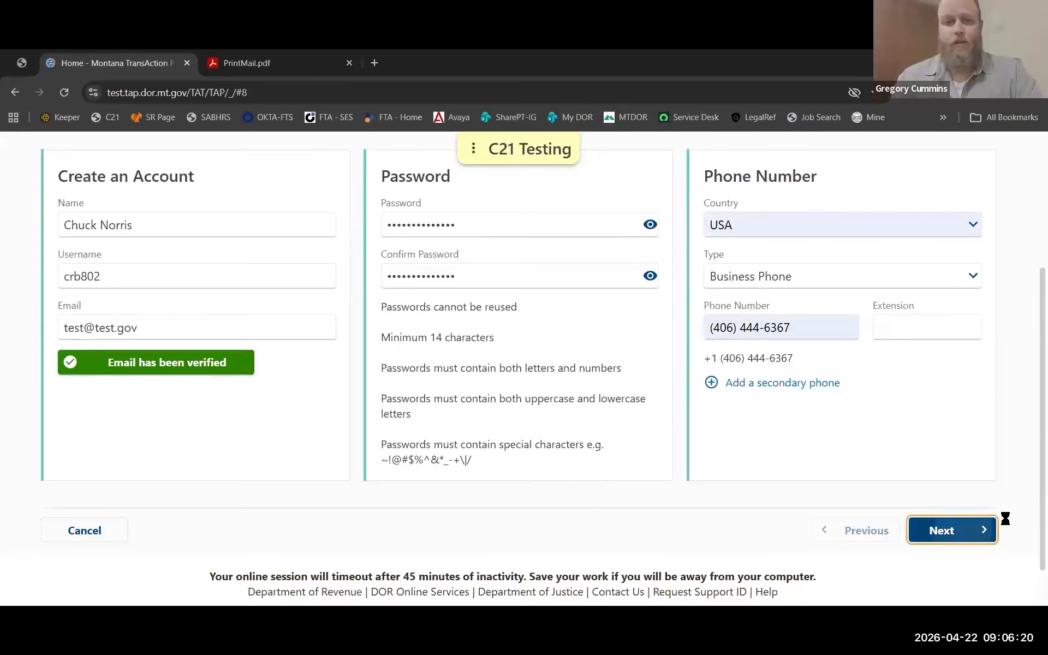
scroll(365, 370, down, 2)
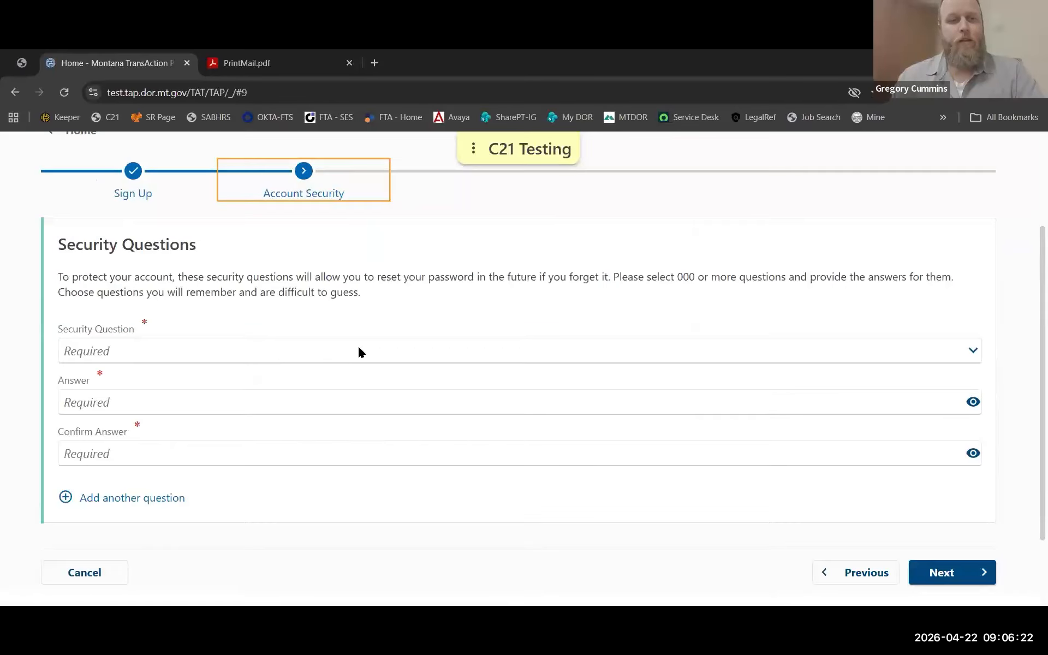
Choose 'What was the name of your first pet?' and enter the same answer in Answer and Confirm Answer.
click(361, 352)
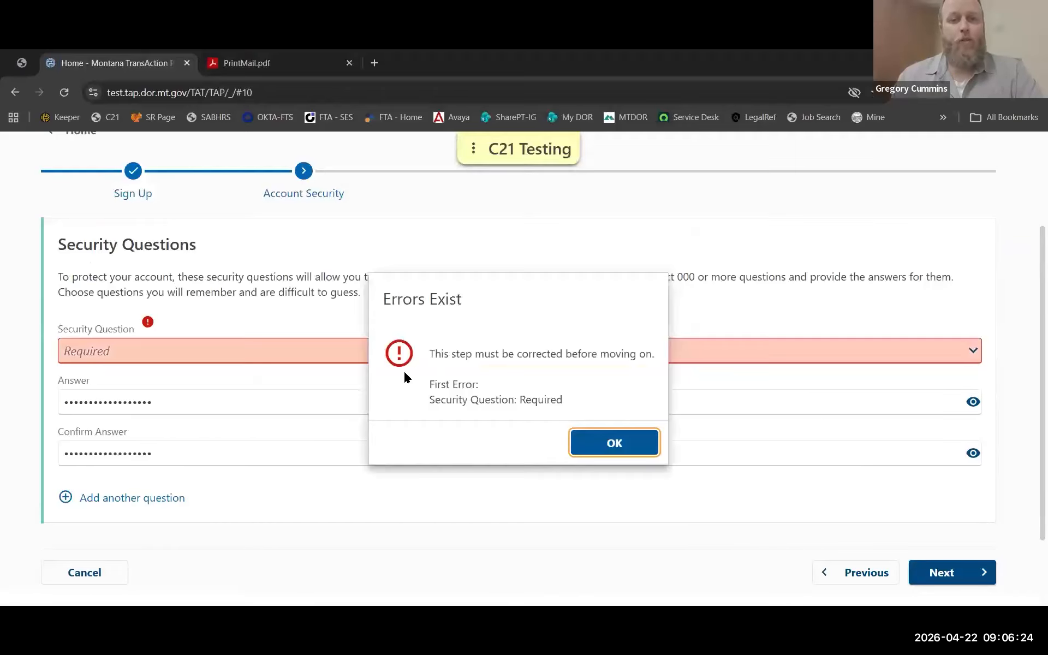
click(637, 444)
click(372, 350)
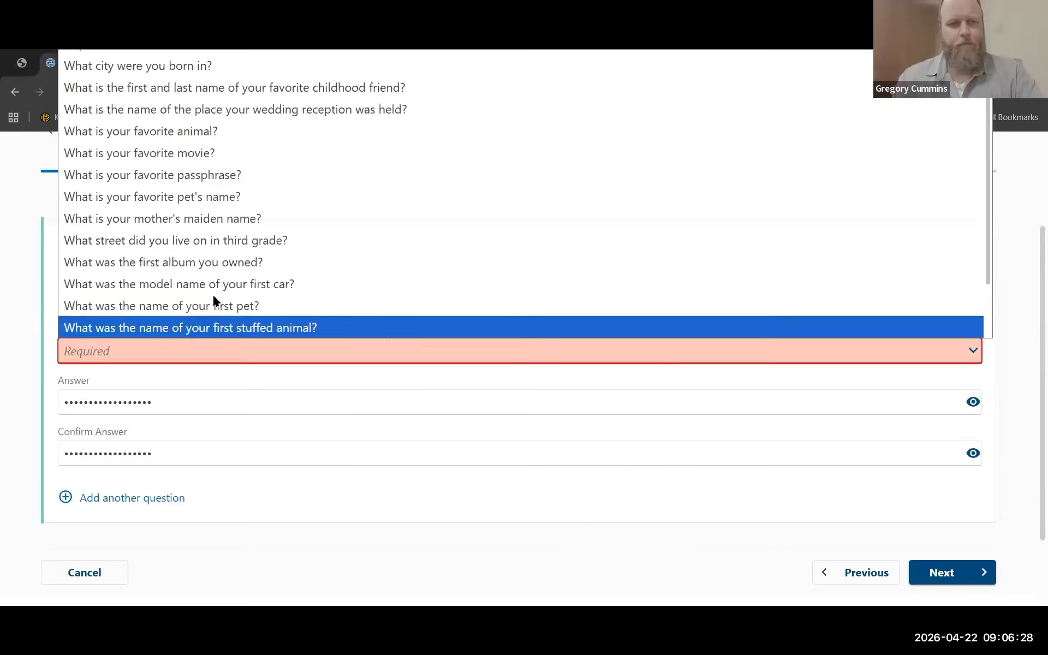
click(217, 307)
click(182, 406)
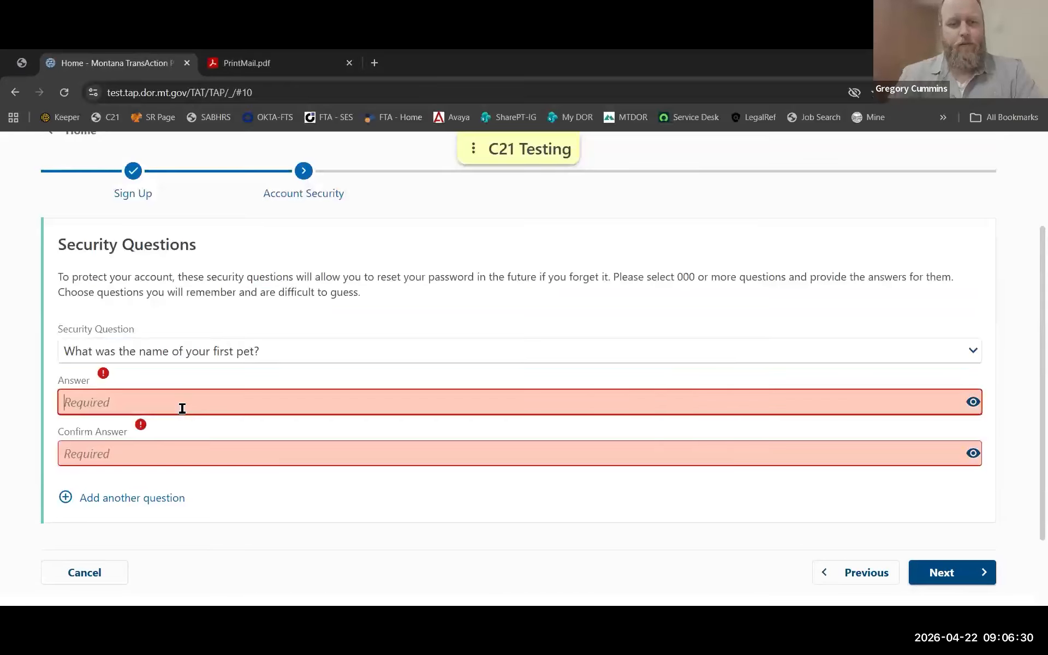
text(••••••)
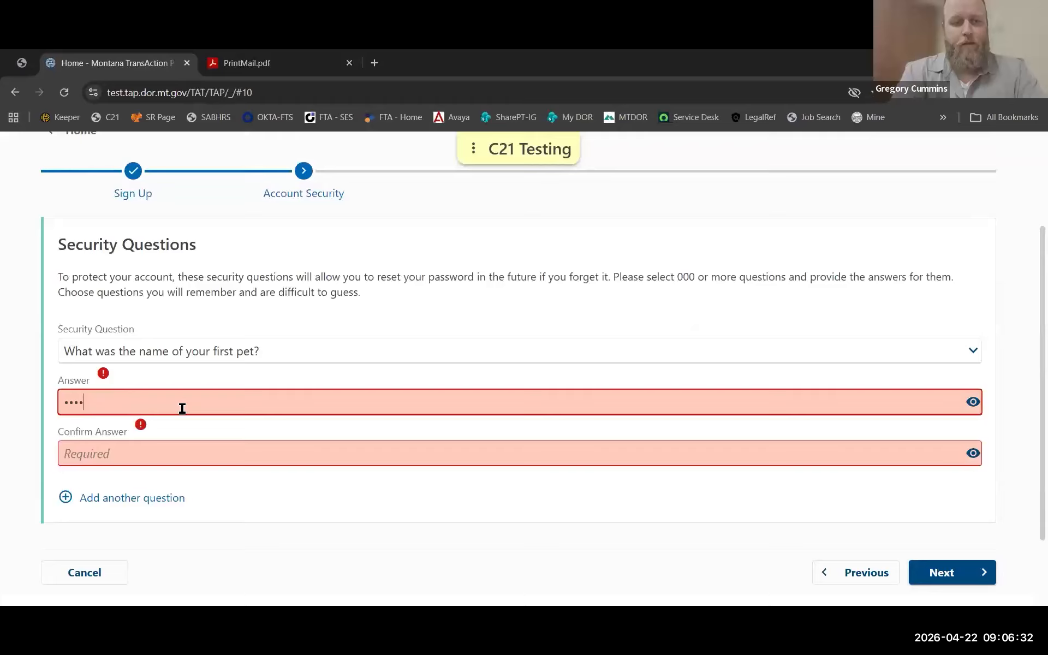
key(Tab)
text(••••••)
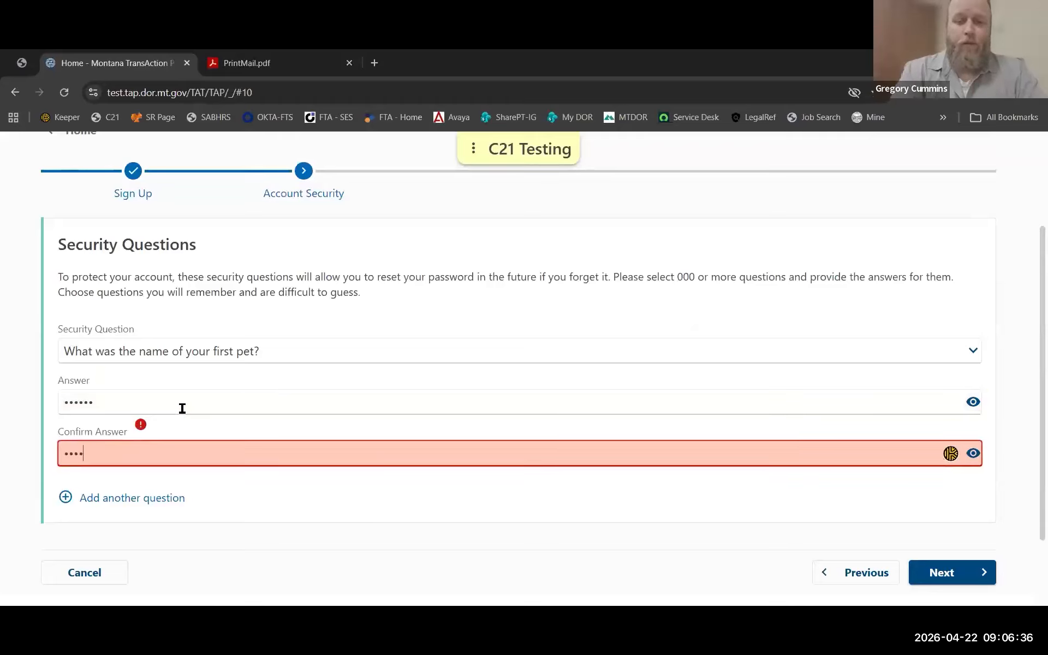
key(Tab)
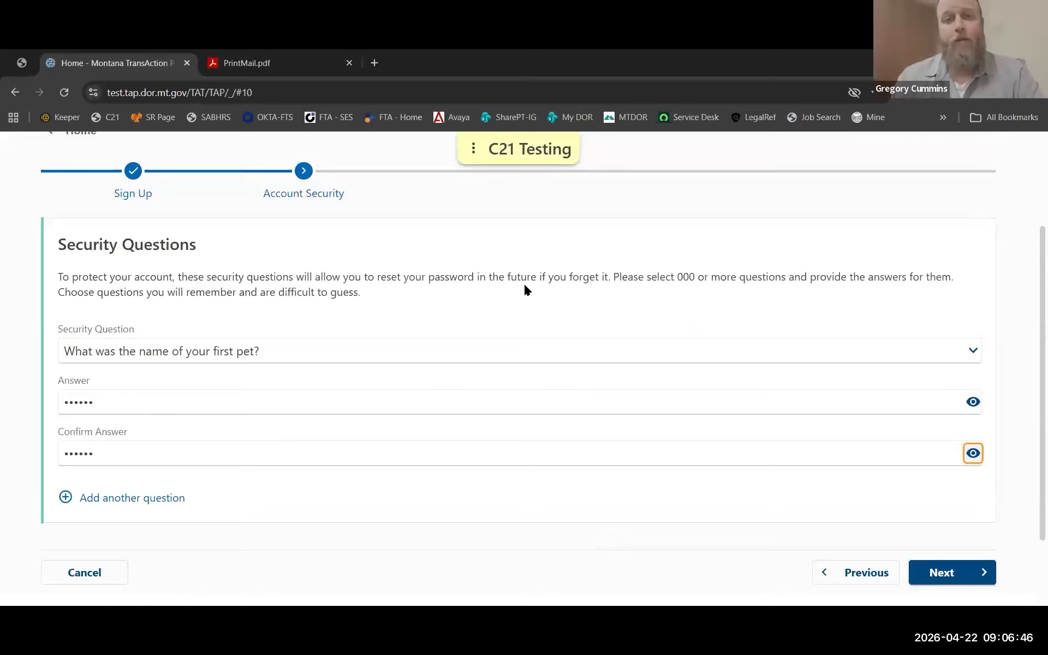
scroll(819, 426, down, 3)
Decline saving the password to Keeper and choose an authentication app for two-step verification.
click(950, 503)
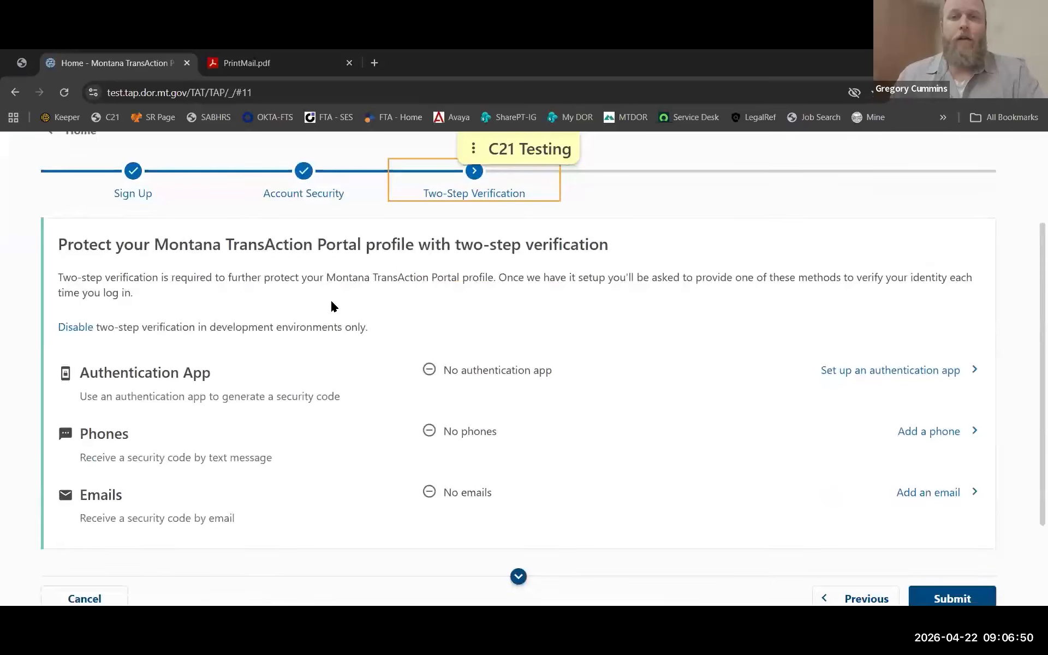
click(849, 256)
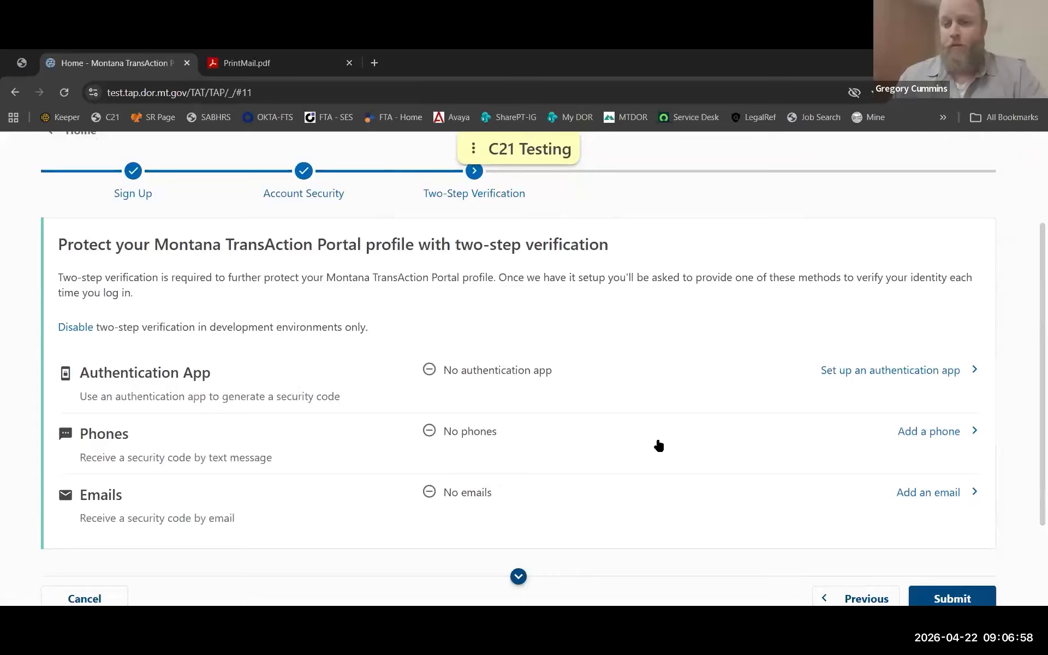
click(900, 370)
scroll(606, 519, down, 2)
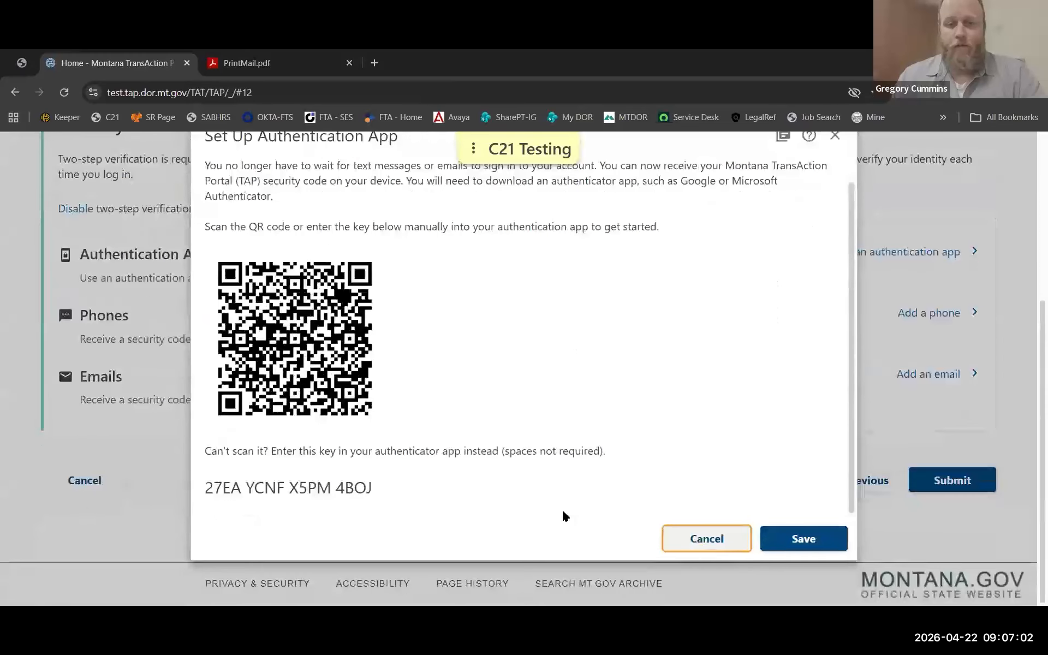
click(775, 527)
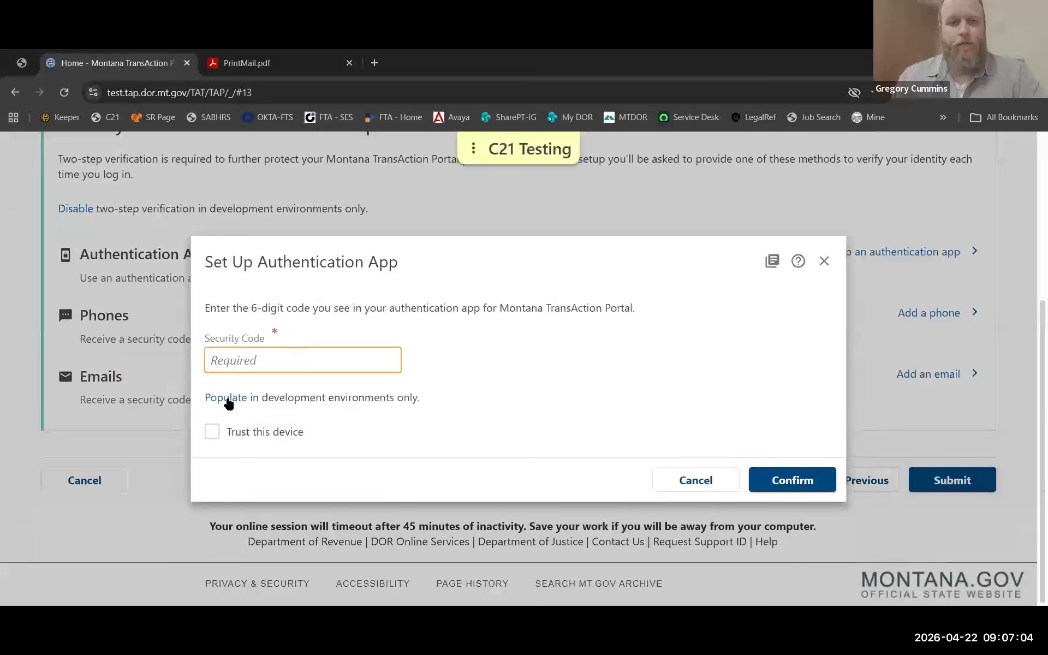
Confirm the auto-filled security code with this device trusted, and submit the registration.
click(227, 398)
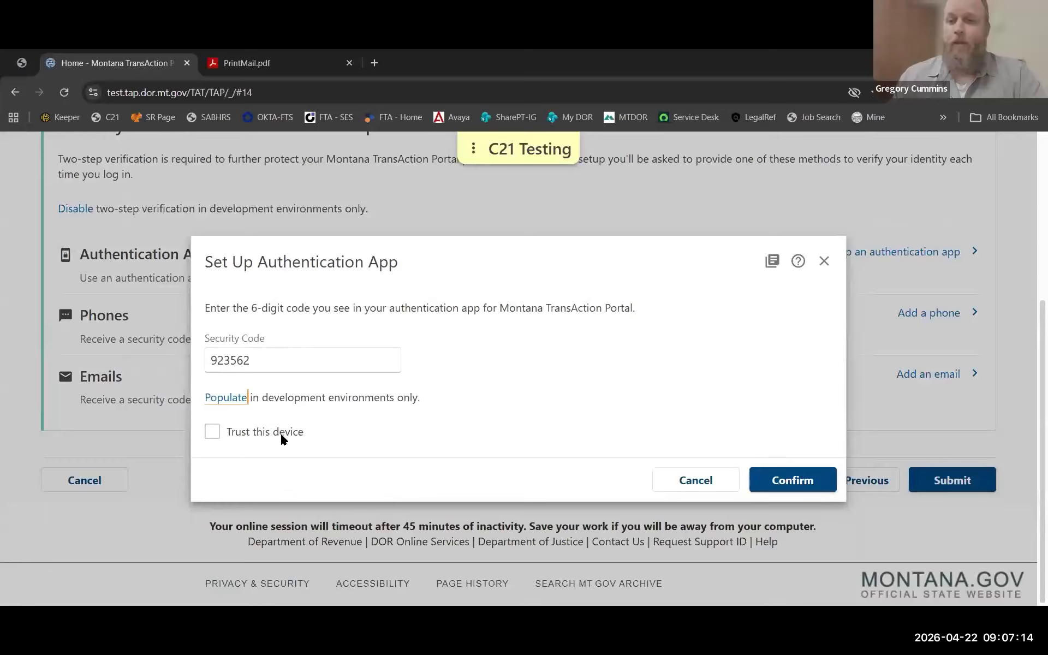
click(211, 431)
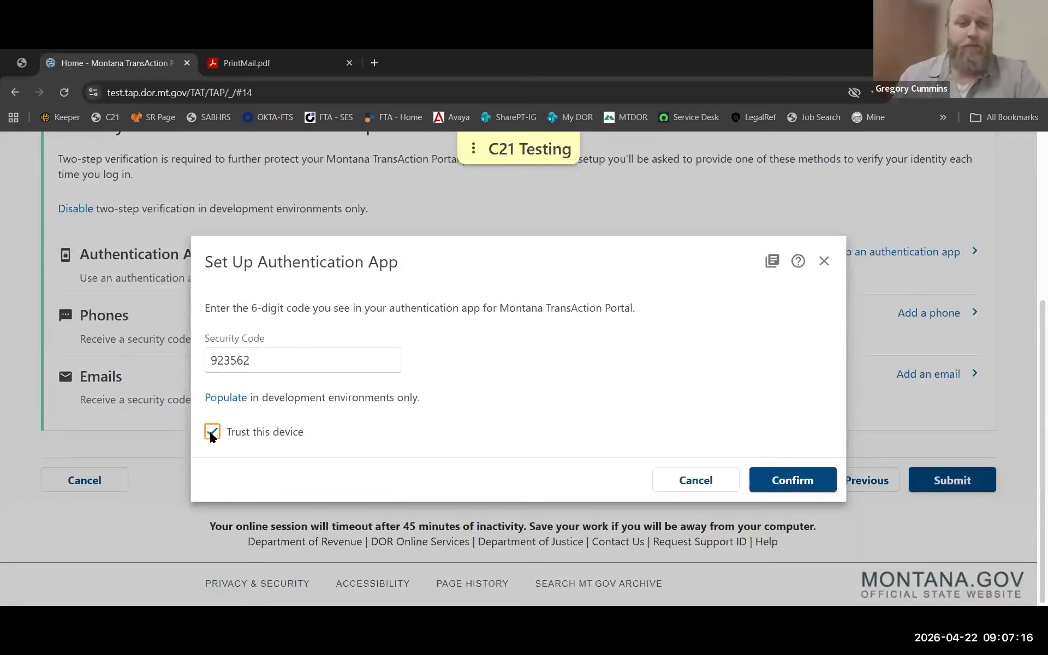
click(790, 481)
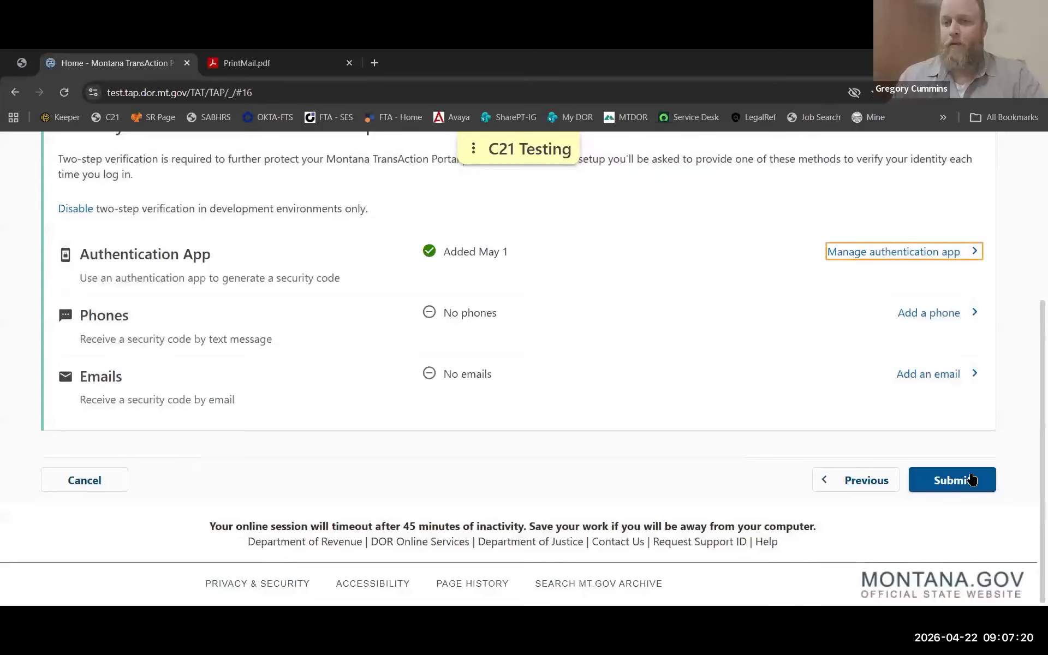
click(987, 475)
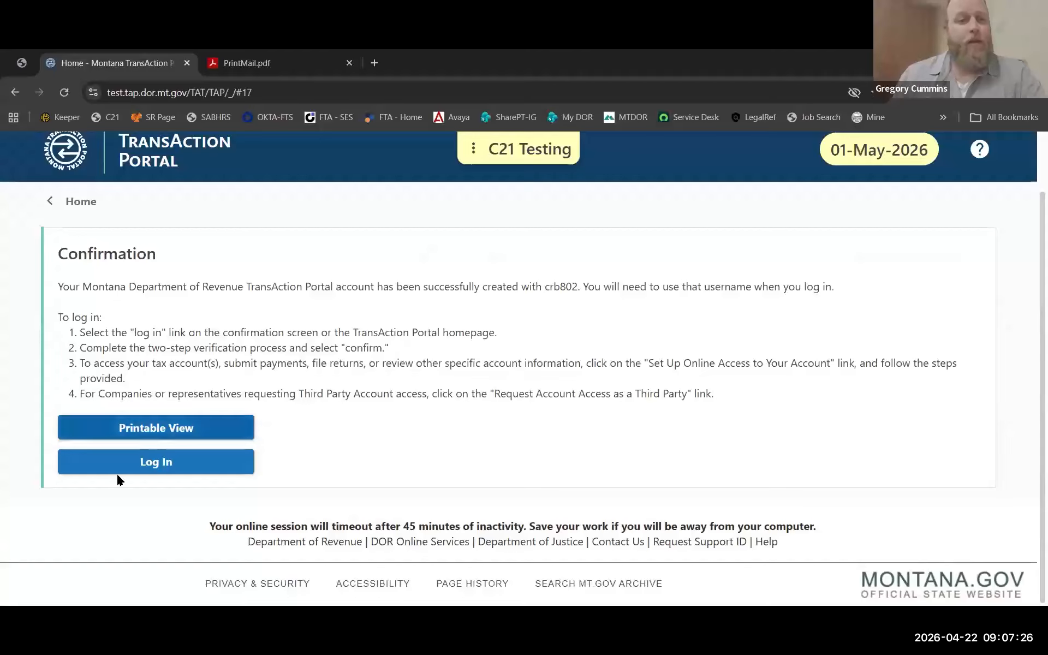
Log in from the Confirmation page and scroll to the account Summary links.
click(162, 467)
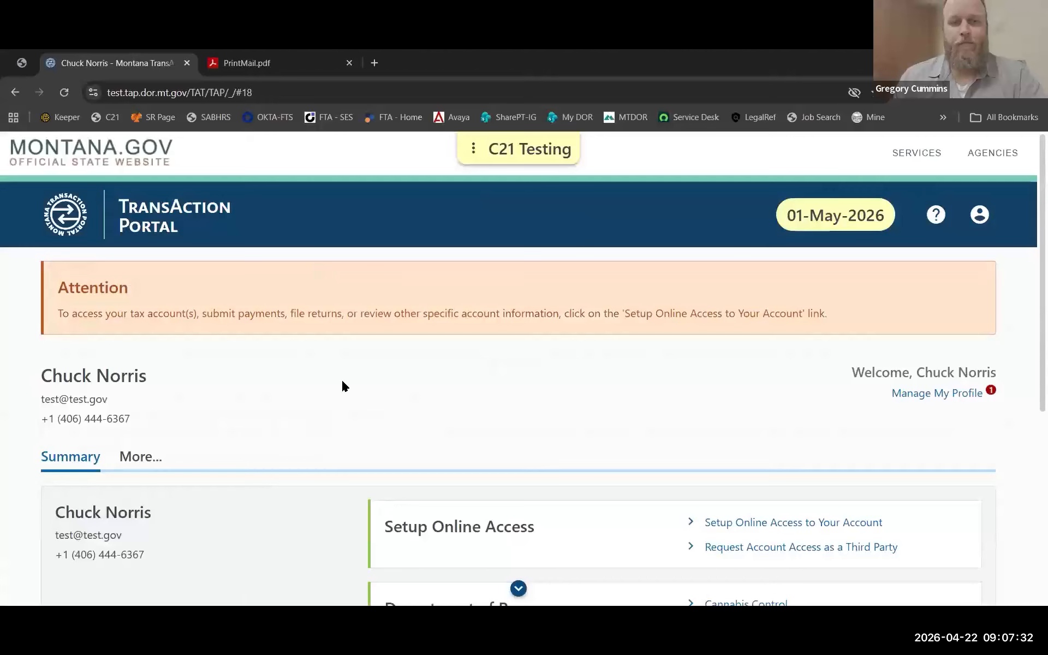
scroll(330, 356, down, 4)
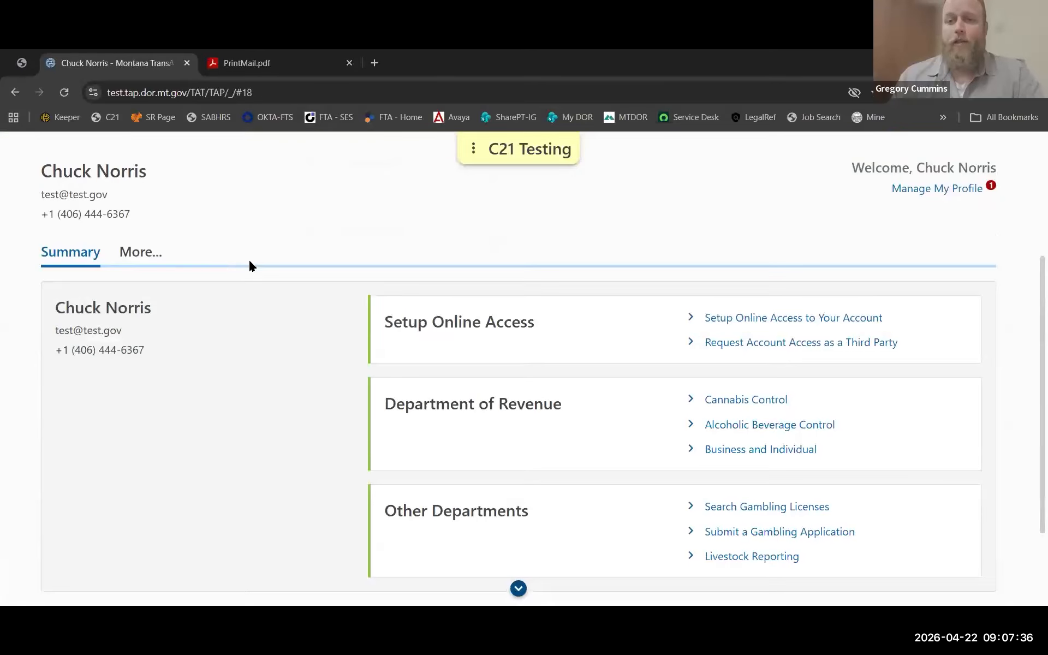
Set up online access for My Business Account through to the Account ID step, then view the PrintMail.pdf letter.
click(760, 321)
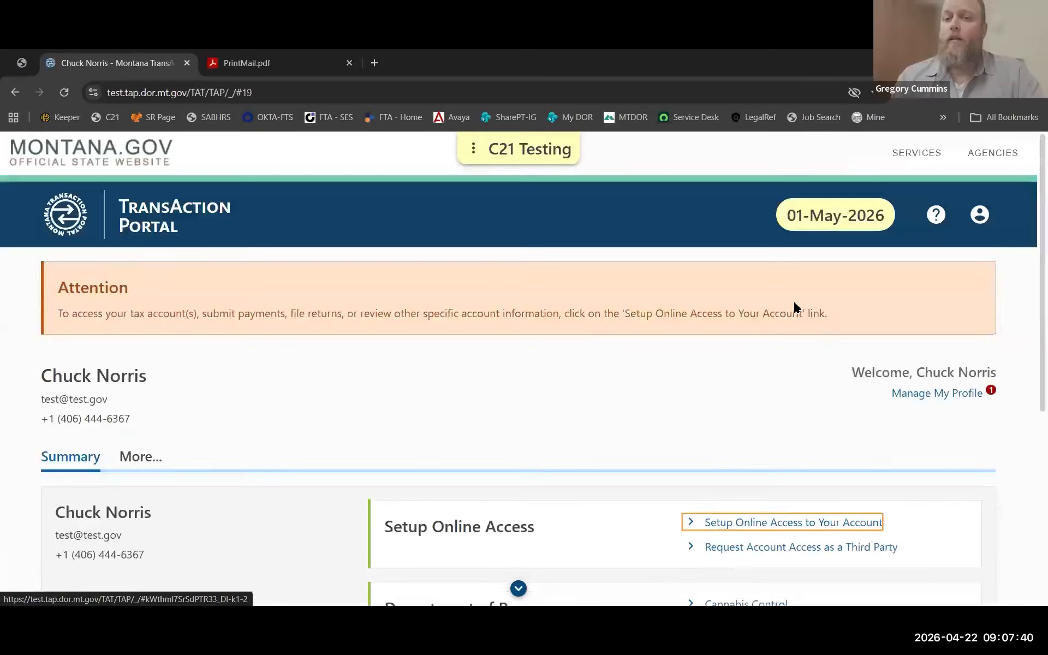
scroll(462, 404, down, 3)
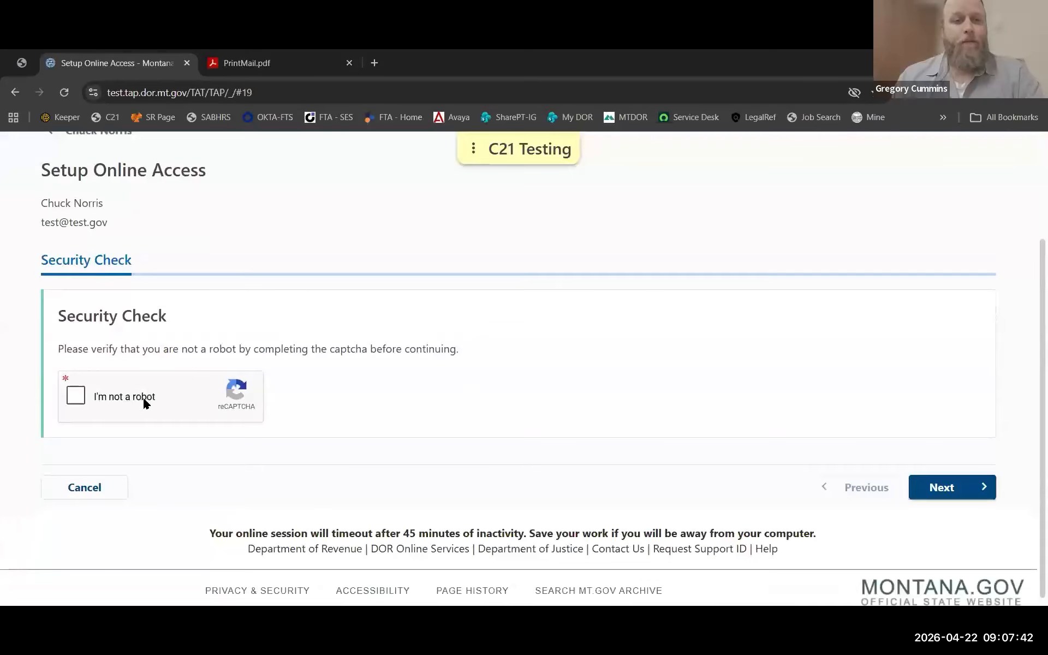
click(78, 393)
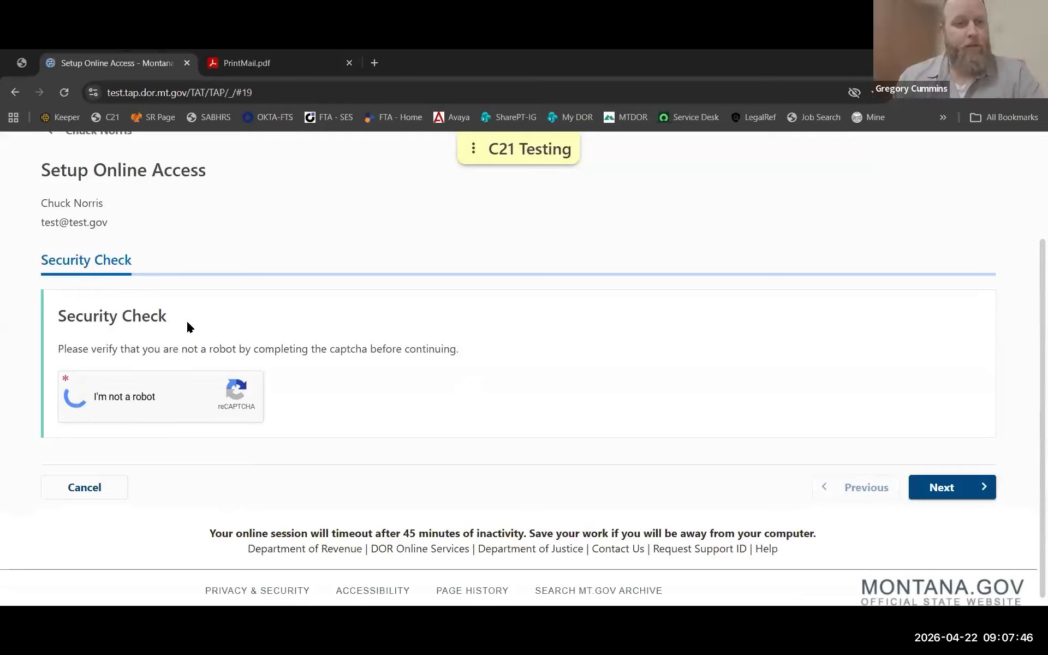
click(957, 490)
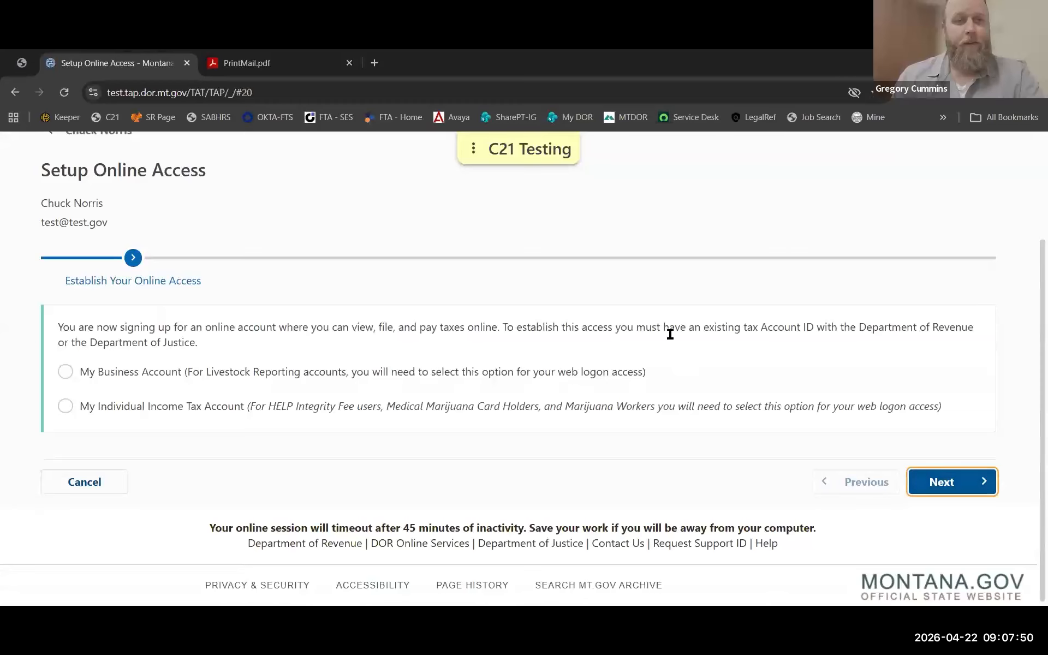
click(62, 372)
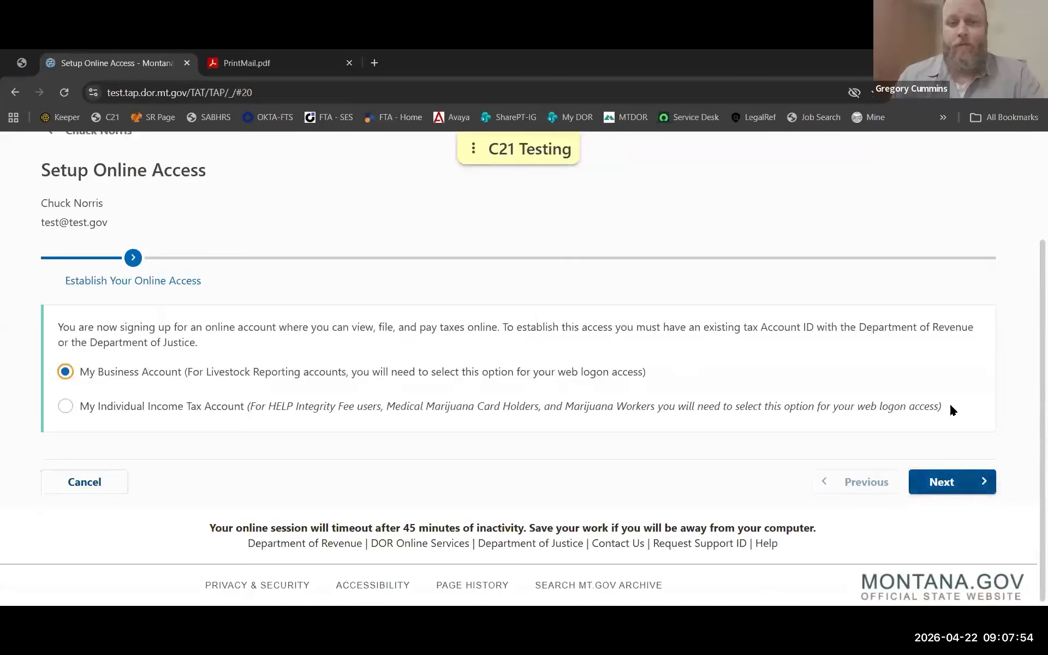
click(960, 486)
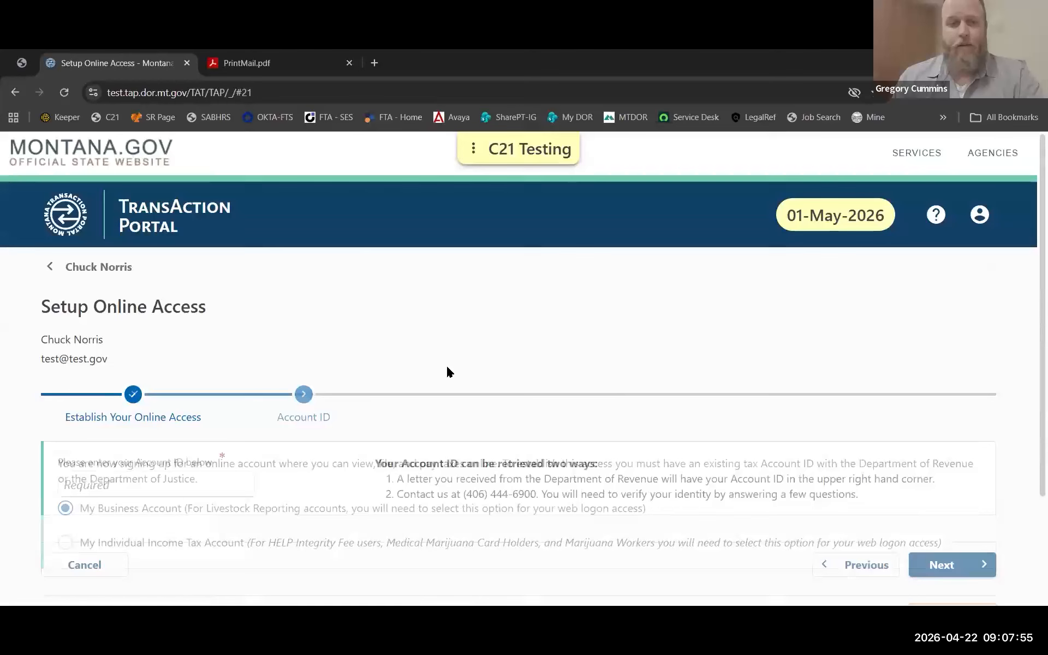
click(124, 486)
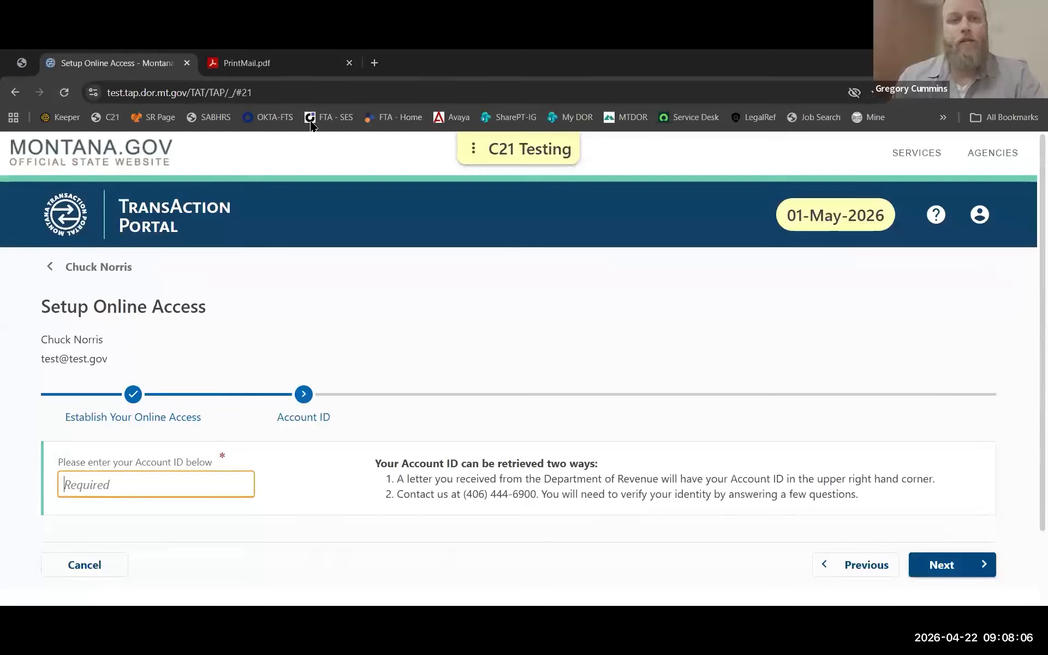
click(246, 63)
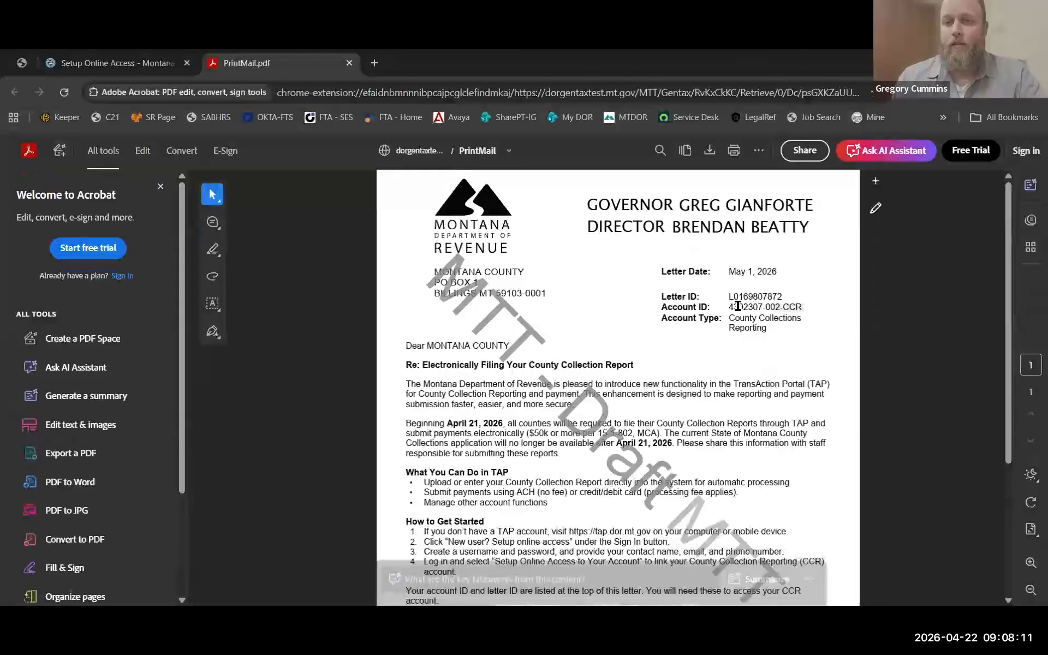
Copy the Account ID from the PrintMail letter and switch back to the Setup Online Access form.
mouse_move(738, 306)
mouse_down()
mouse_move(729, 306)
mouse_move(739, 310)
mouse_up()
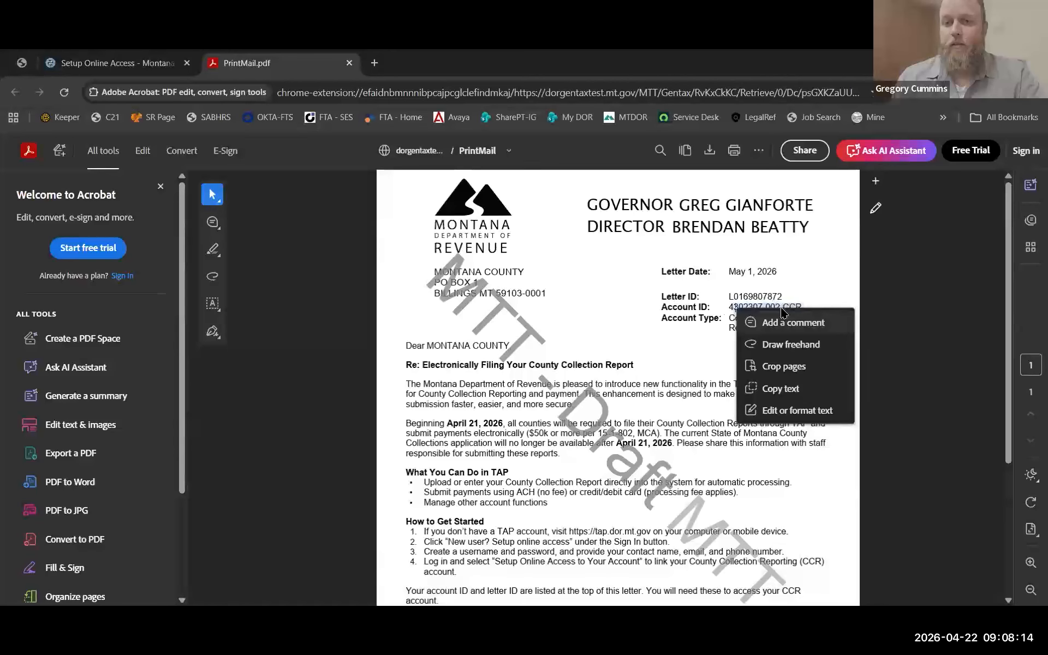
drag(812, 309, 729, 307)
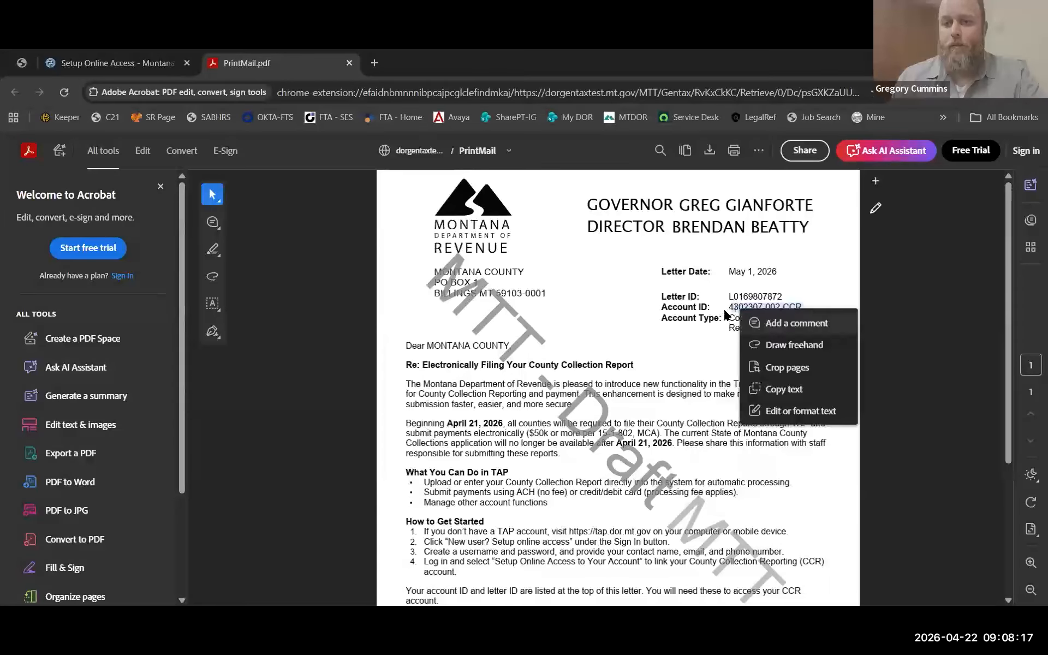
click(765, 387)
click(123, 65)
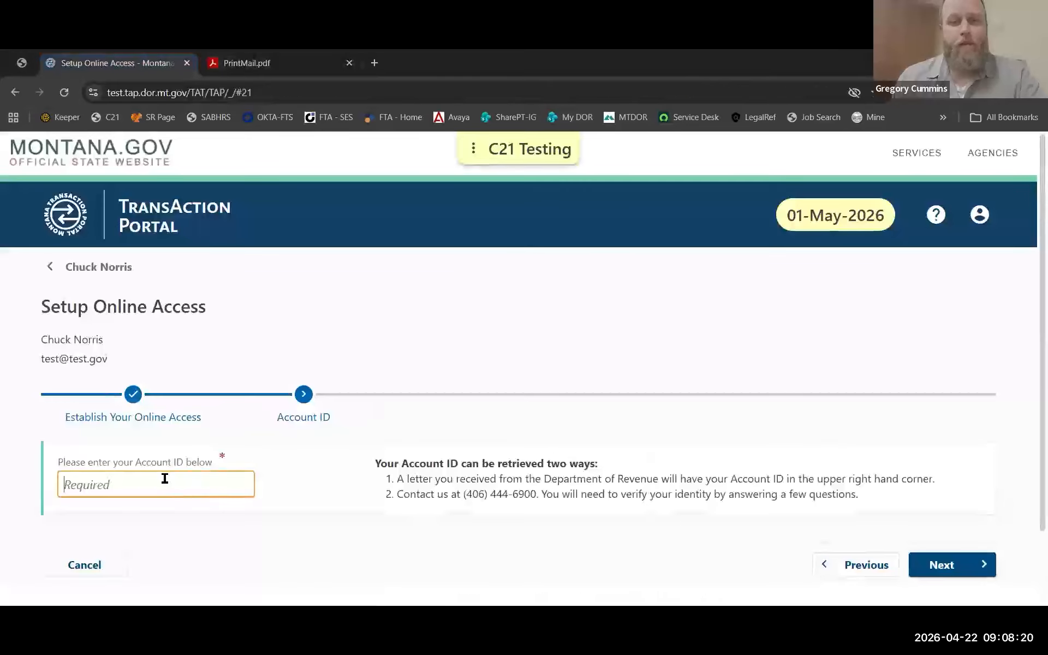
Paste the Account ID, then enter the account's zip code from the letter and submit.
right_click(155, 485)
click(218, 300)
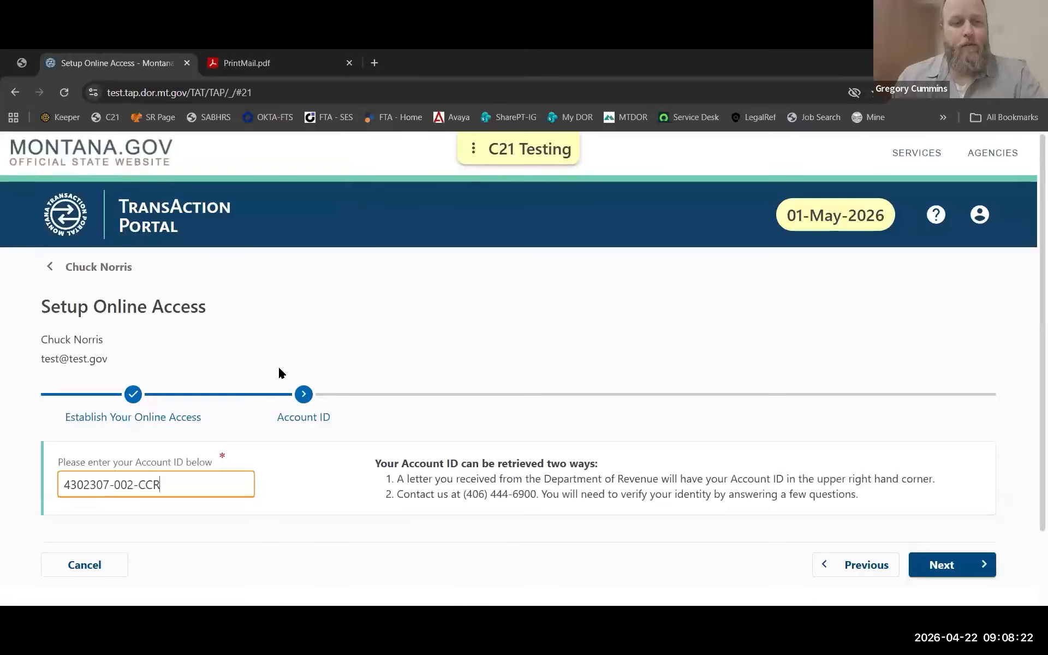
click(955, 565)
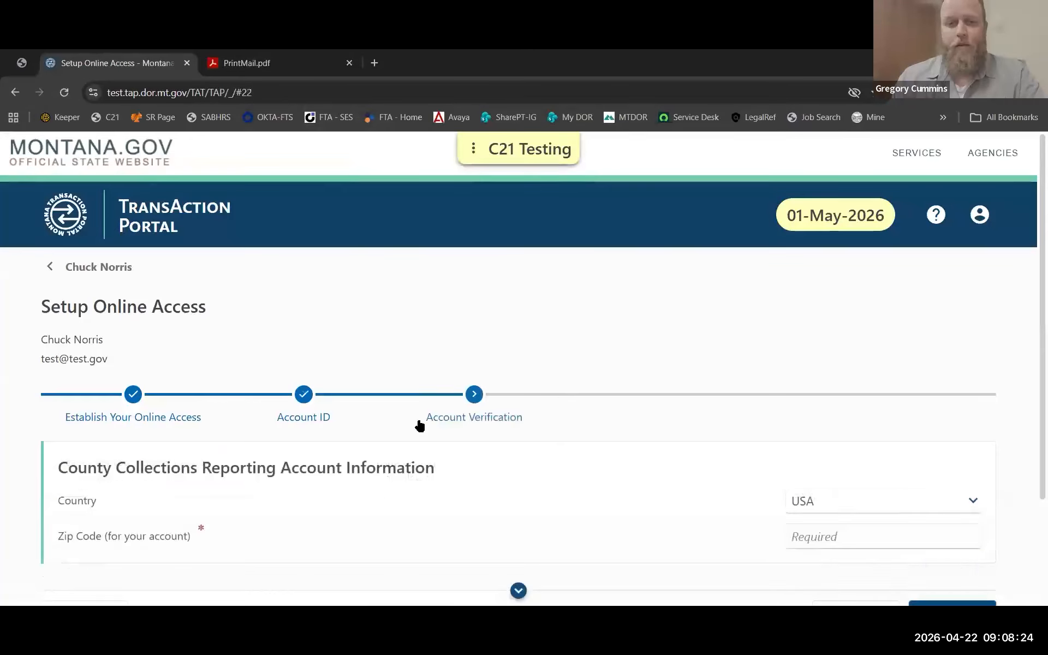
scroll(868, 411, down, 3)
click(869, 410)
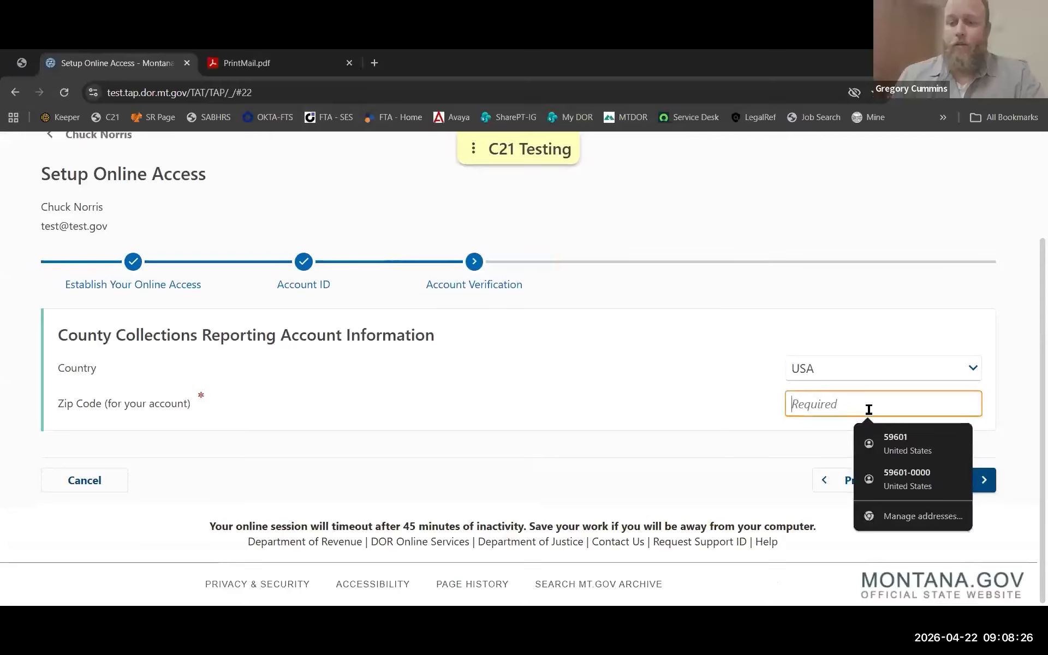
text(5)
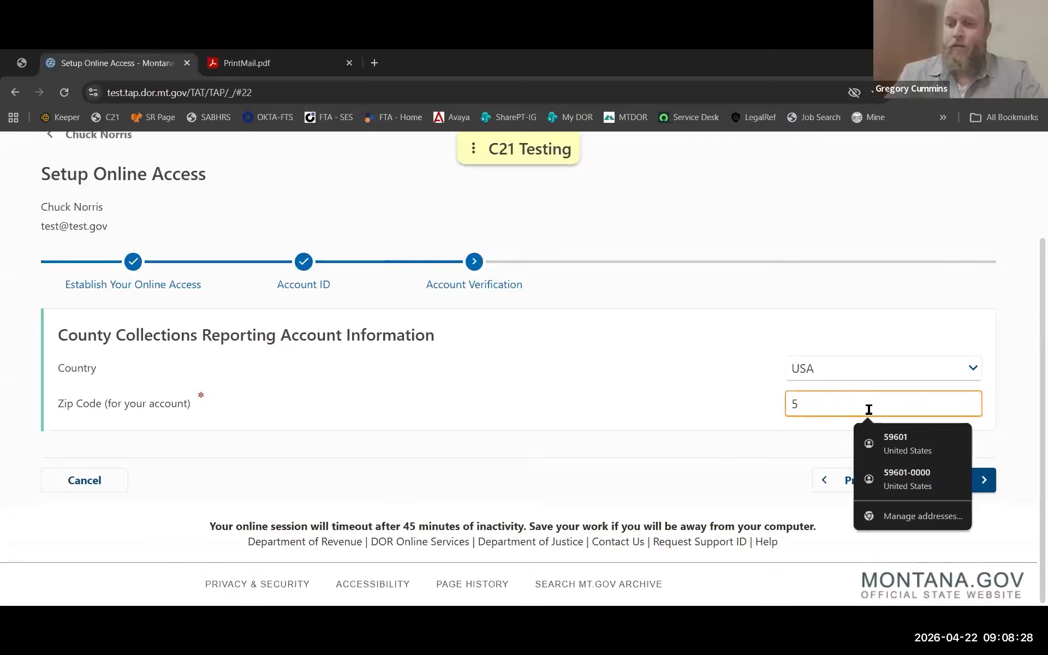
text(901)
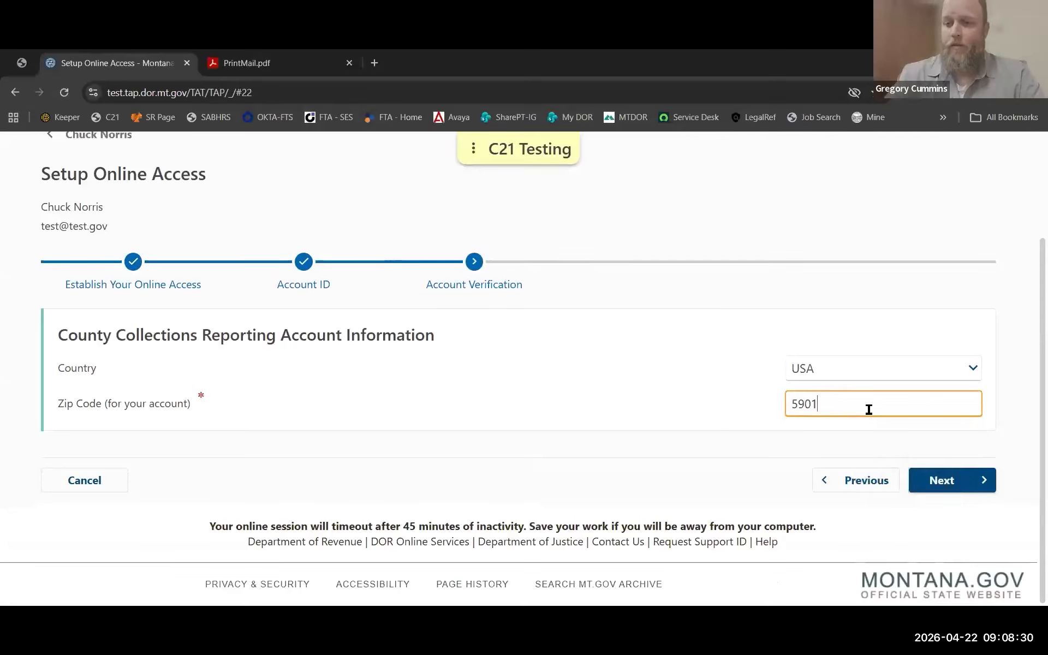
click(267, 66)
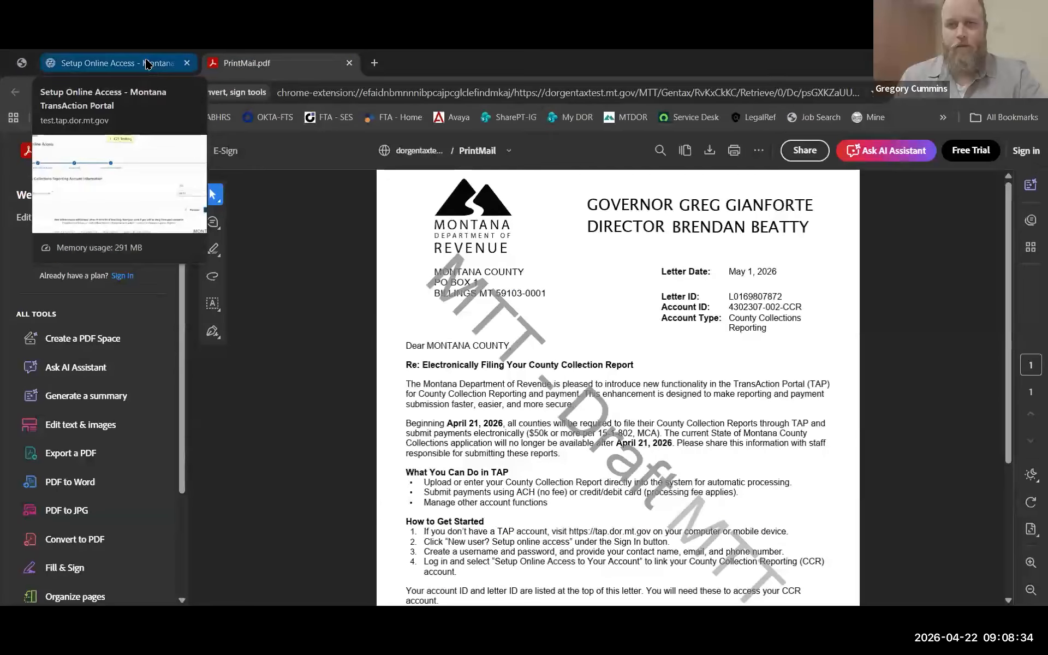
click(147, 64)
click(952, 486)
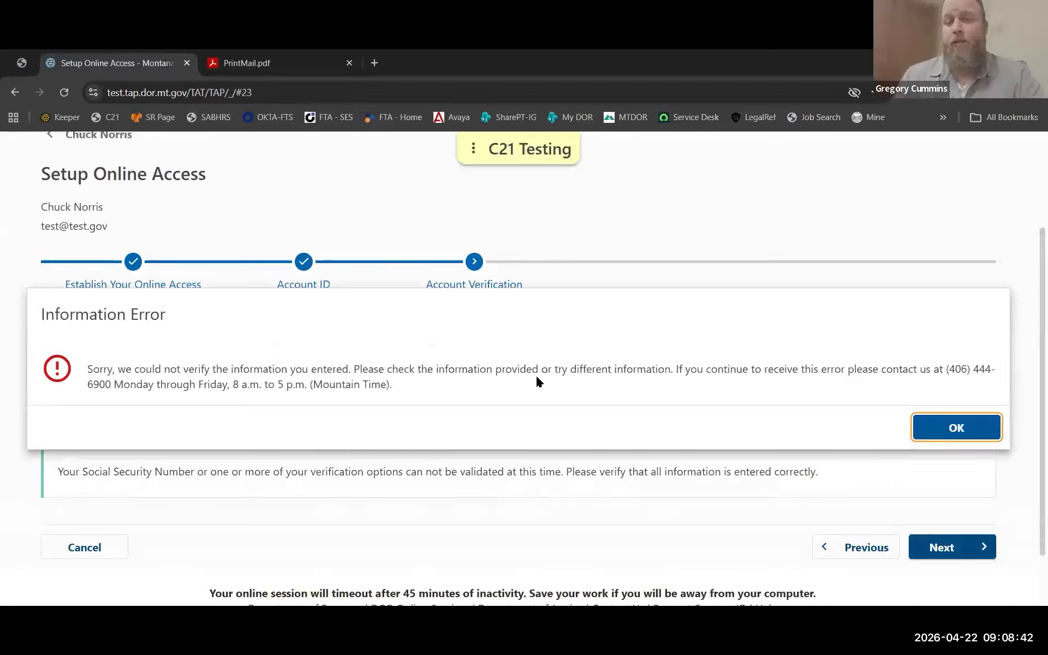
After the verification error, correct the zip code against the letter and resubmit.
click(970, 430)
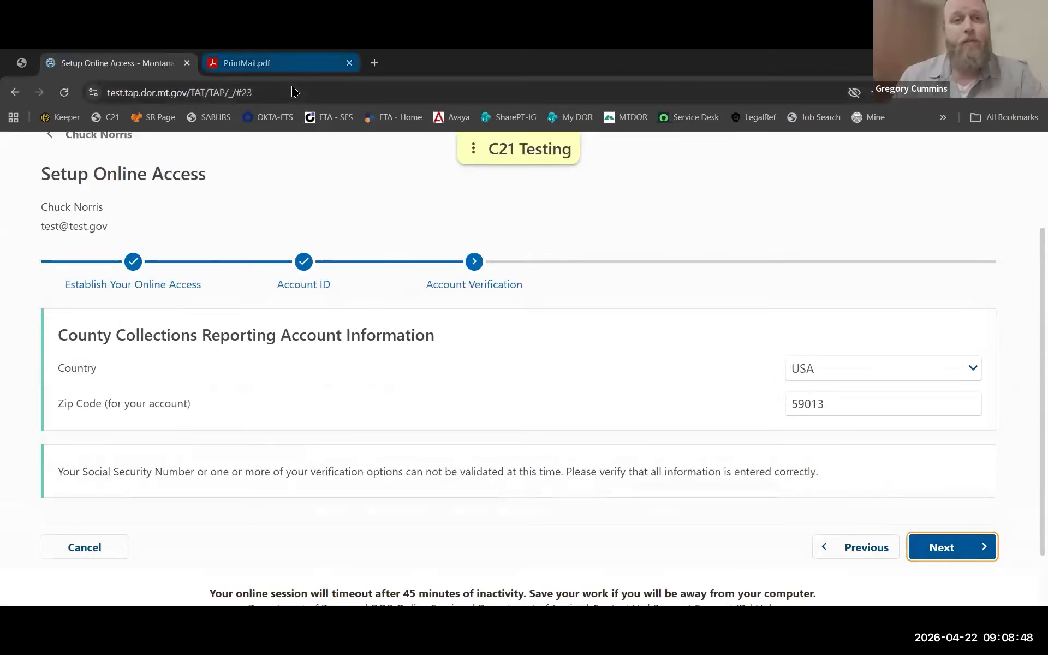
click(247, 63)
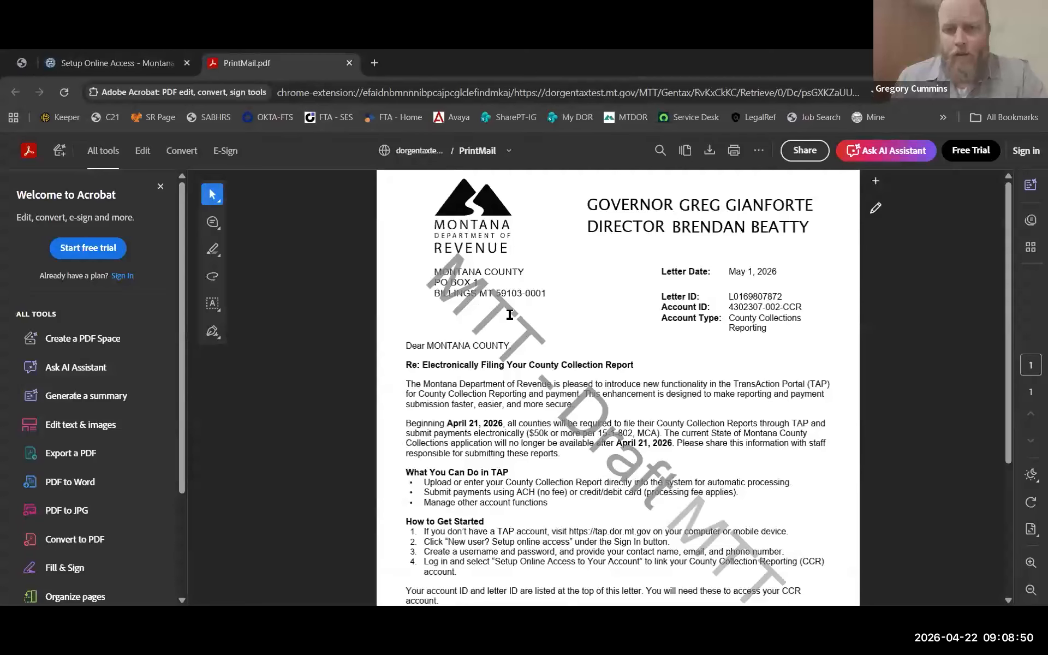
click(138, 55)
double_click(863, 400)
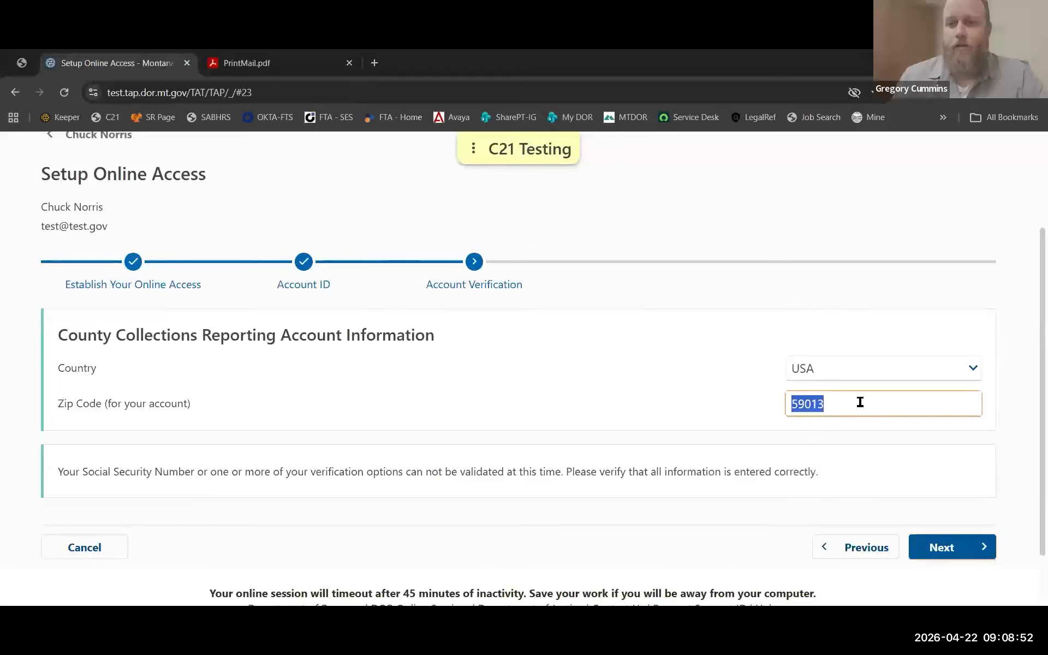
click(842, 410)
key(BackSpace)
key(BackSpace)
key(BackSpace)
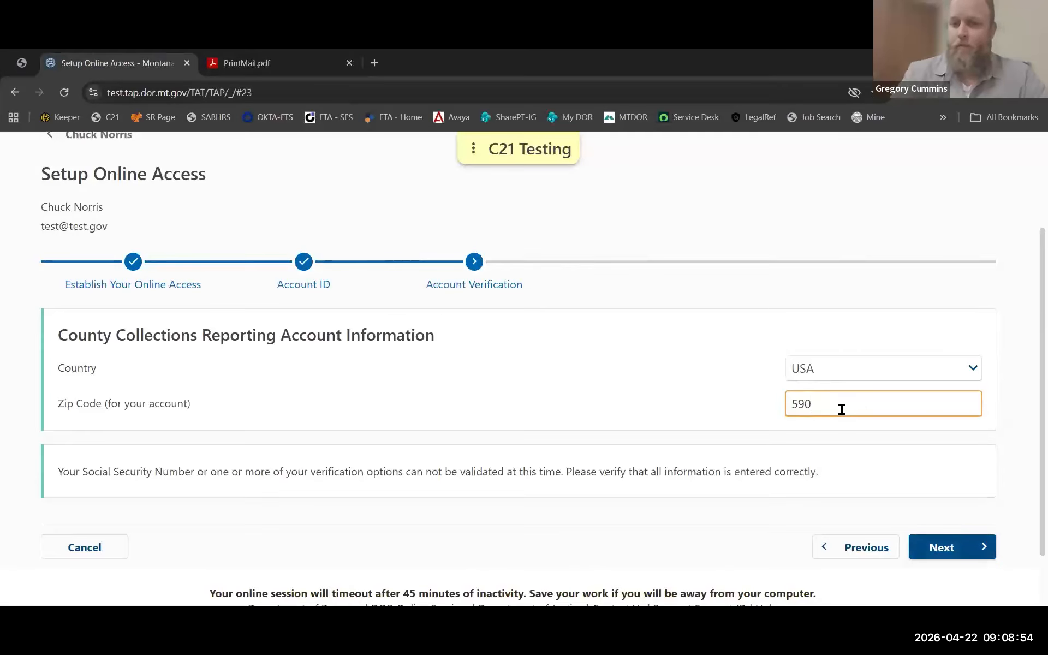
text(103)
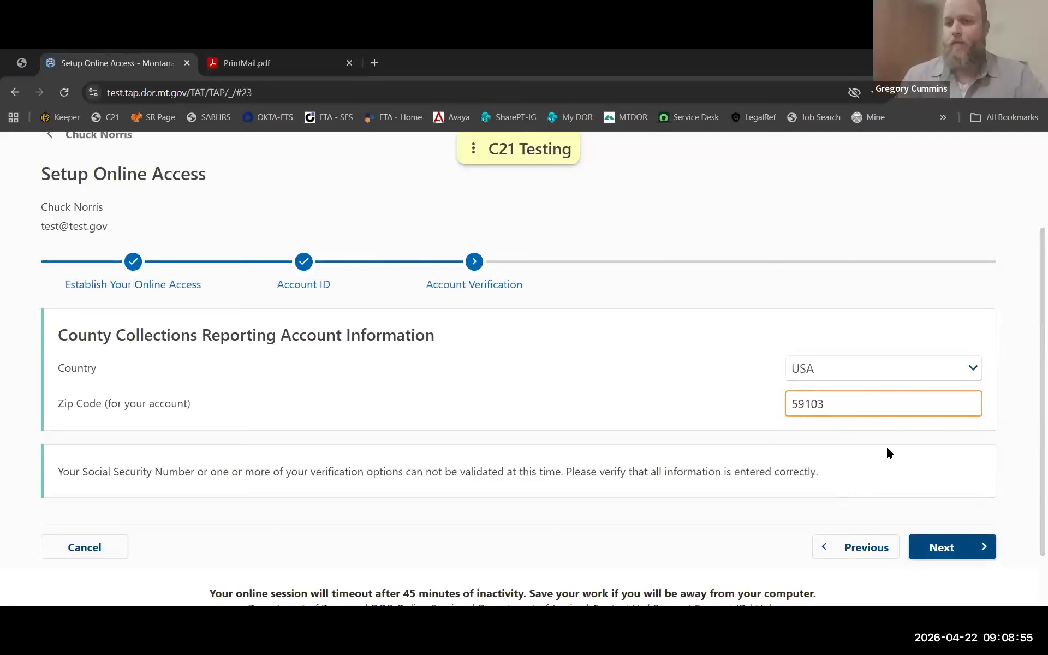
click(948, 551)
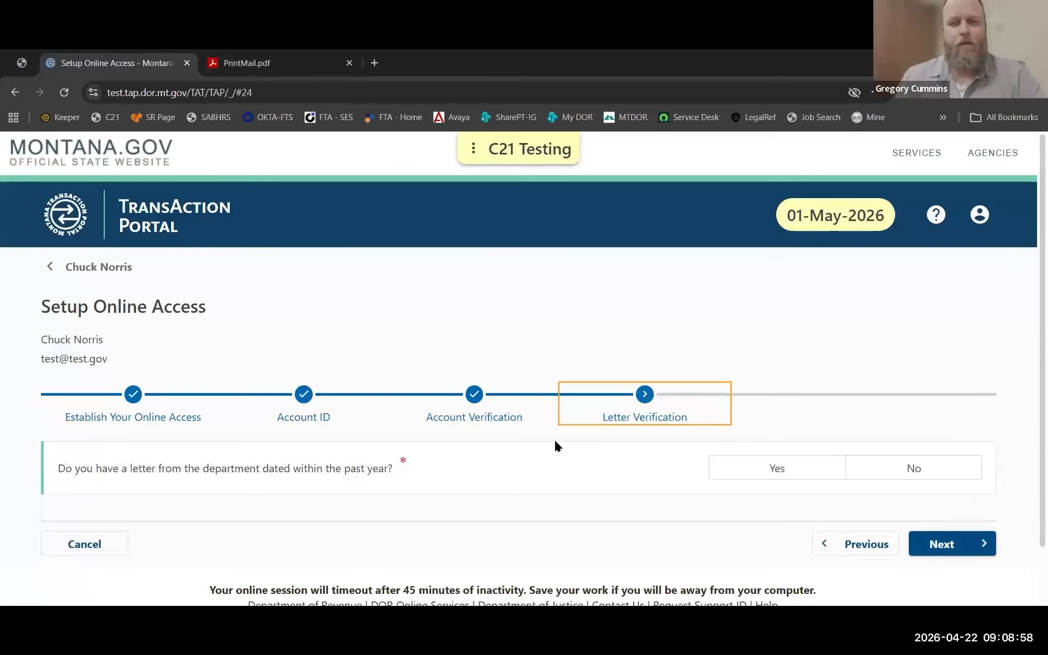
Confirm having a recent department letter and copy its Letter ID from the PDF letter.
scroll(541, 429, down, 1)
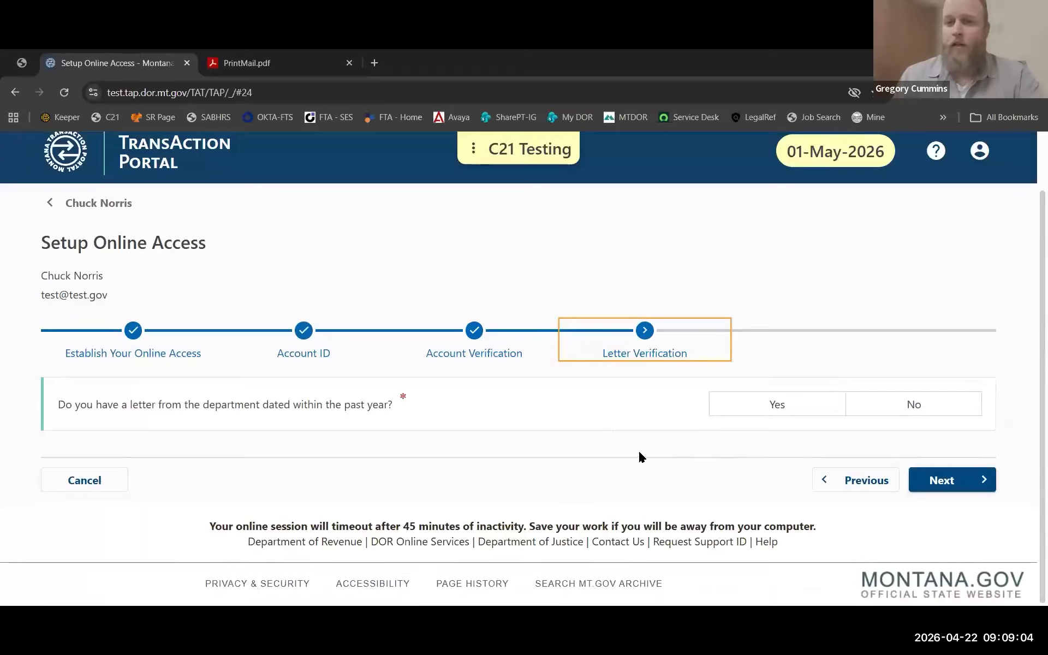
click(777, 405)
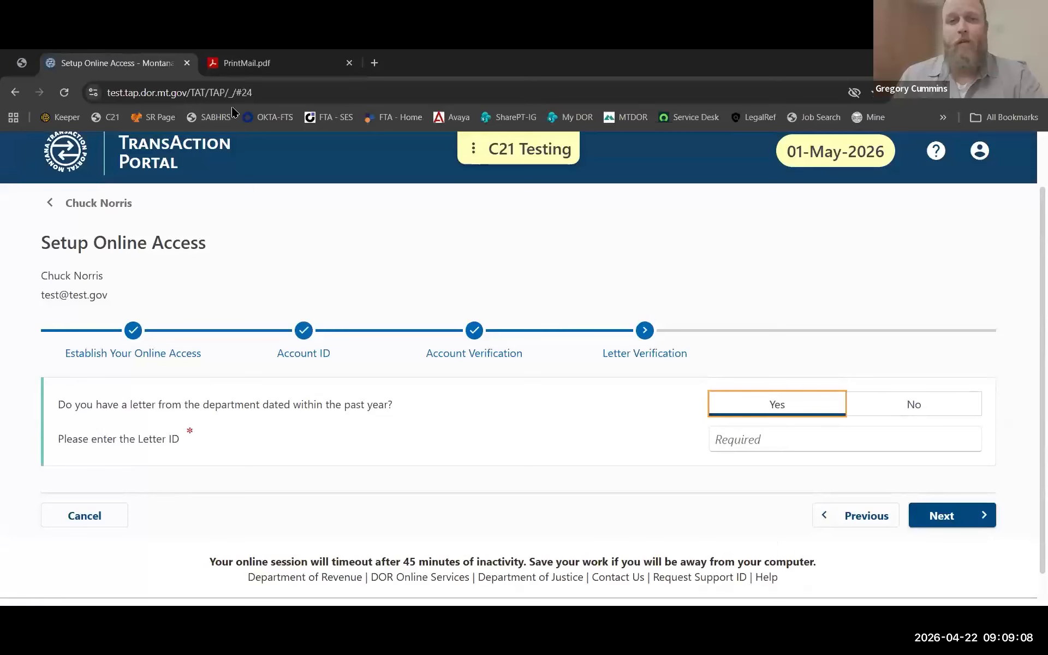
click(247, 63)
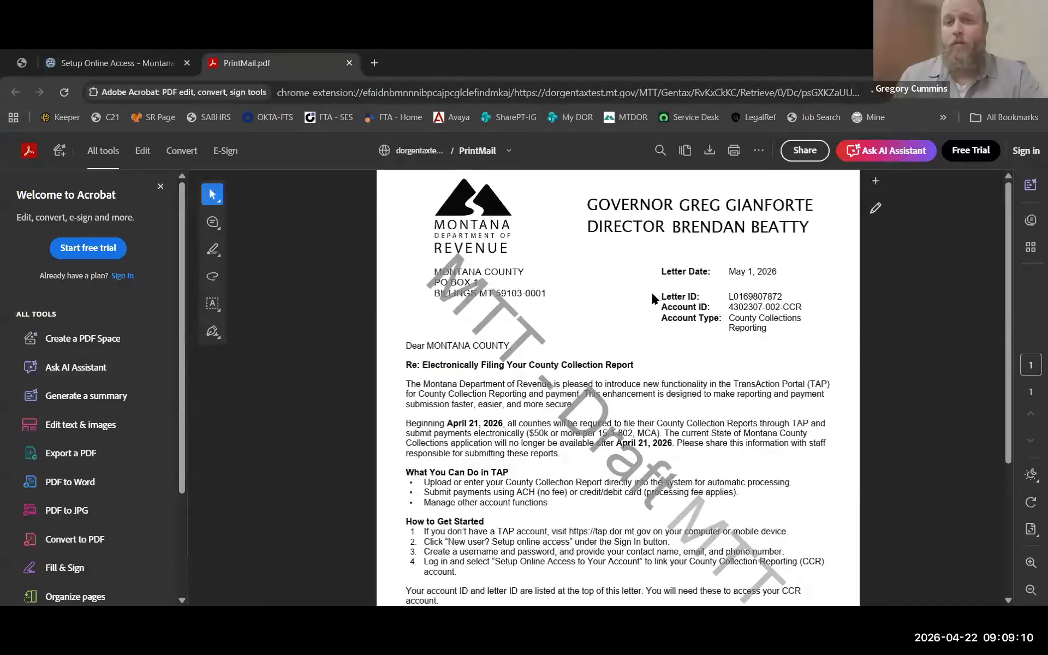
drag(785, 293, 729, 296)
right_click(741, 301)
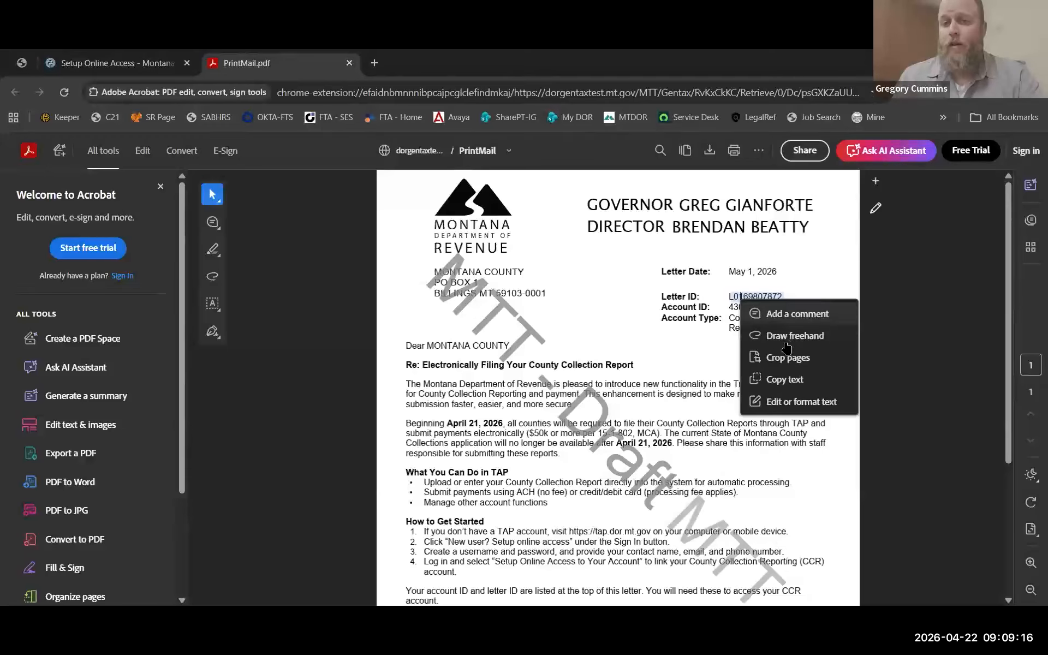
click(784, 380)
Paste the copied Letter ID into the Letter ID field and proceed to Access Type.
key(ctrl+shift+Tab)
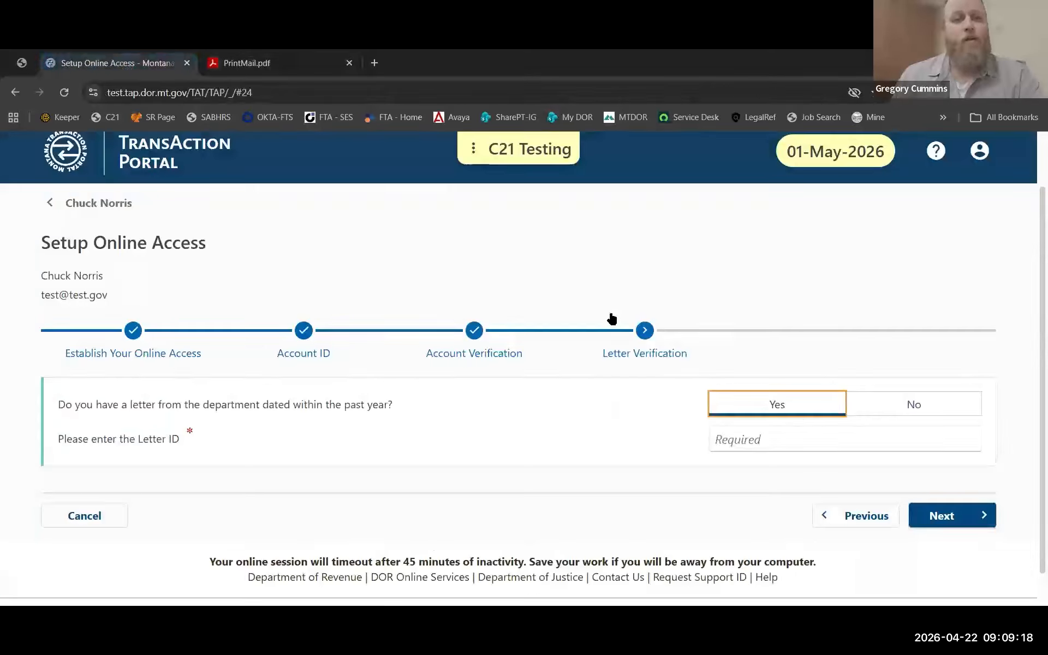
click(768, 439)
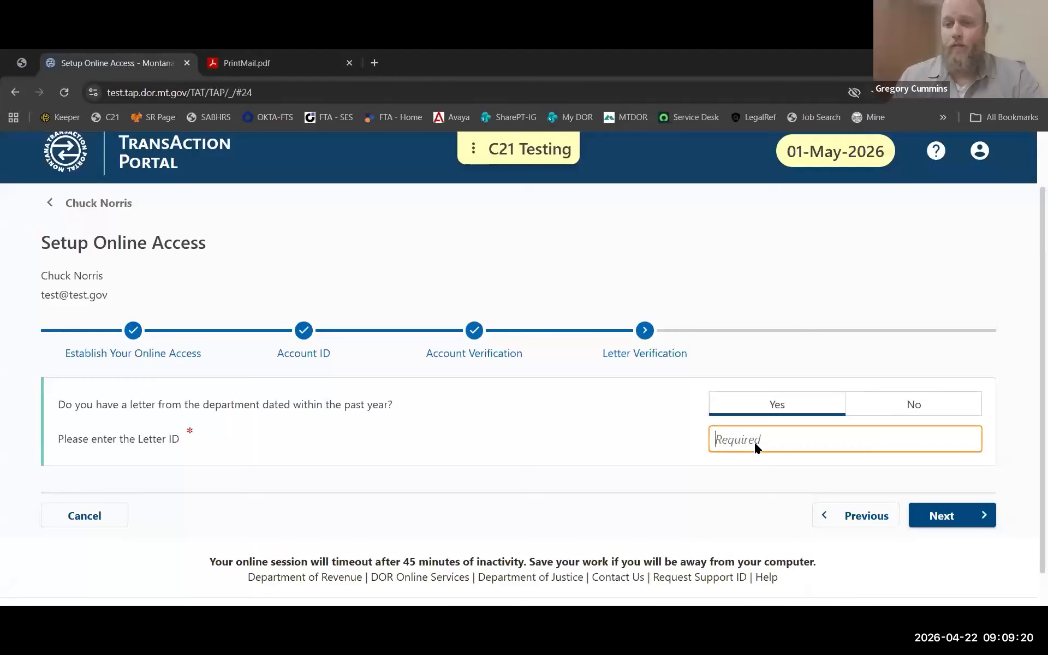
right_click(755, 443)
click(813, 252)
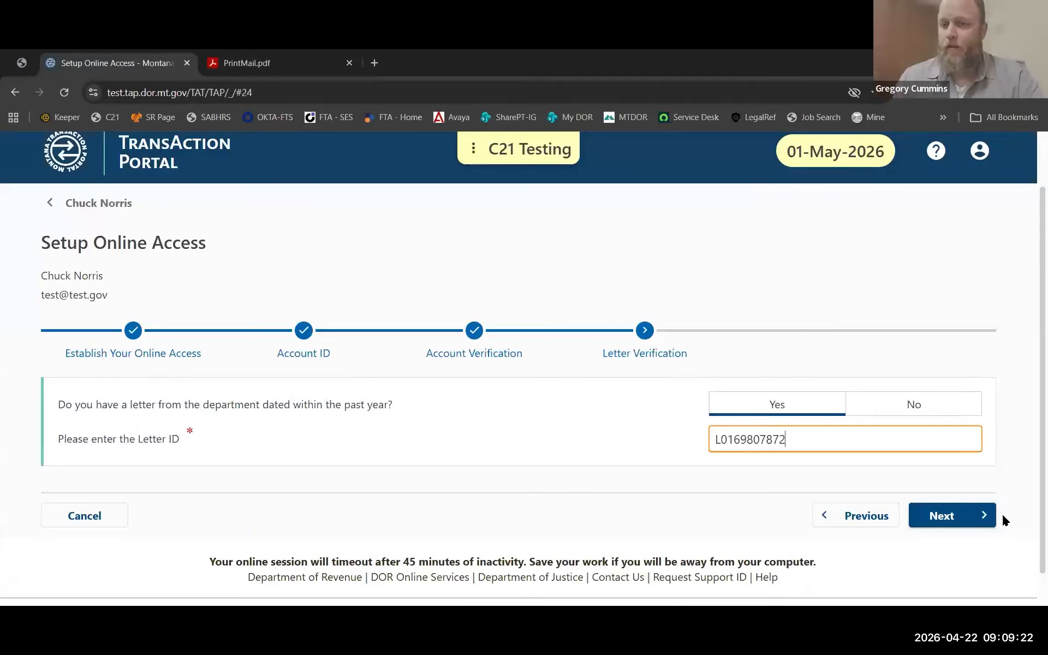
click(951, 515)
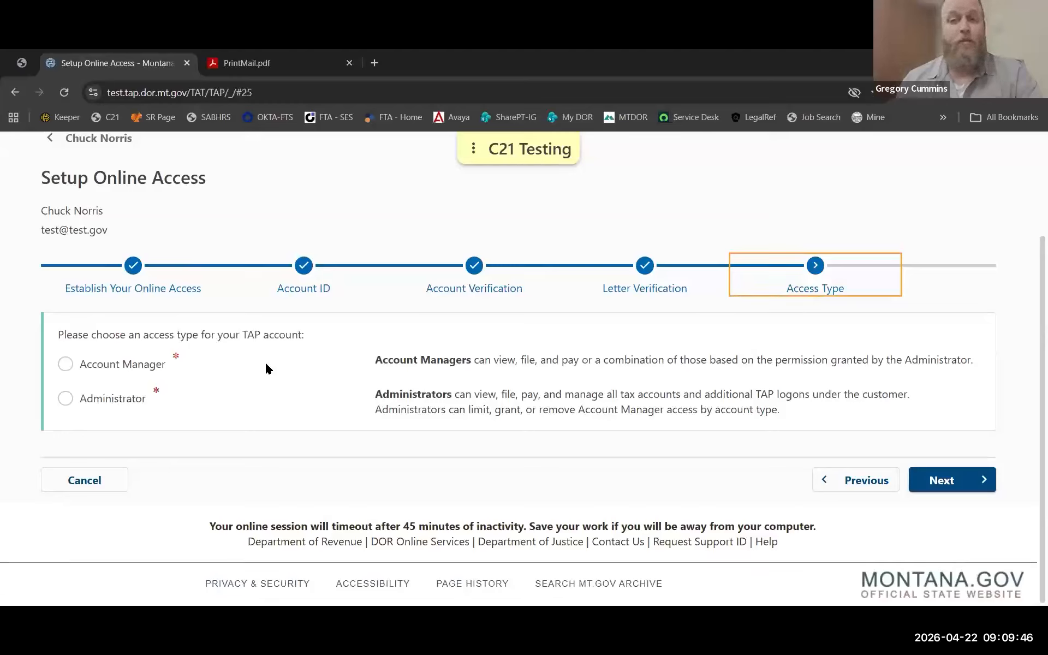
Choose Administrator as the account's access type and proceed to Confirm Submission.
click(68, 400)
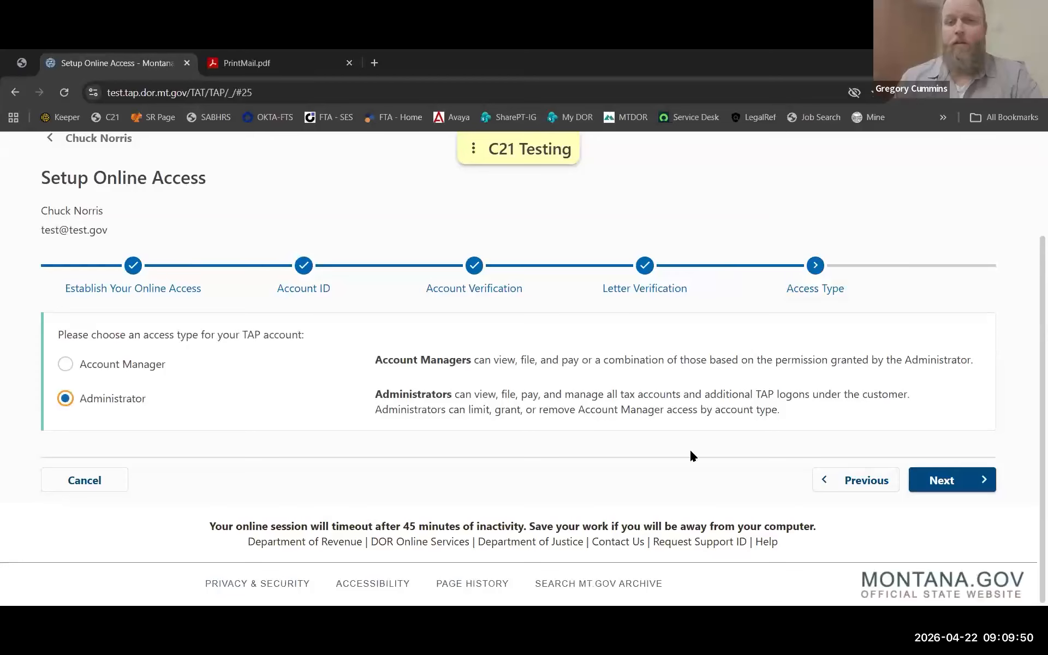
click(945, 481)
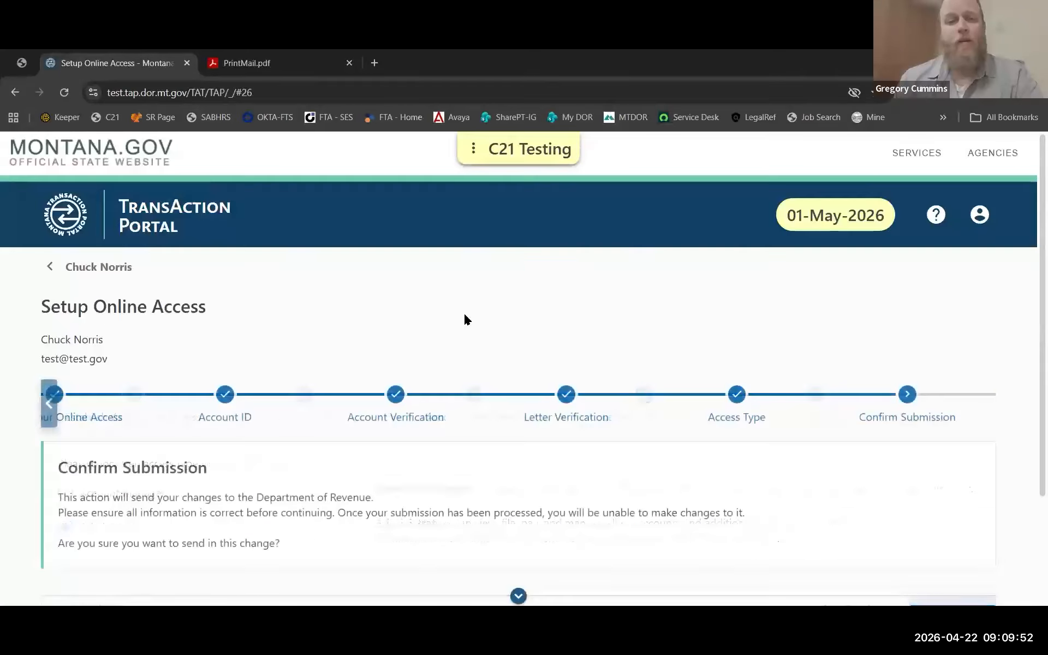
Submit the online access request and acknowledge the confirmation to view the Montana County summary.
scroll(900, 463, down, 3)
click(967, 484)
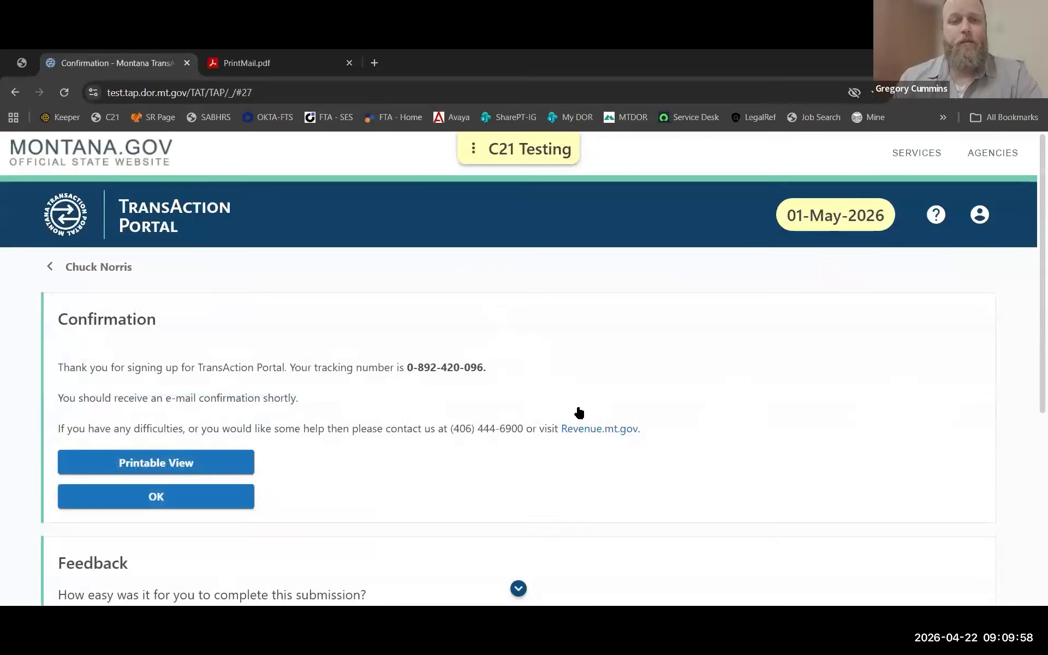
scroll(219, 389, down, 2)
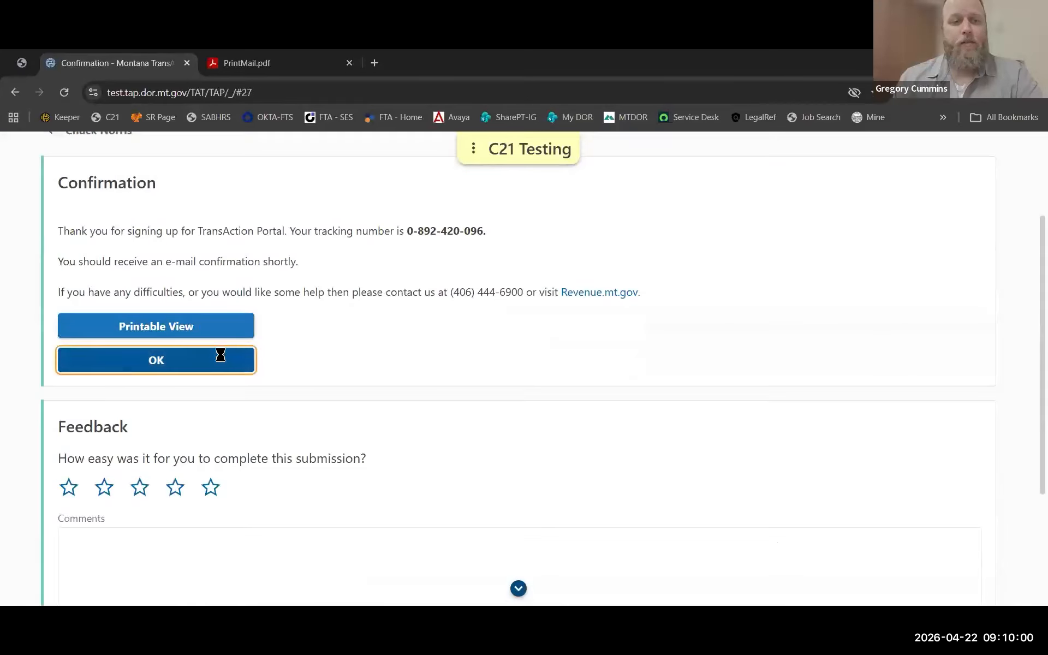
click(220, 358)
scroll(546, 317, down, 2)
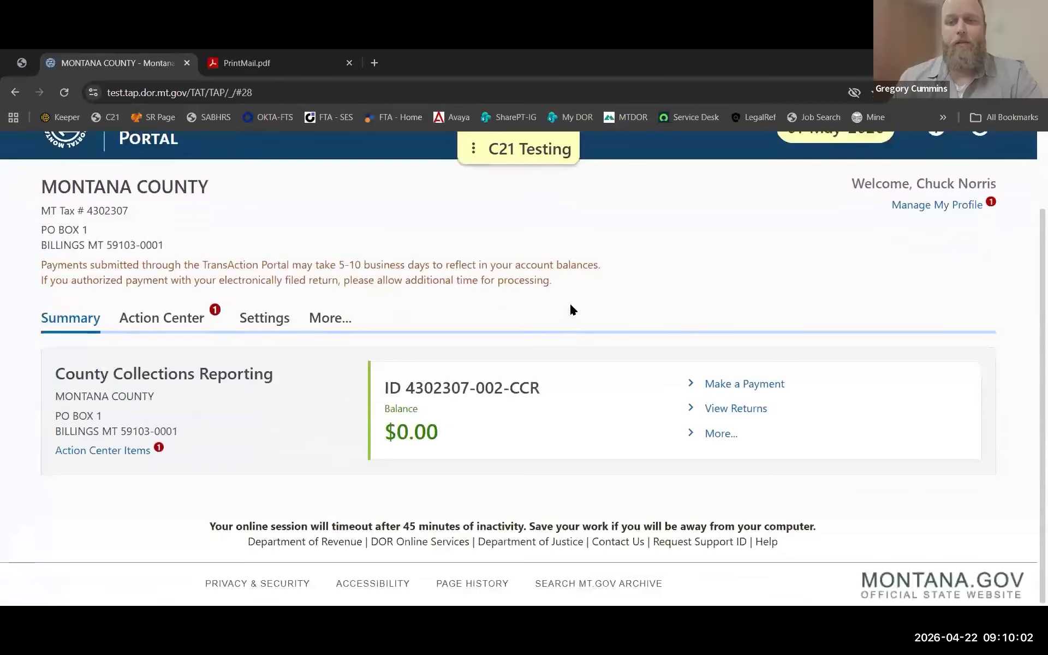
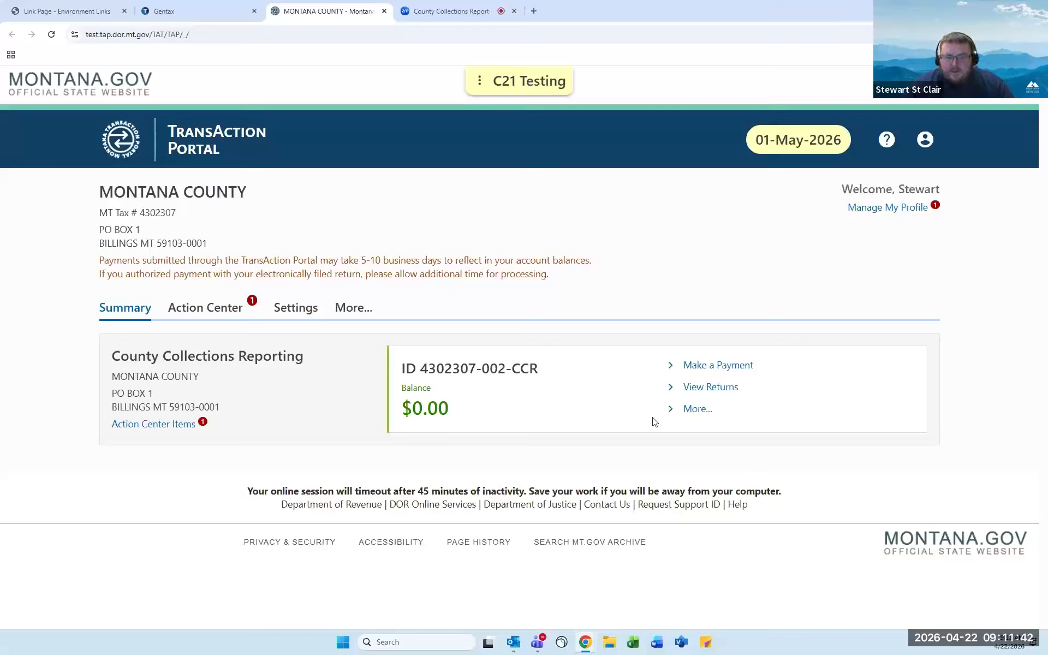
Open the County Collections Reporting returns list and start filing the 30-Apr-2026 return.
click(729, 393)
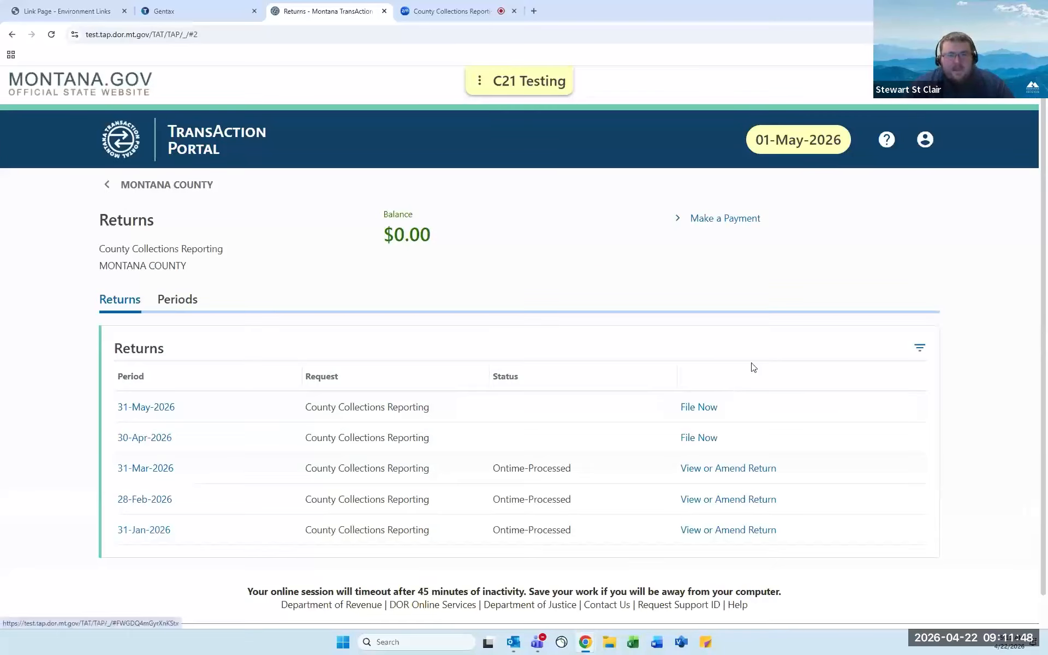
scroll(763, 364, down, 1)
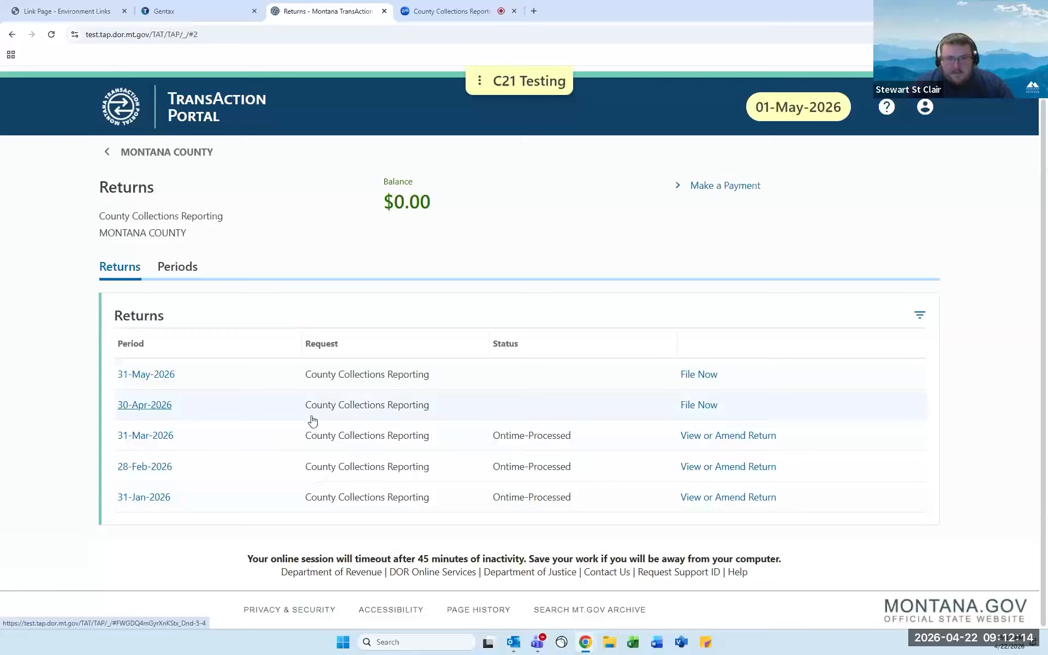
click(709, 408)
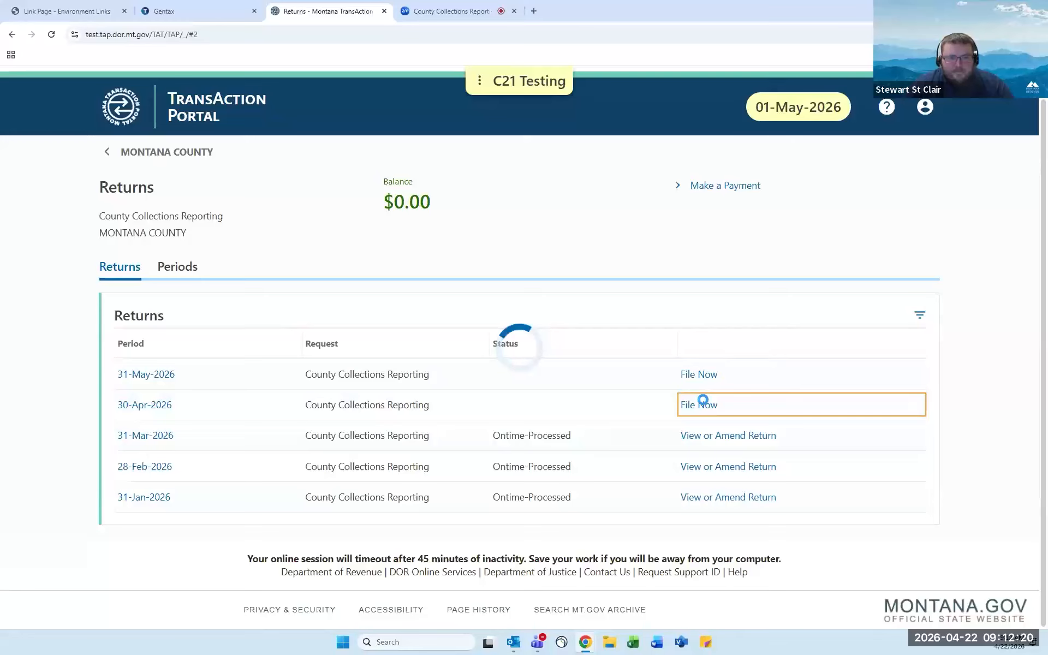
Scroll down the 30-Apr-2026 return to the Report Funds table with all amounts at 0.00.
scroll(696, 404, down, 1)
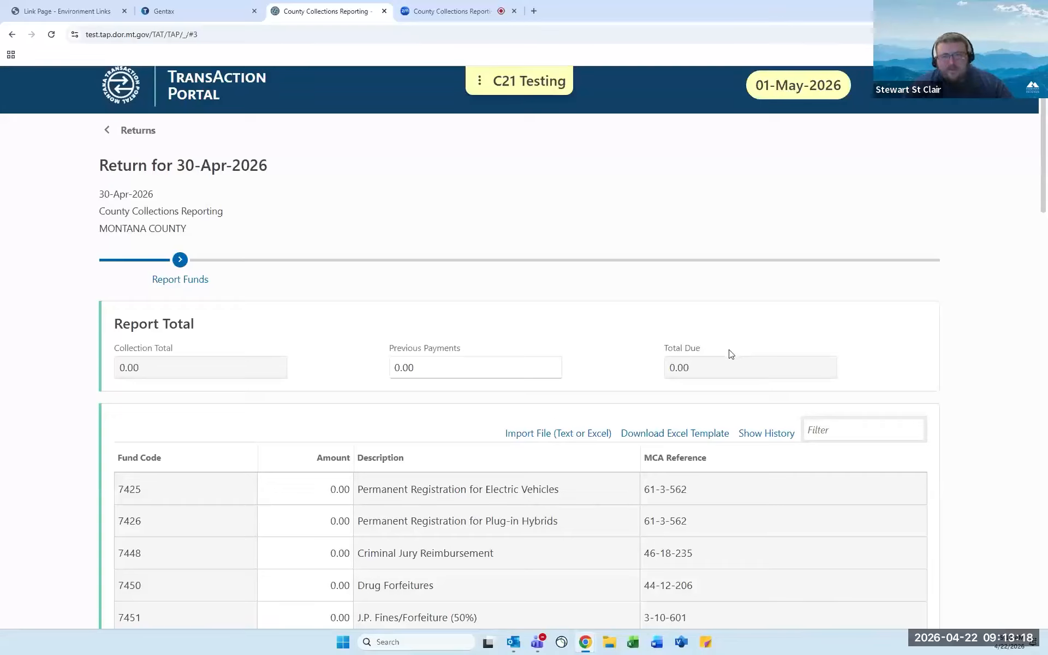
scroll(713, 349, down, 1)
scroll(713, 349, down, 1)
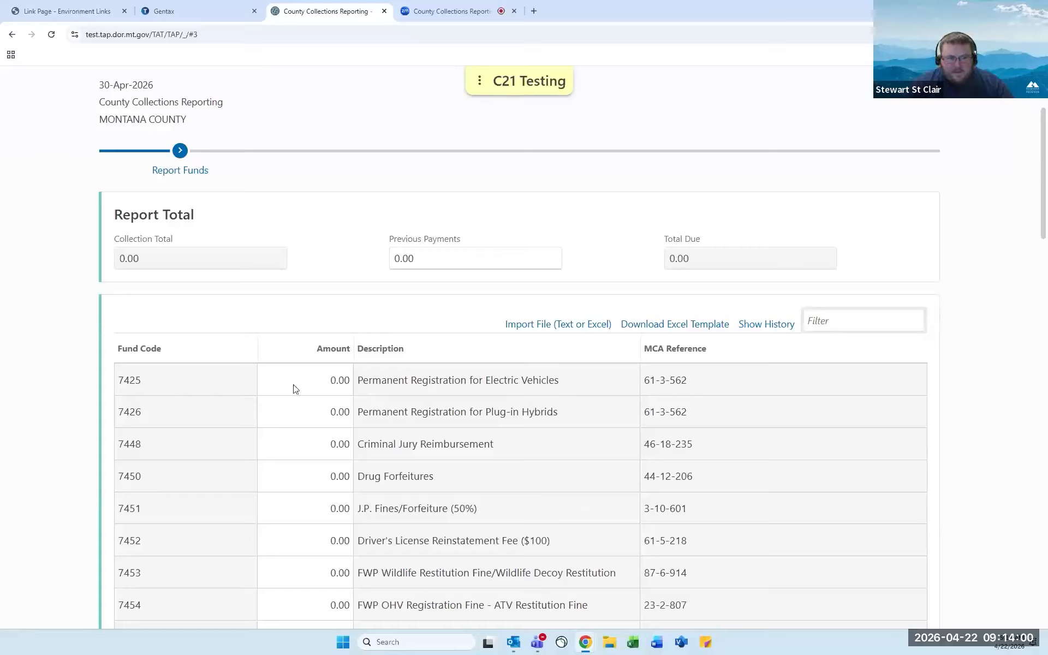
click(327, 384)
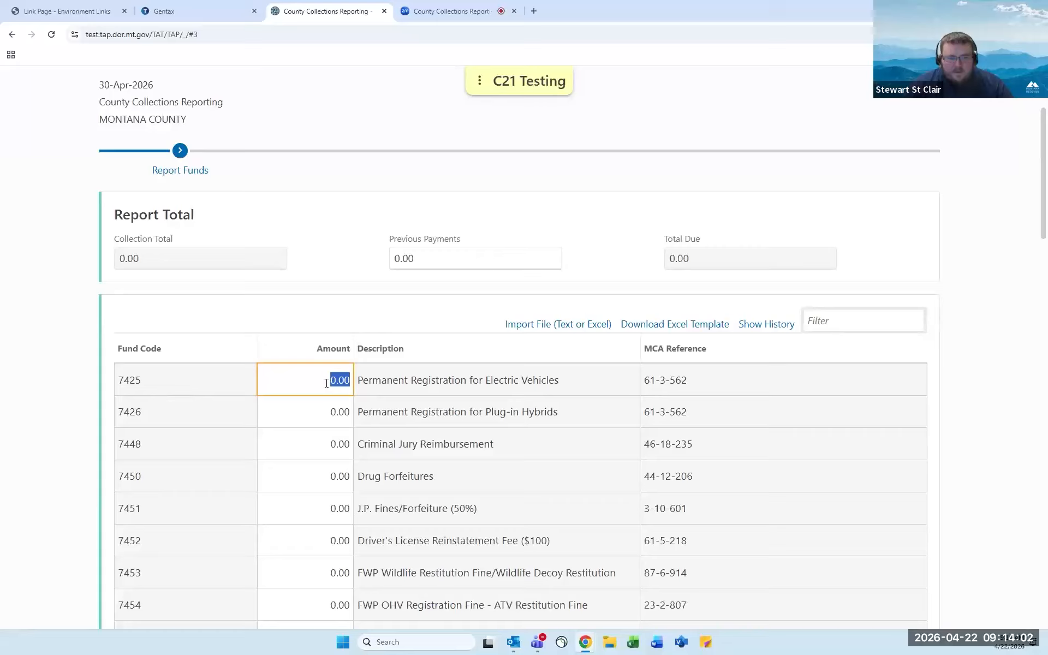
text(1725)
text(.01)
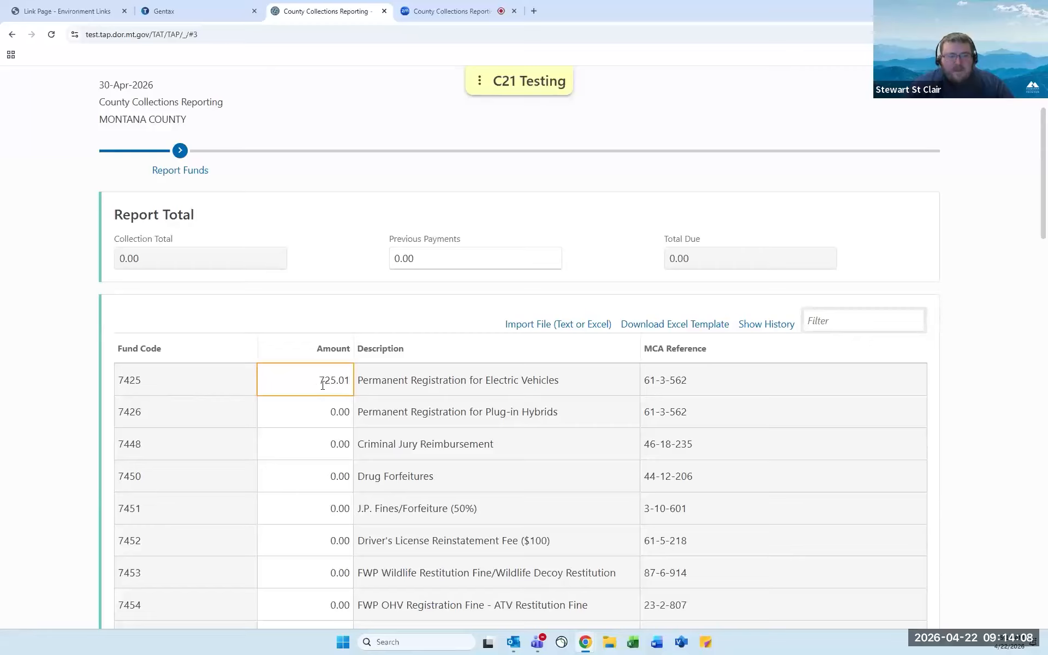
click(321, 406)
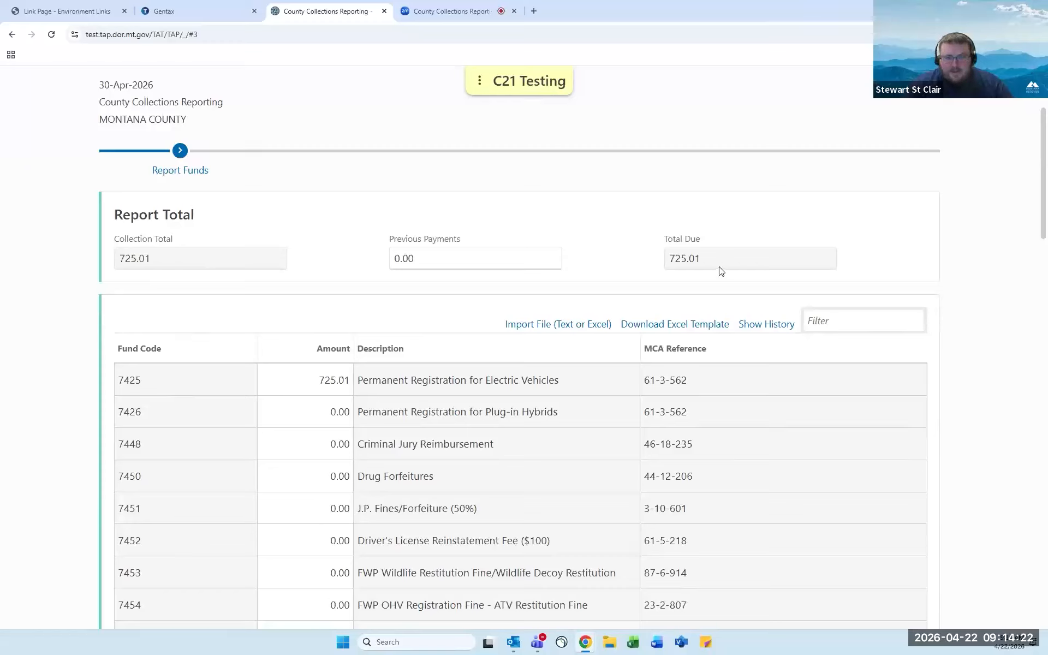
click(331, 411)
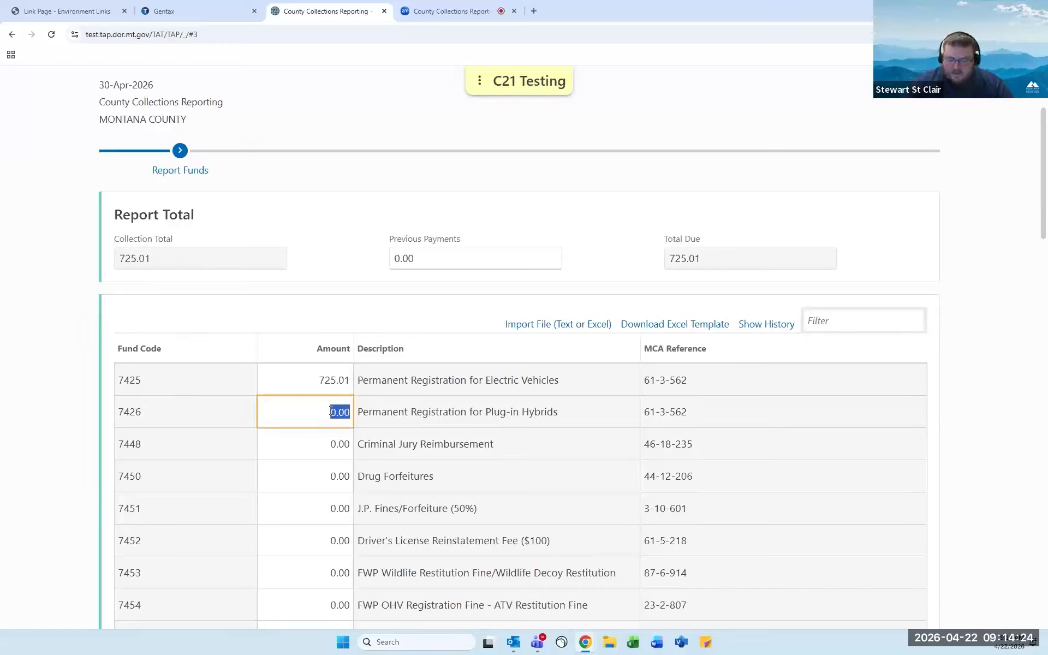
text(7411)
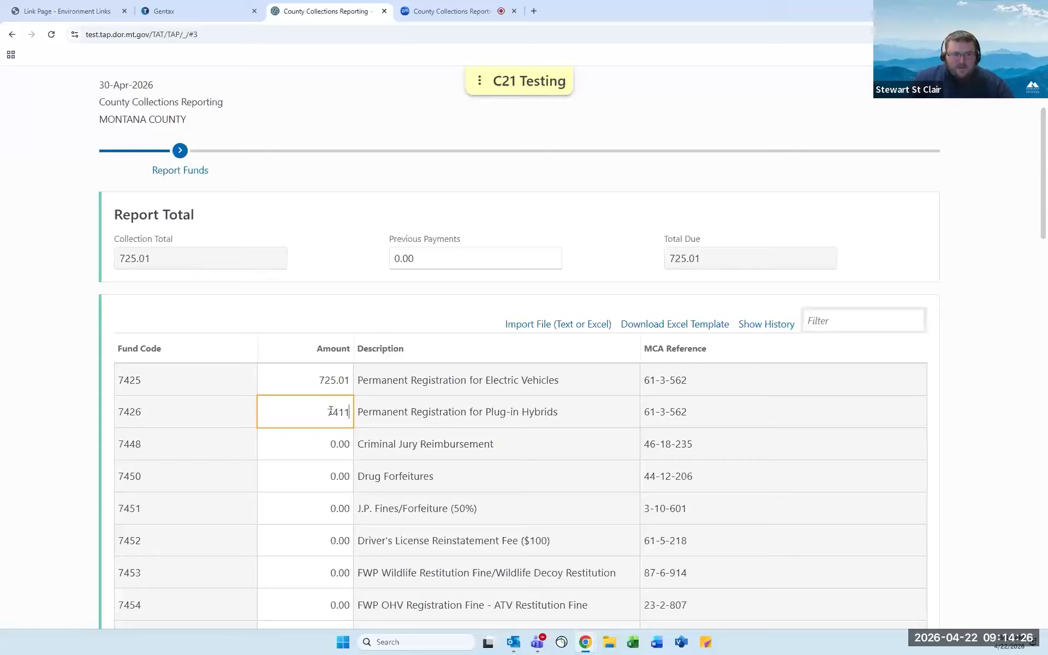
key(Tab)
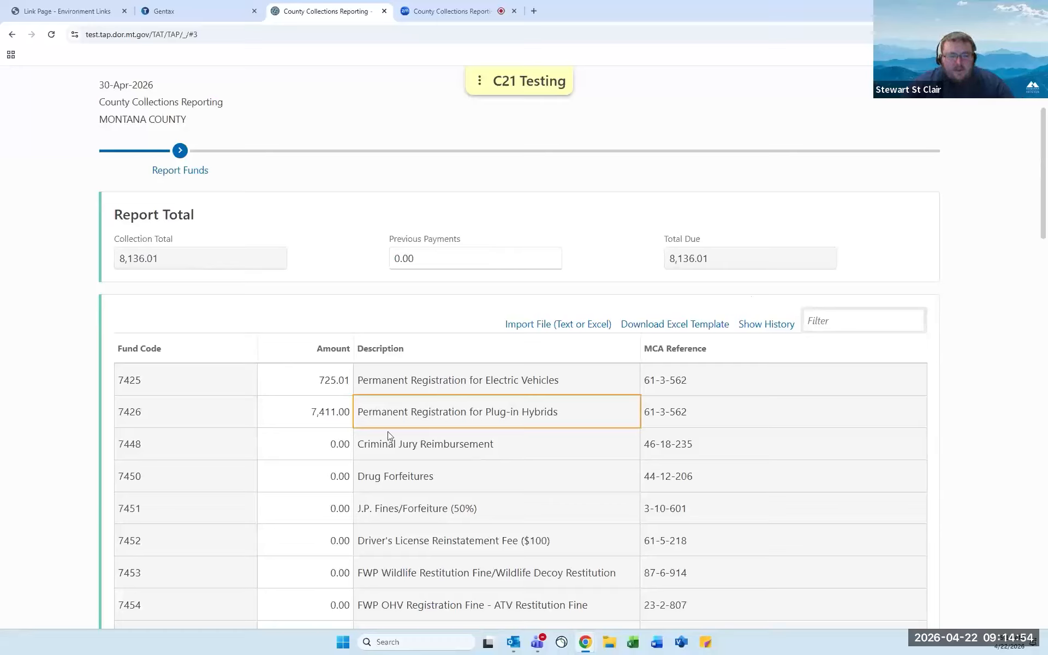
click(342, 419)
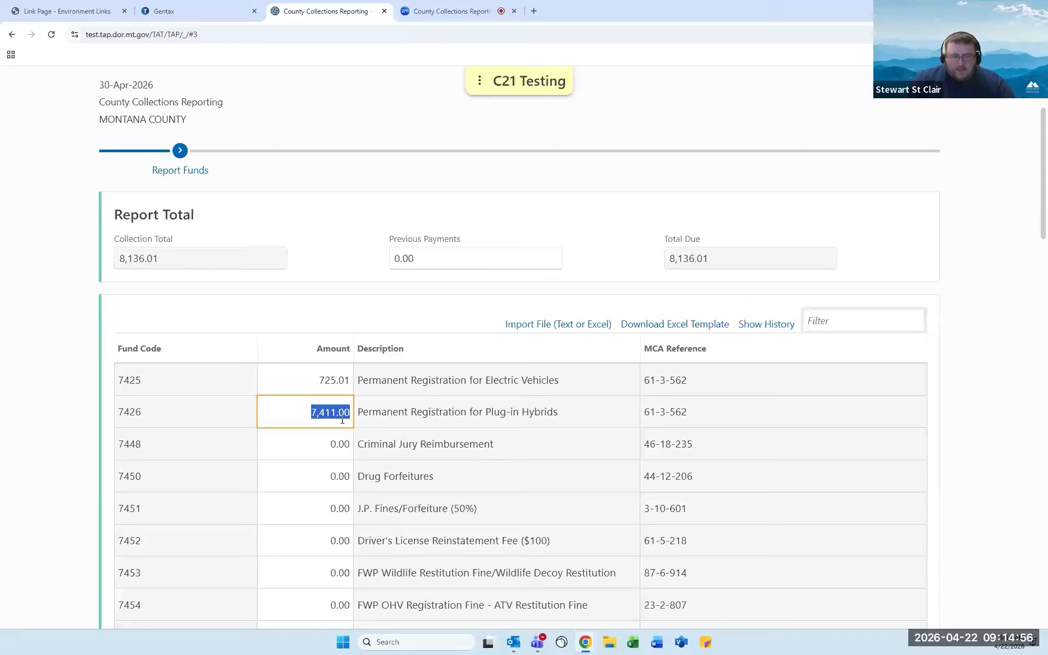
text(0)
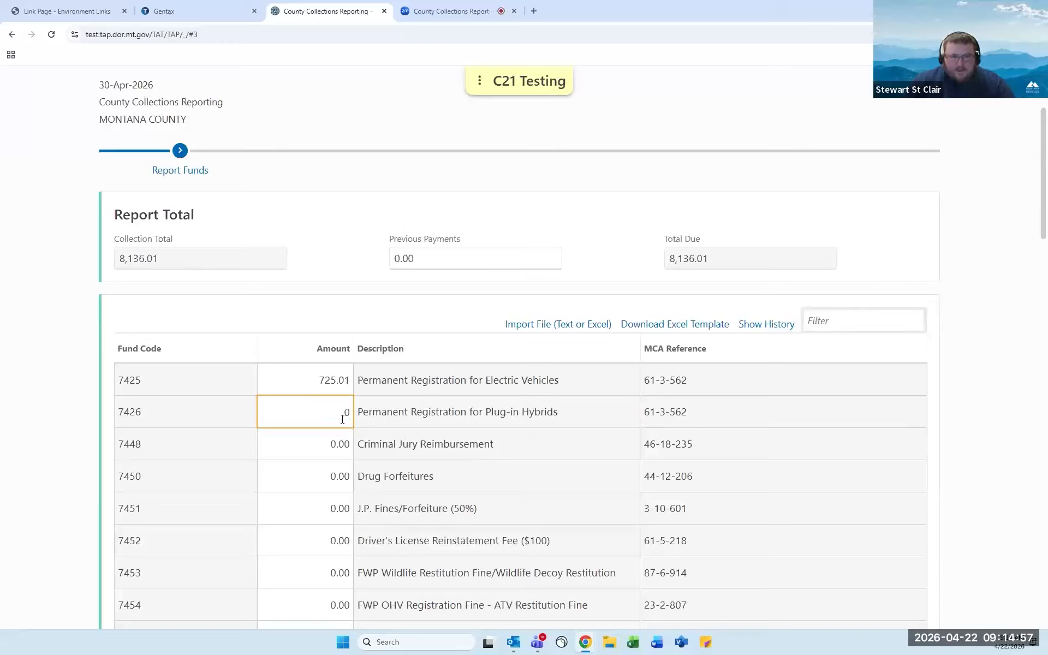
click(331, 381)
text(0)
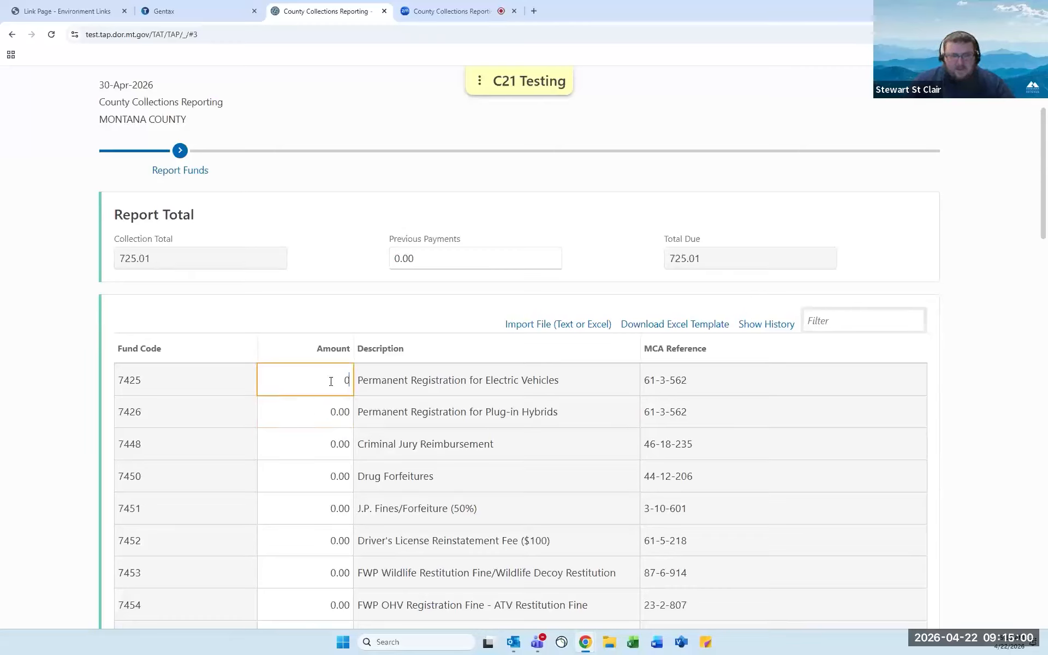
click(321, 414)
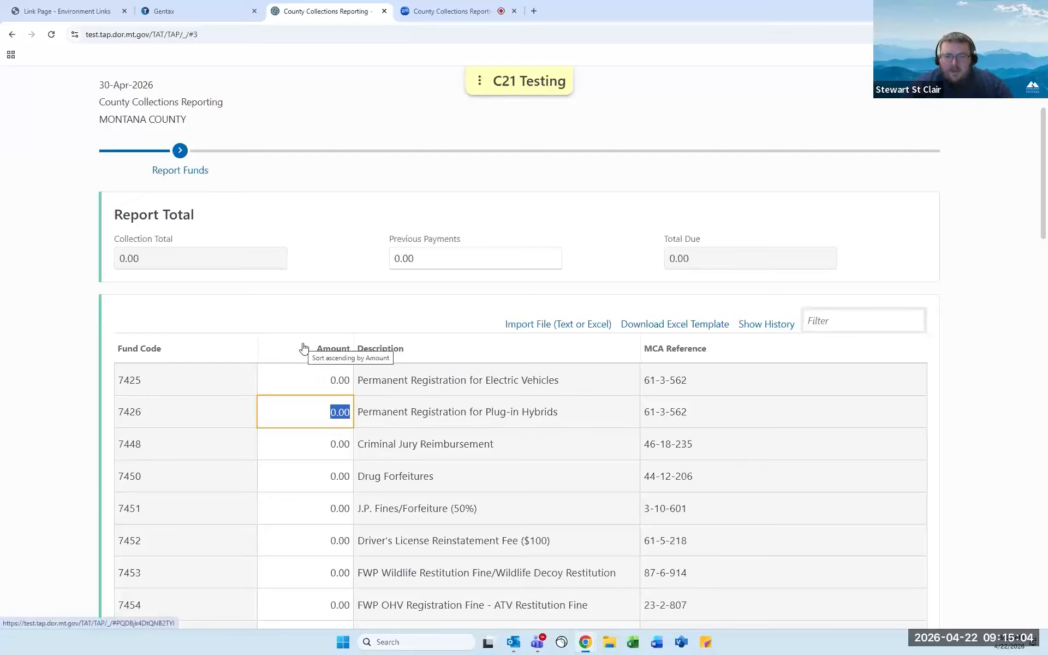
Download the Excel fund template and view it maximized, inspecting the County Fund Code column.
click(697, 330)
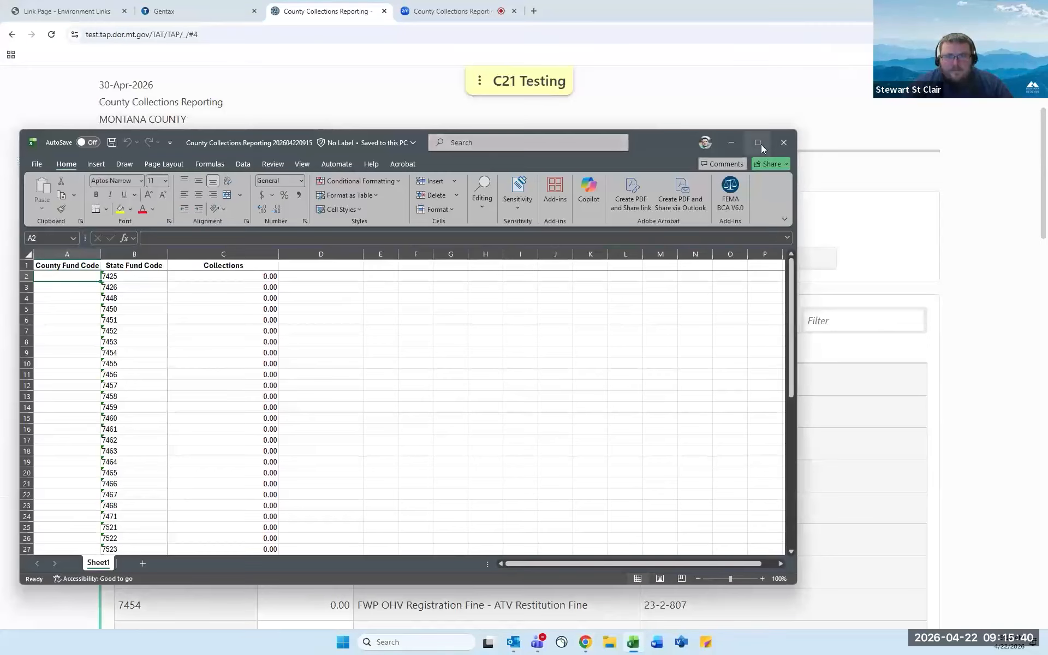
click(761, 145)
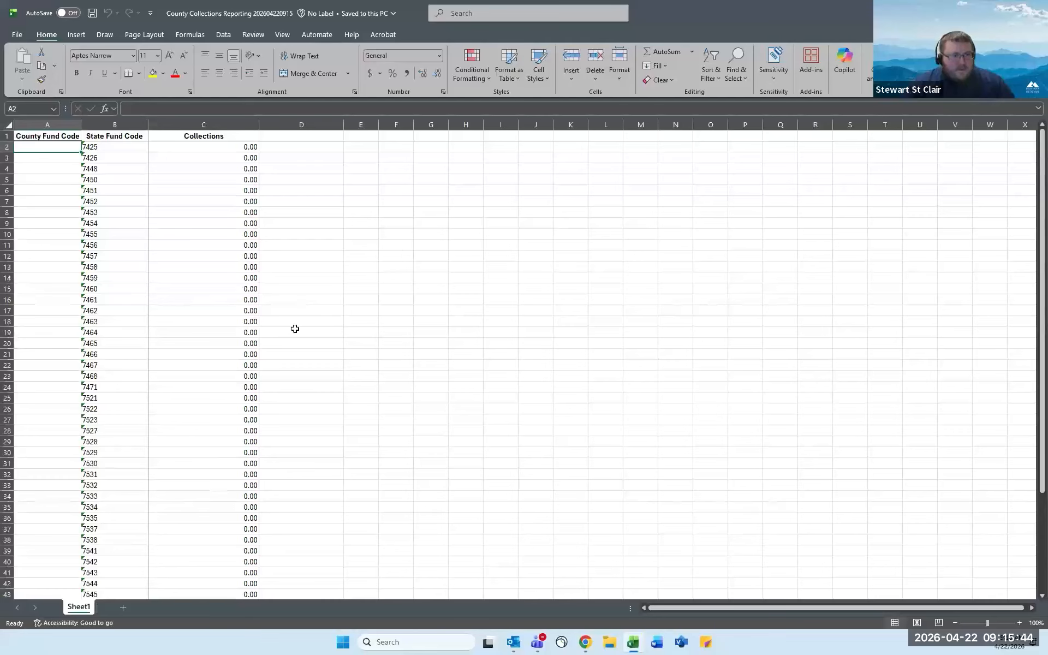
scroll(244, 315, up, 1)
scroll(173, 297, up, 3)
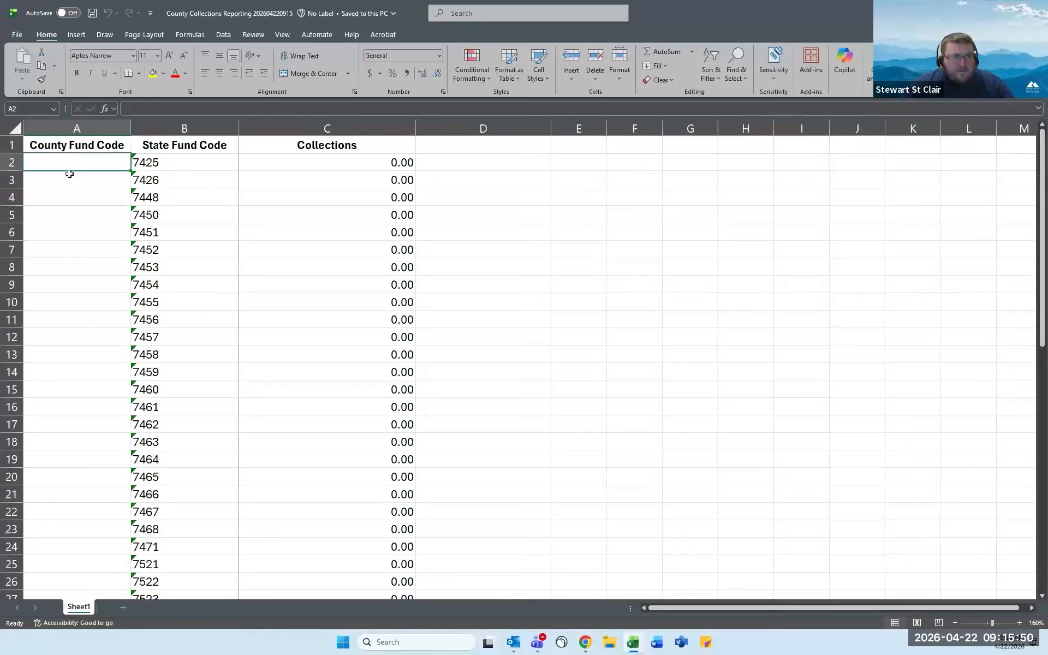
click(71, 128)
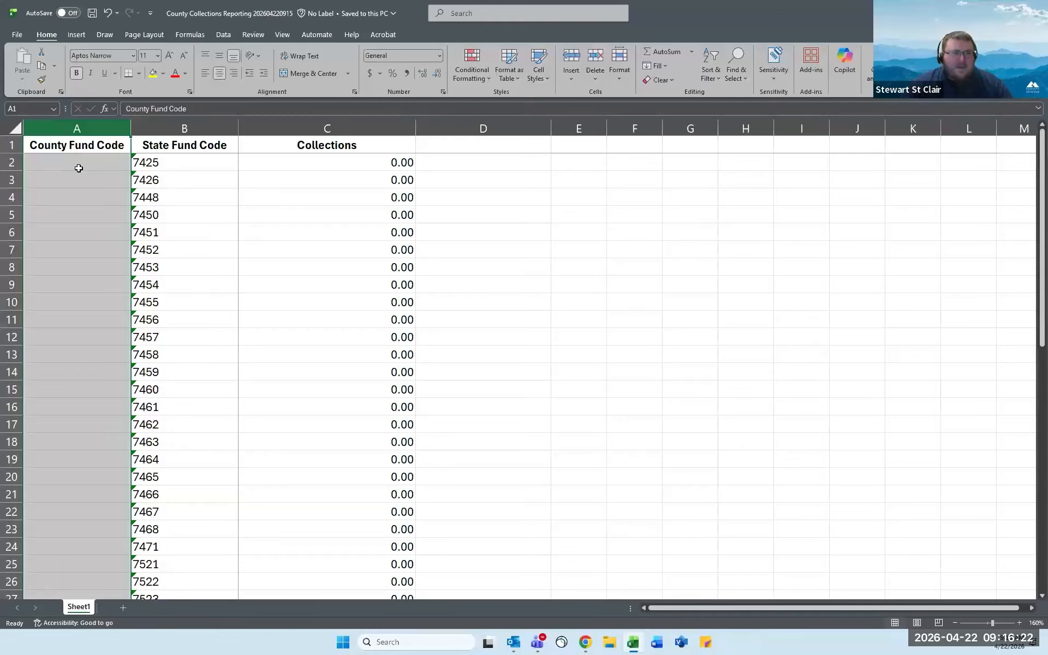
click(77, 164)
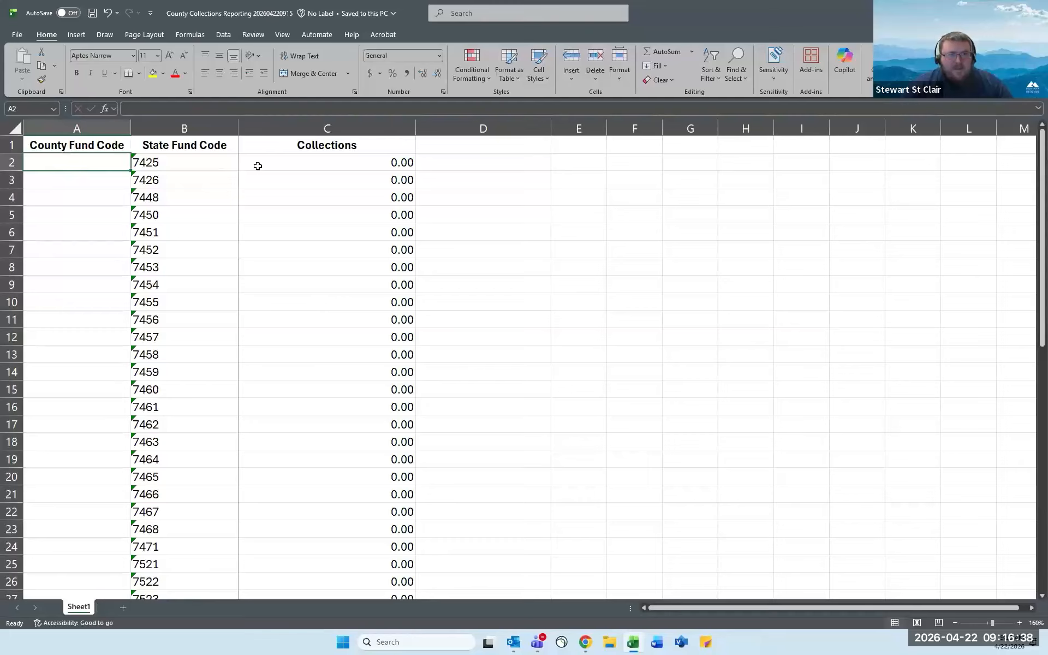
Enter 250 and 267 for funds 7425 and 7426, then close the workbook without saving.
click(387, 164)
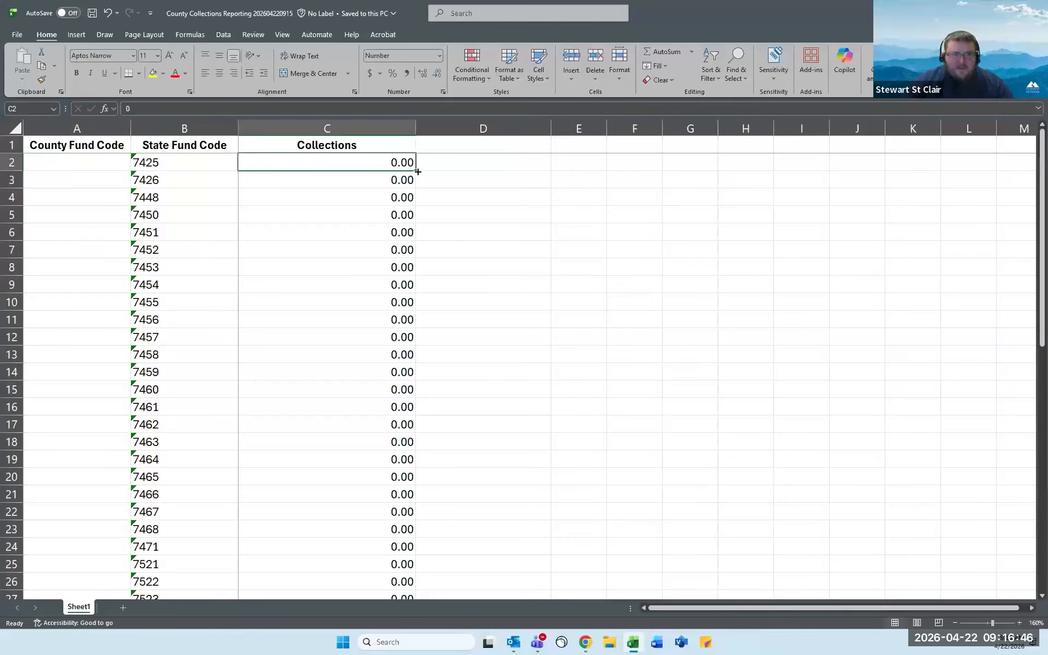
text(250)
key(Return)
text(267)
key(Return)
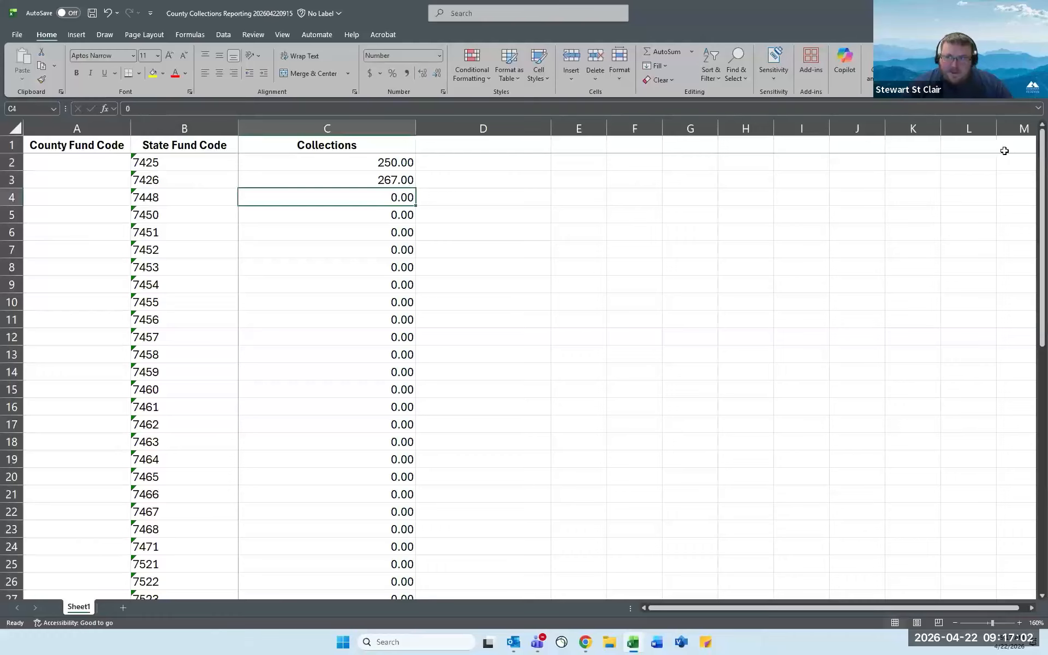
click(1035, 13)
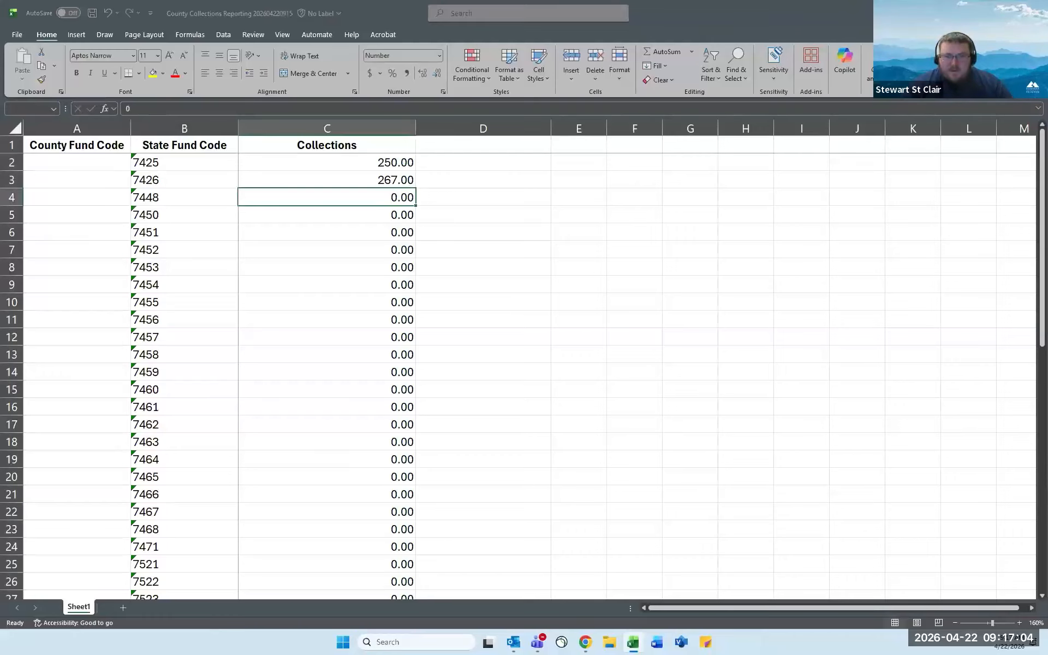
click(571, 467)
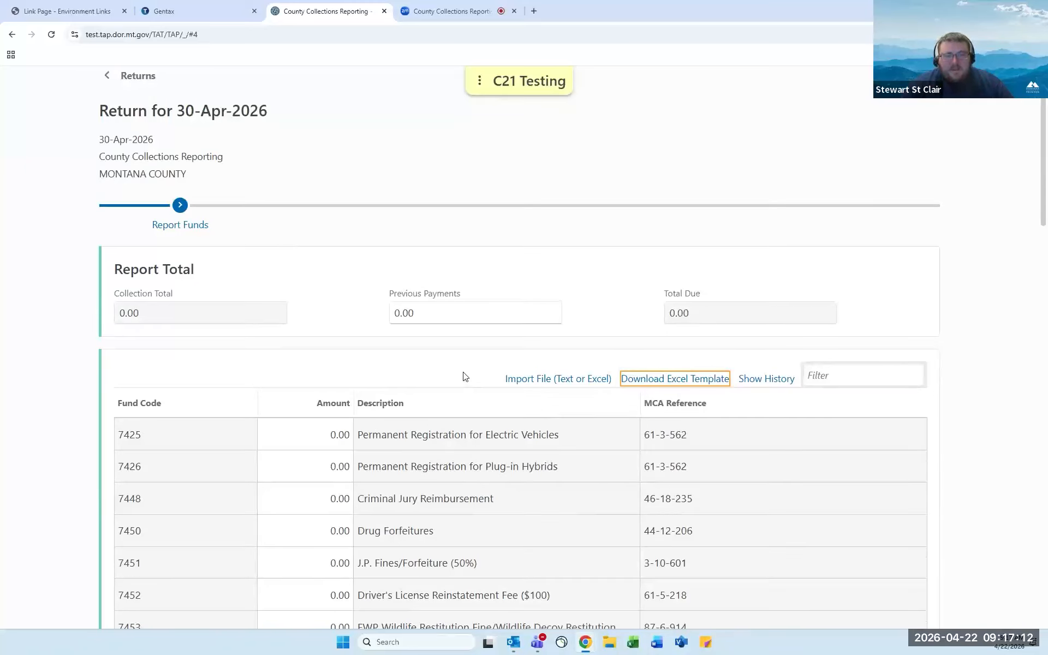
Import CCR_Webinar_Example.xlsx into Report Funds, bringing the collection total to 137,800.00.
click(539, 382)
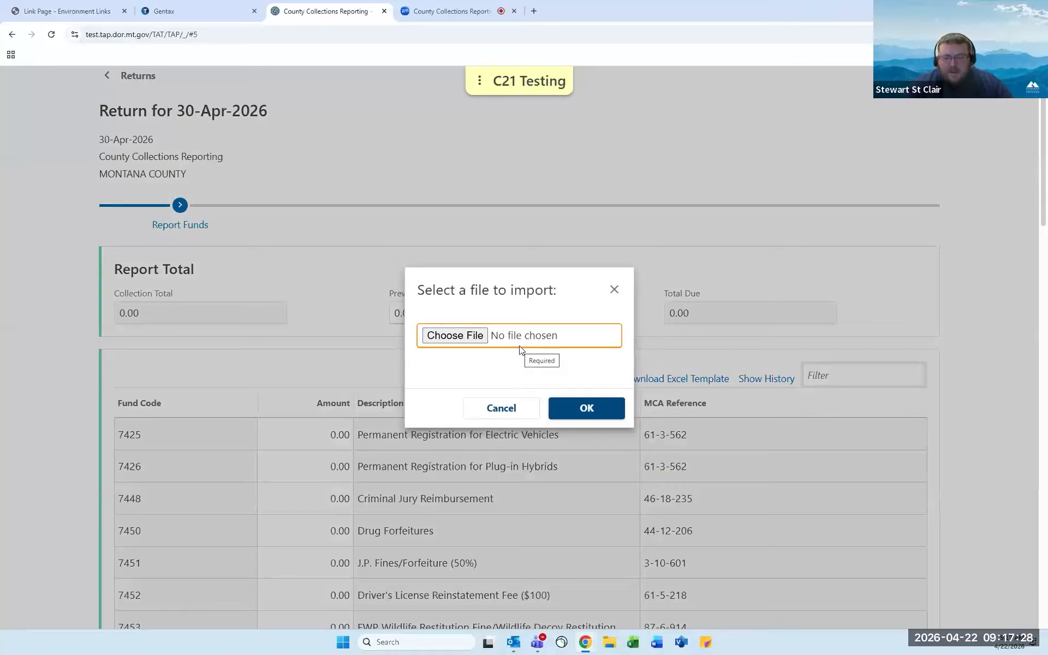
click(477, 343)
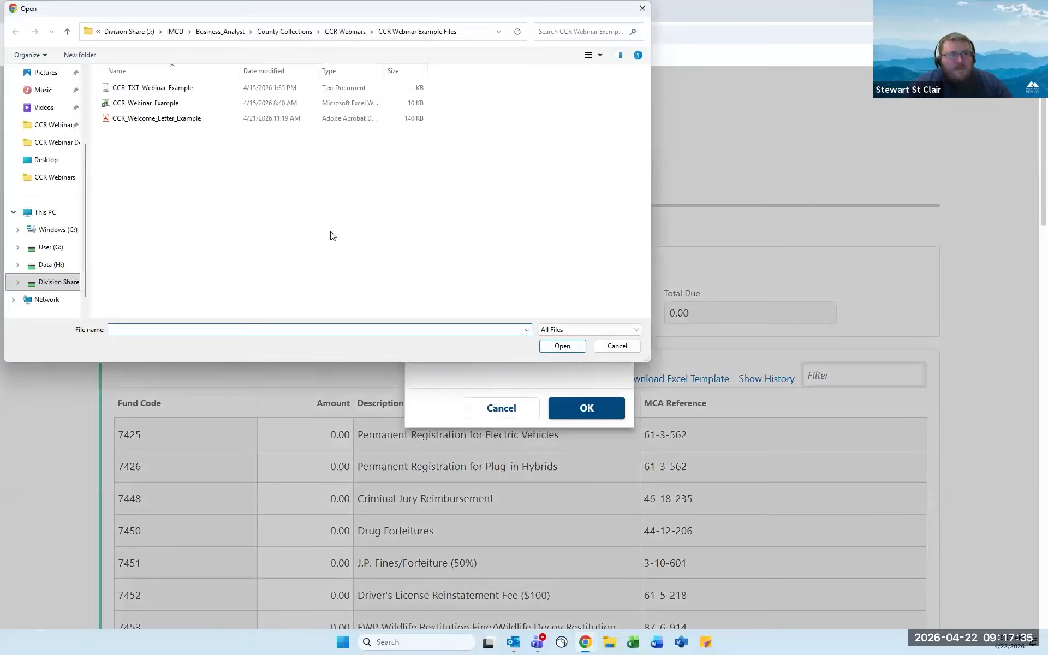
click(151, 107)
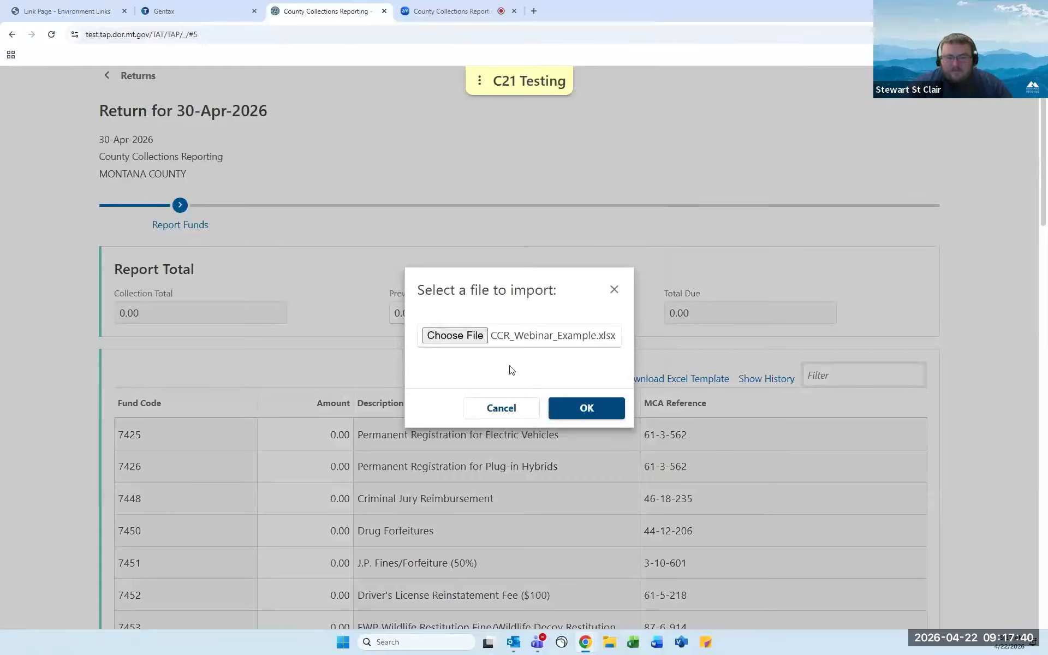
click(590, 414)
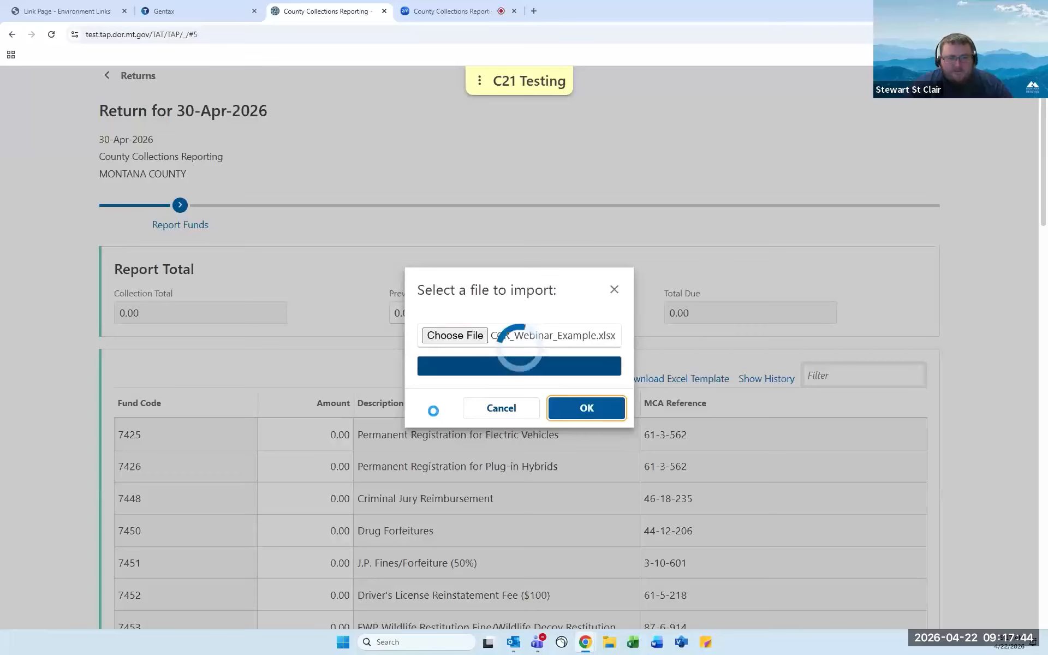
scroll(432, 411, down, 1)
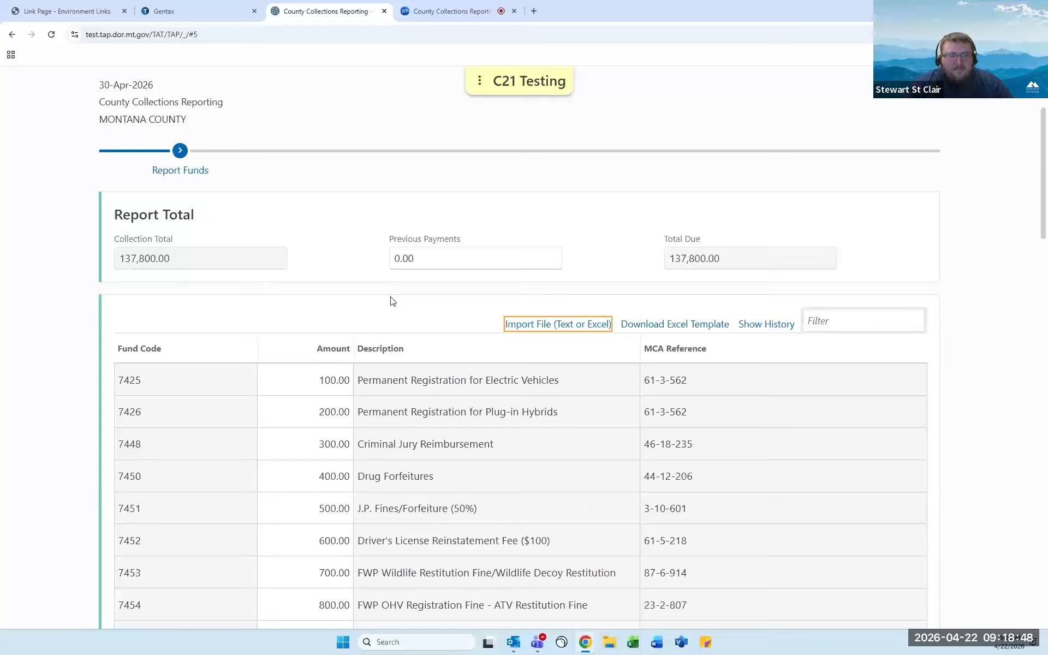
Re-import fund amounts from the CCR_TXT_Webinar_Example text file, making 7425 150.00 and the total 138,100.00.
click(527, 328)
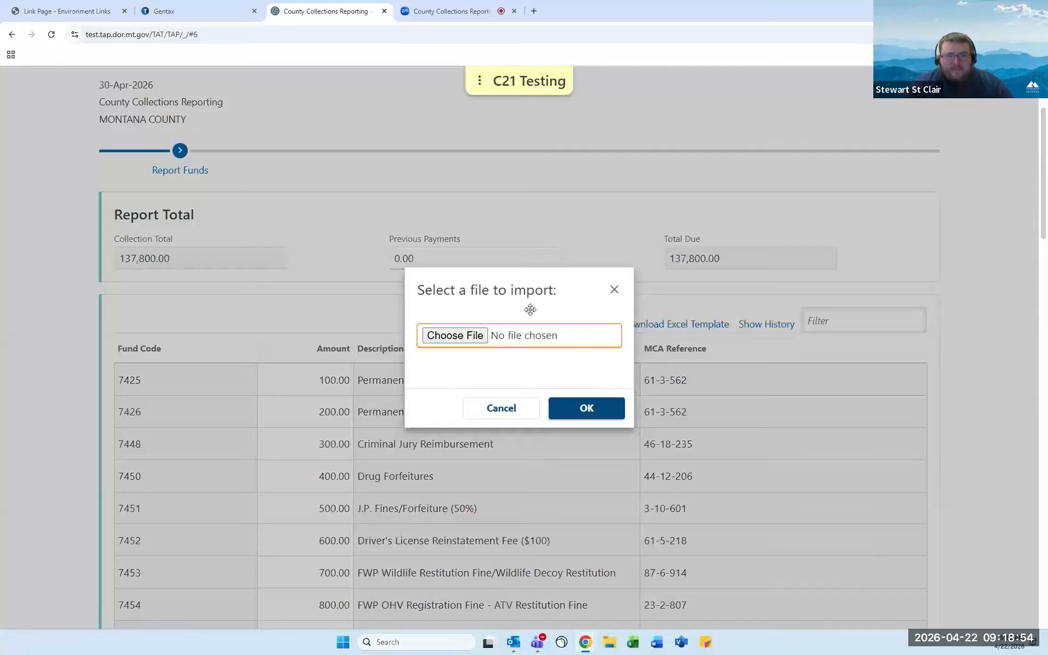
click(477, 337)
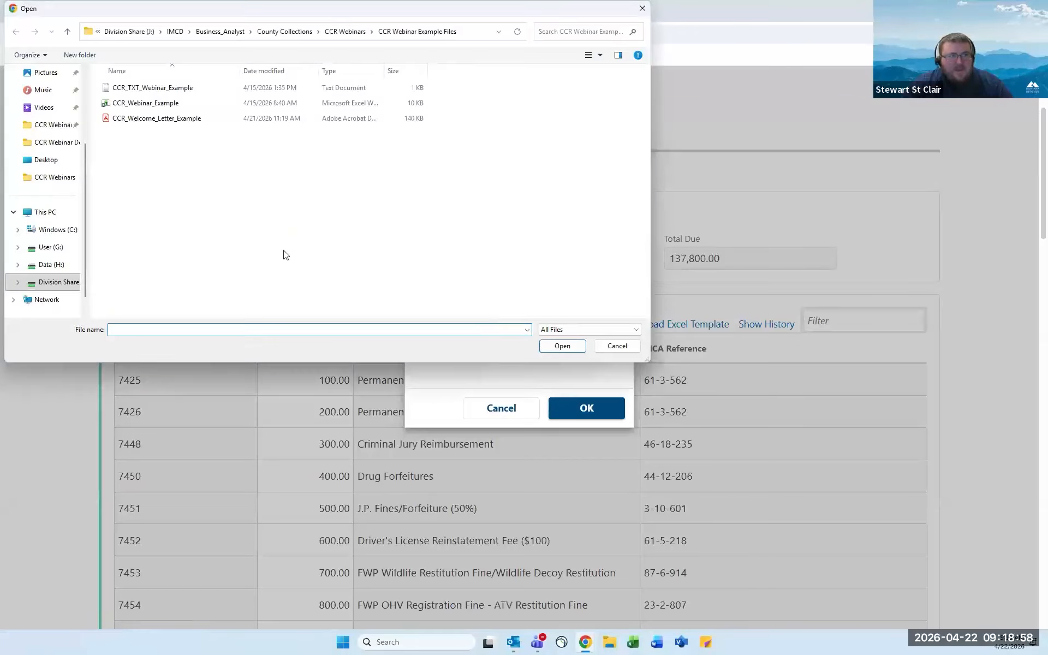
double_click(209, 90)
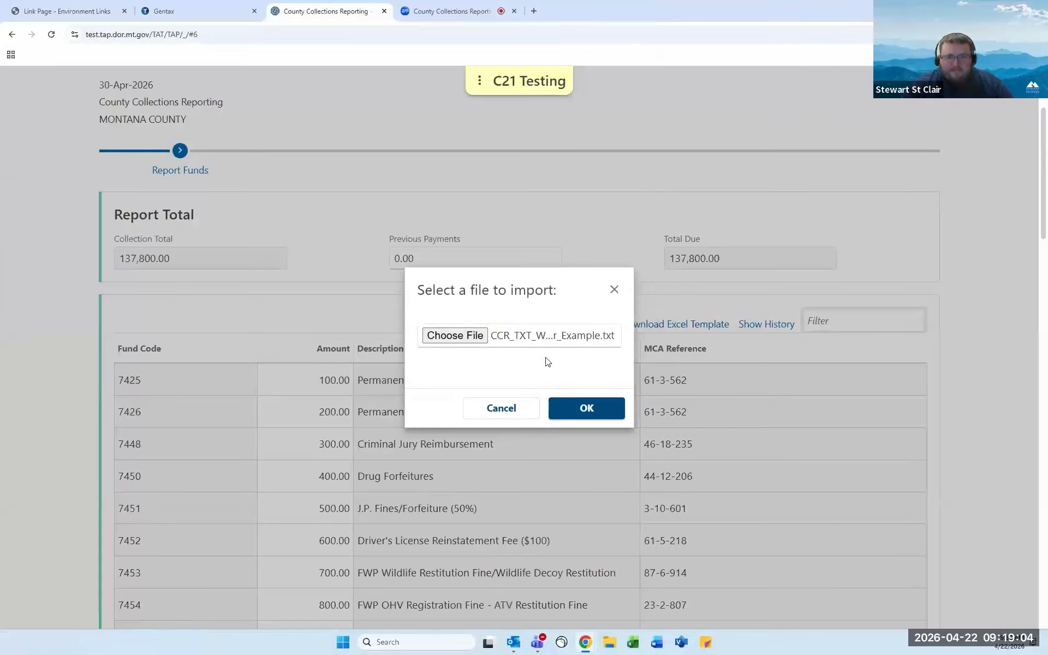
click(581, 404)
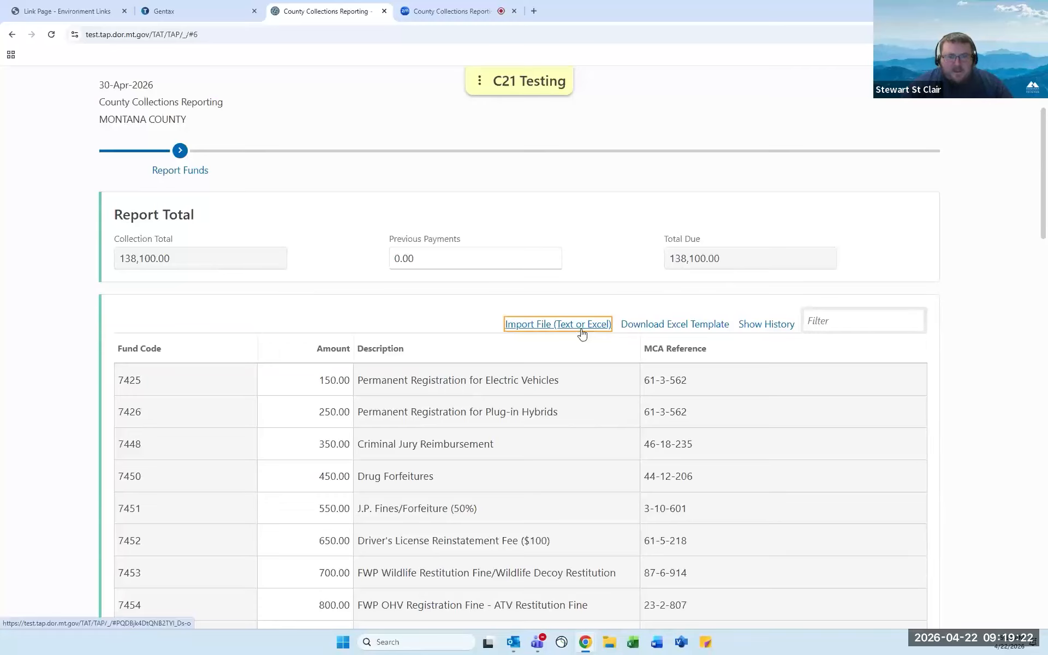
scroll(580, 332, down, 1)
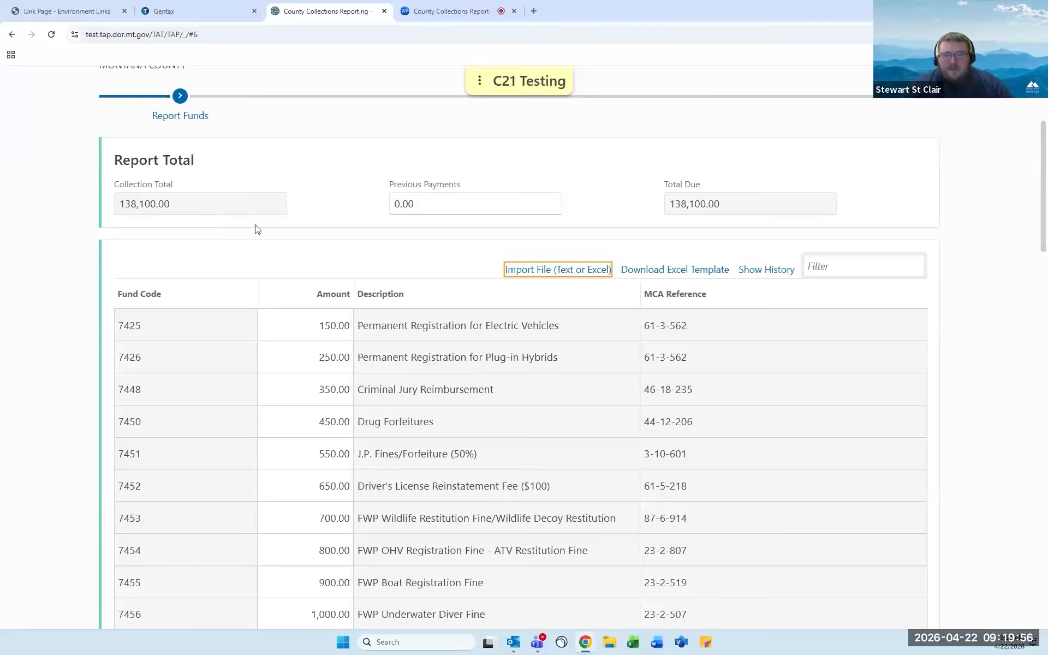
scroll(246, 240, down, 2)
scroll(247, 242, down, 8)
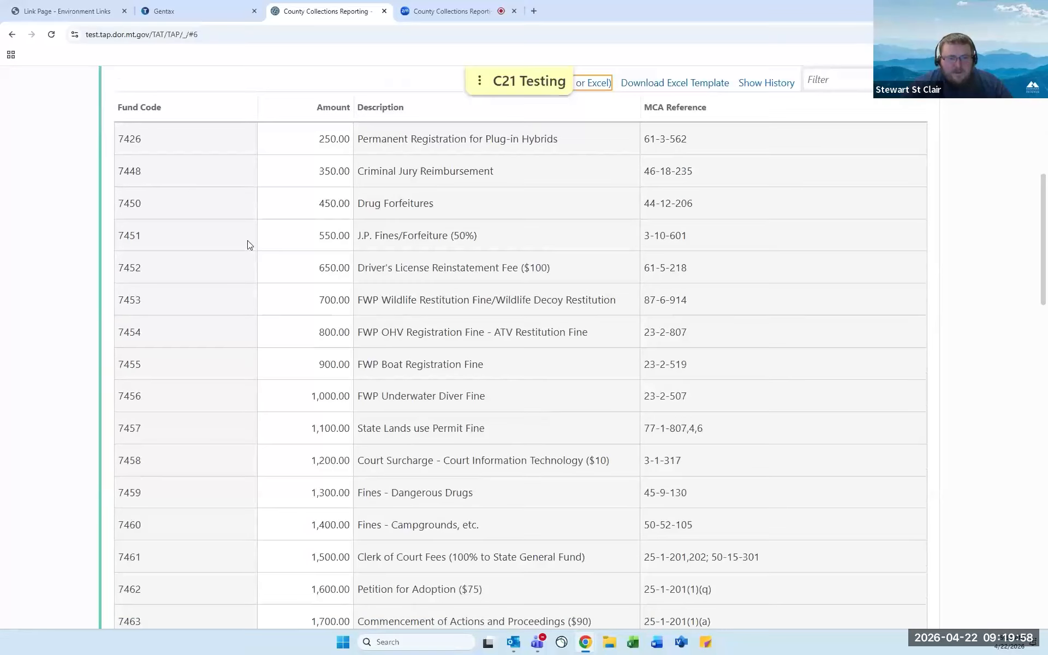
scroll(248, 244, down, 10)
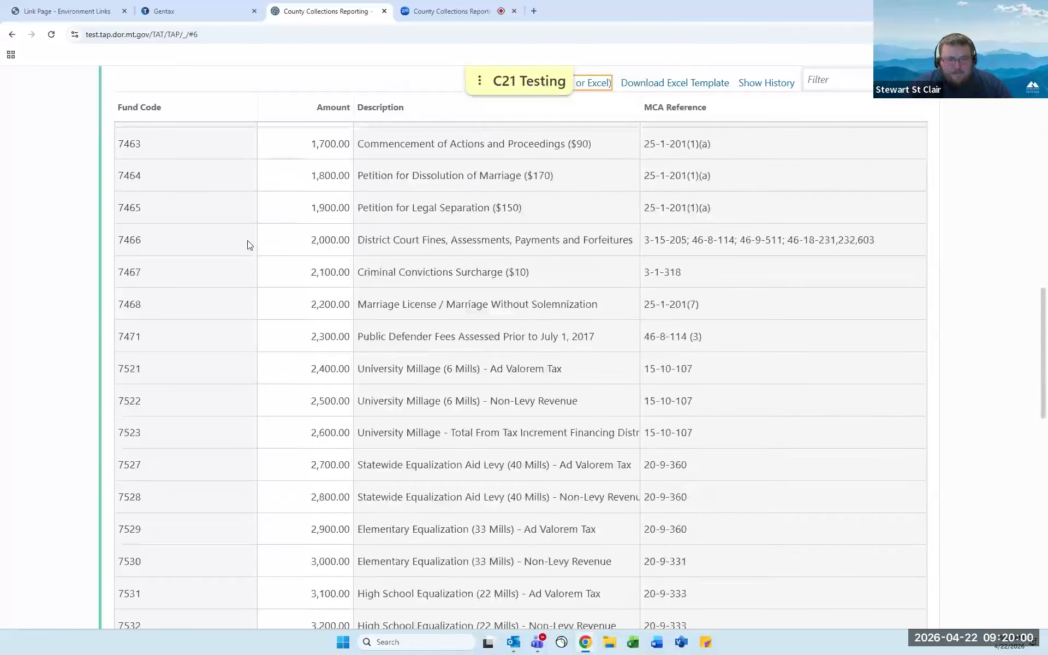
scroll(248, 244, down, 7)
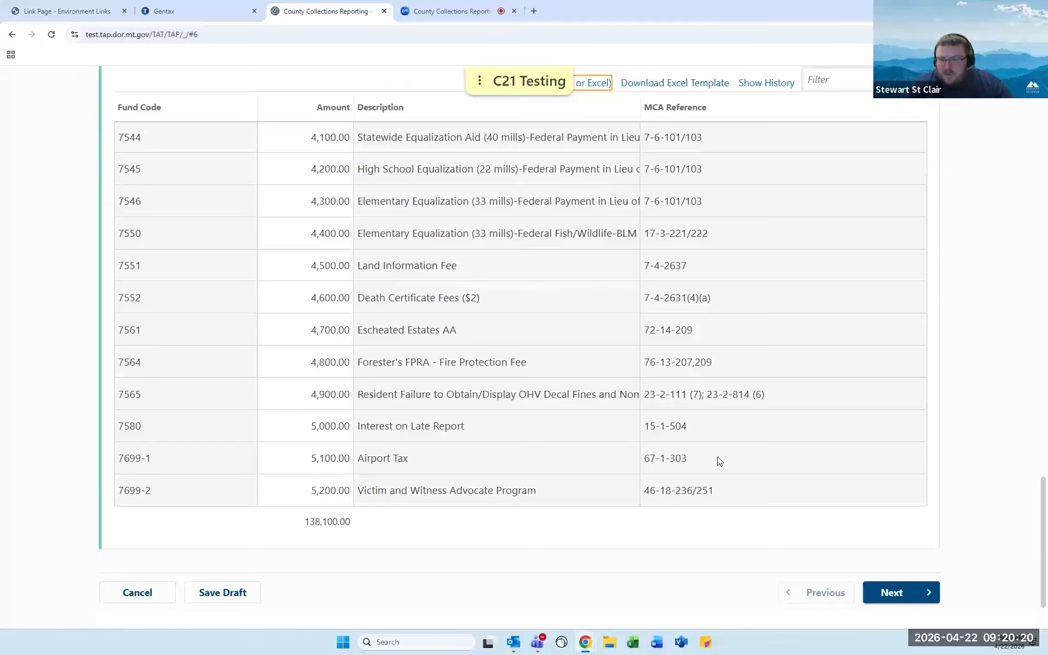
On Escheated Estates, add an estate by the deceased's name with amount 700.00.
click(900, 598)
scroll(564, 415, down, 1)
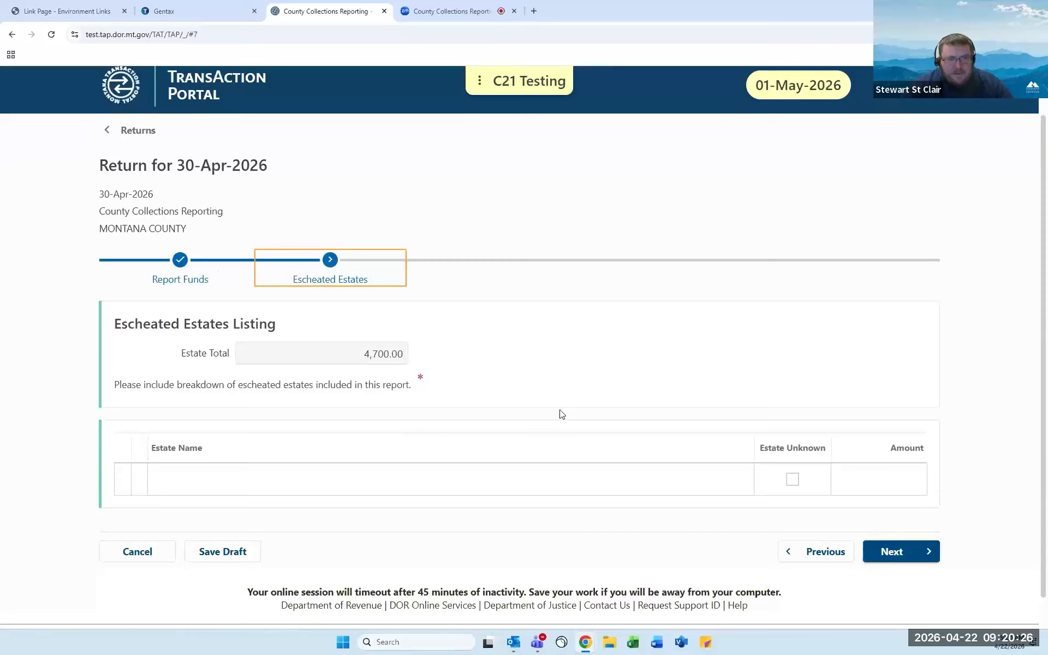
scroll(562, 414, up, 1)
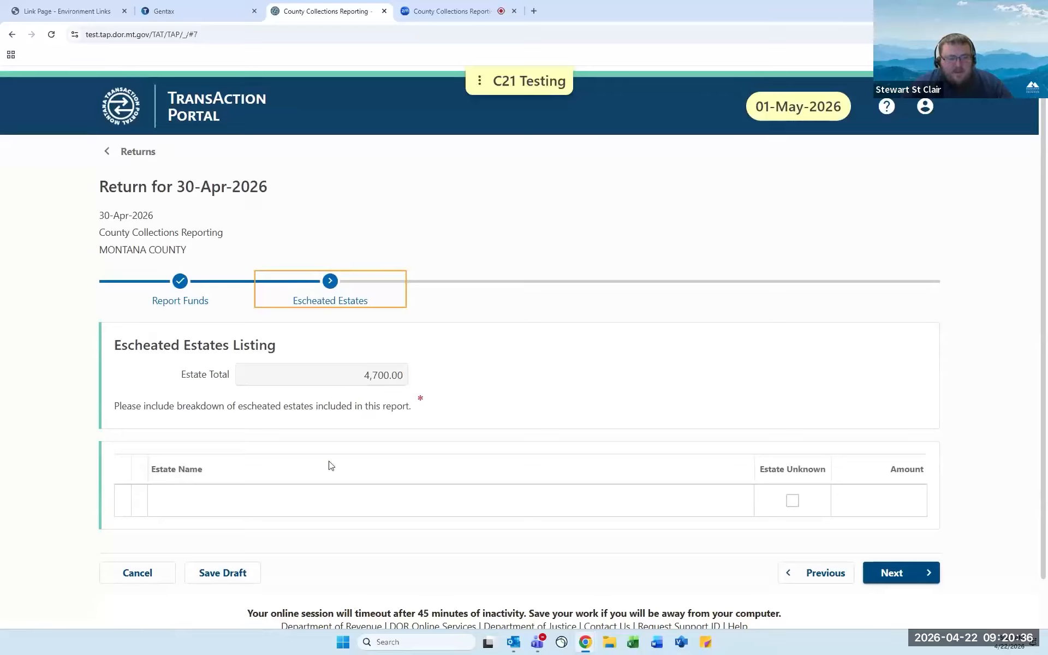
click(182, 495)
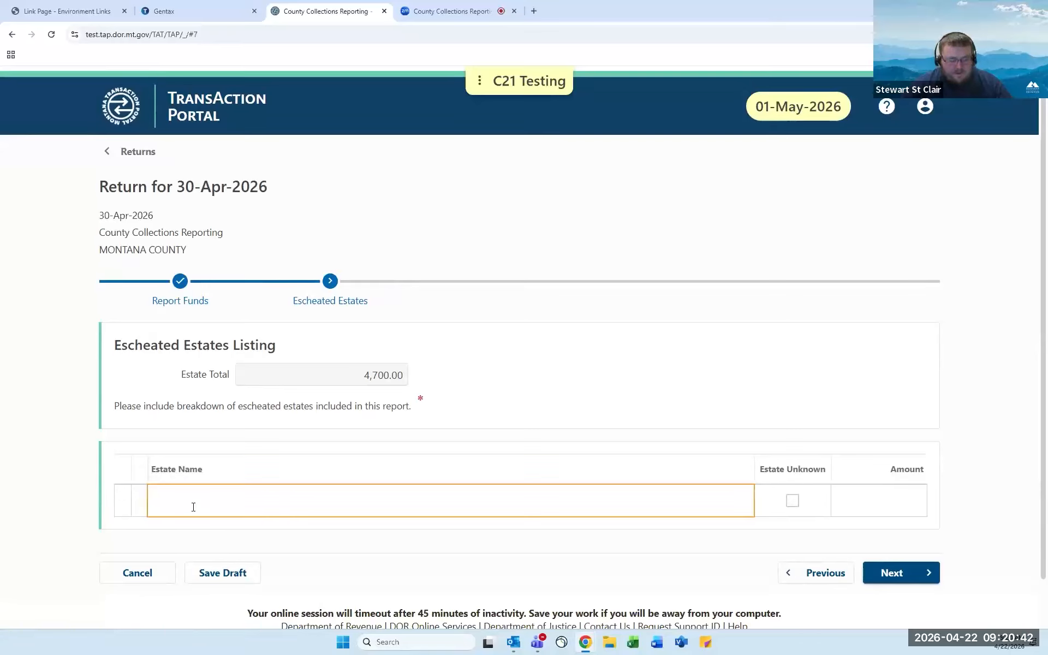
text(JOHN SMITH)
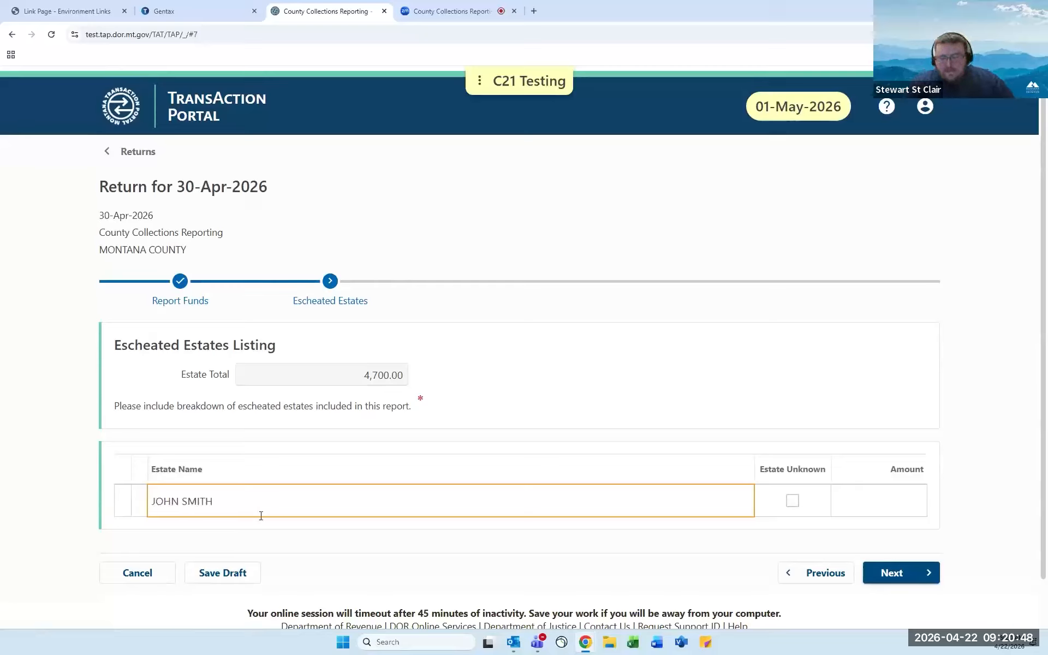
click(900, 508)
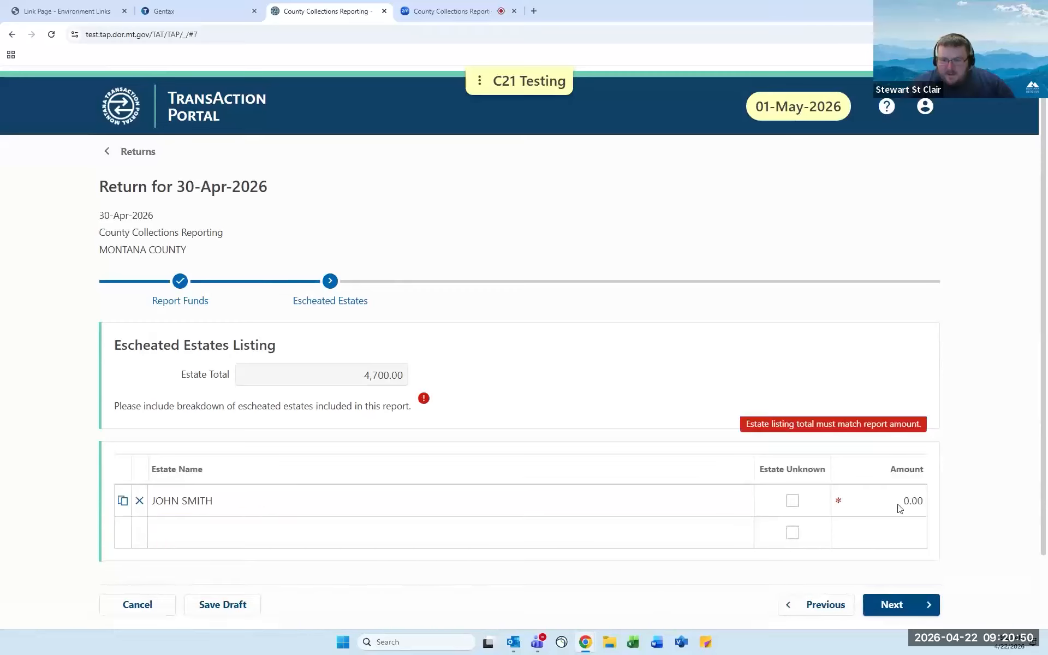
click(901, 501)
text(700)
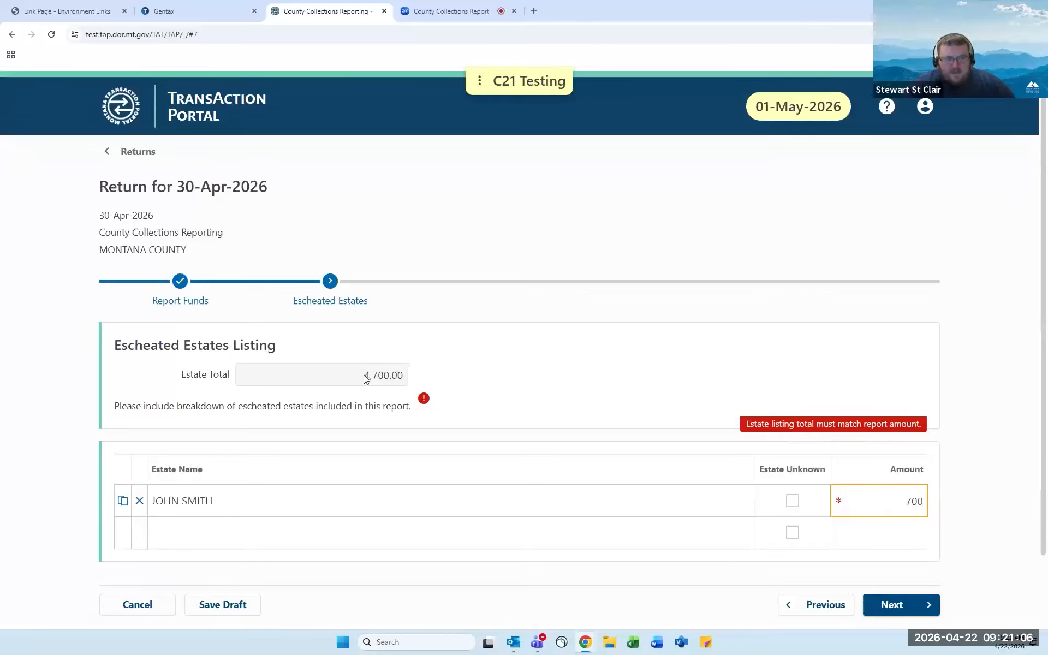
click(210, 536)
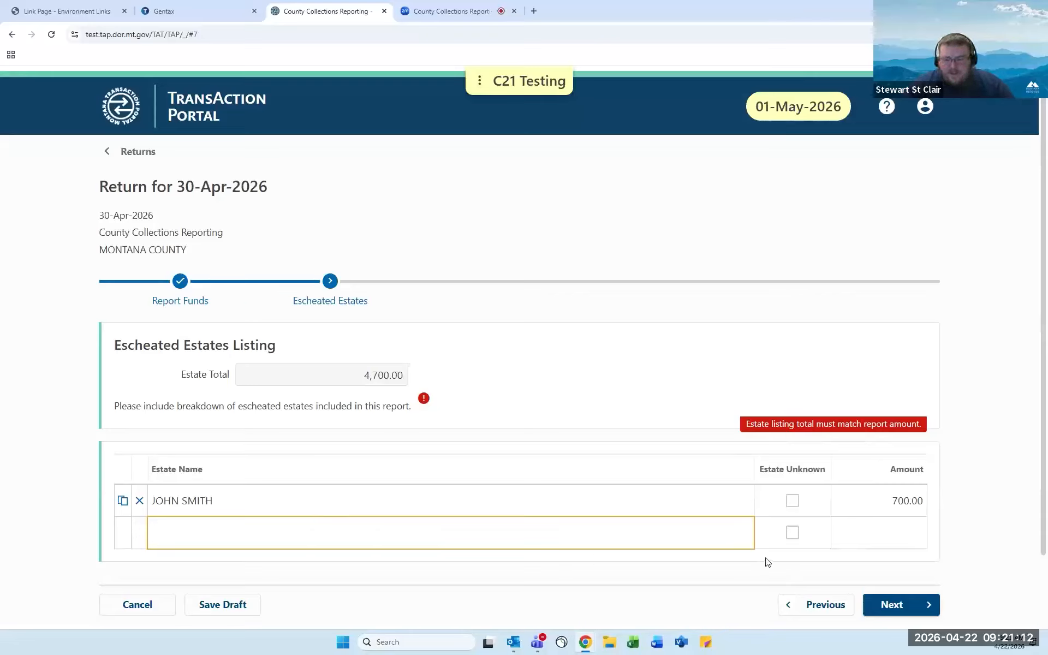
Add an Estate Unknown row at 4,000.00, matching the 4,700.00 total.
click(795, 534)
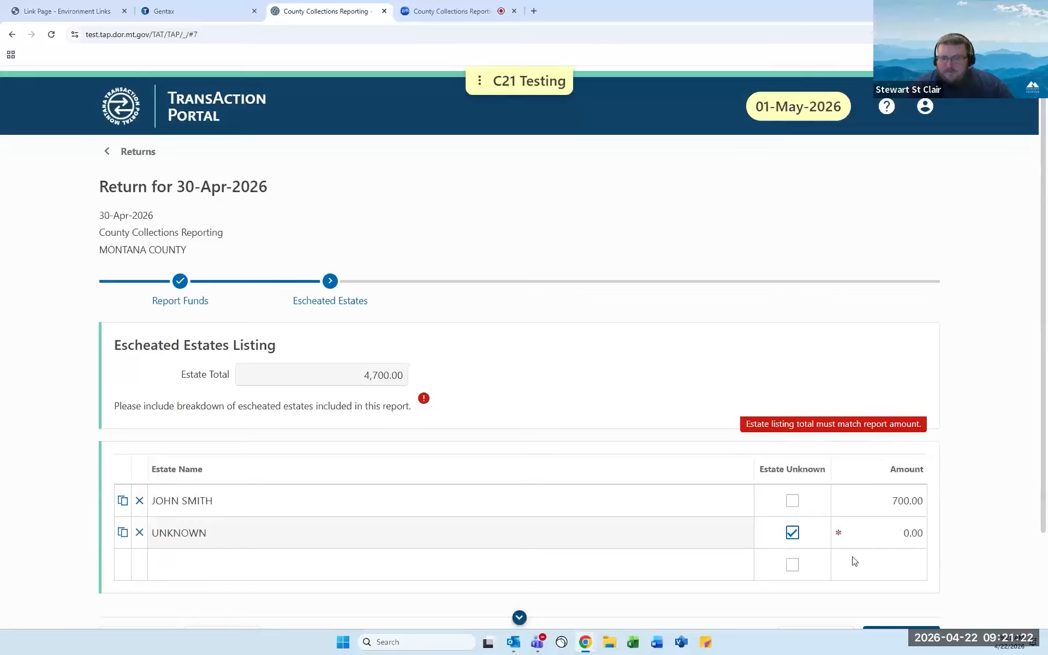
click(915, 533)
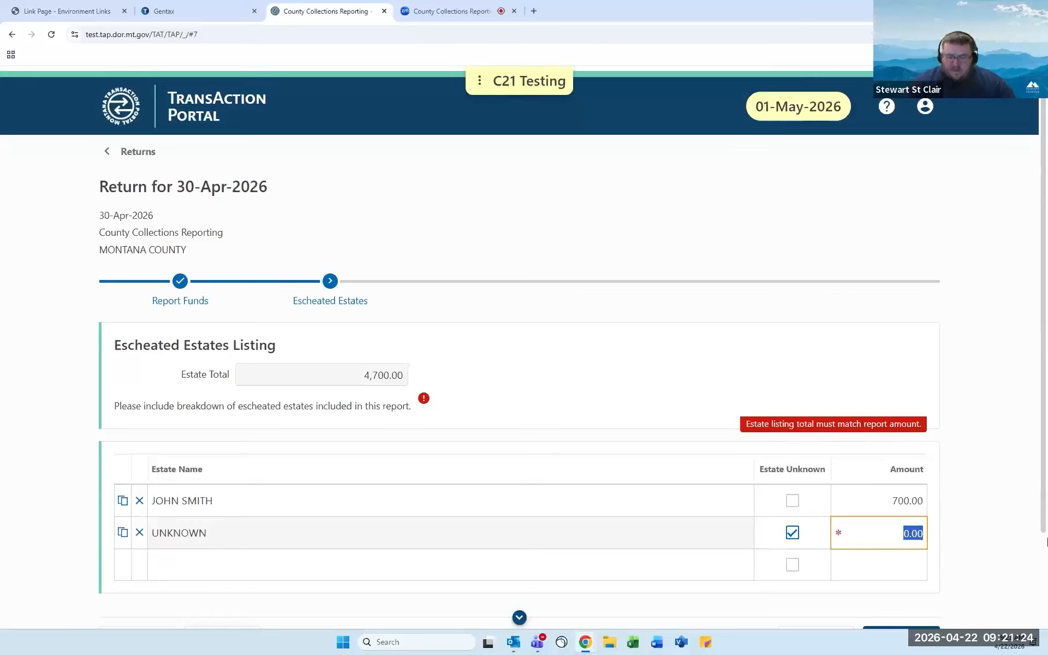
text(4000)
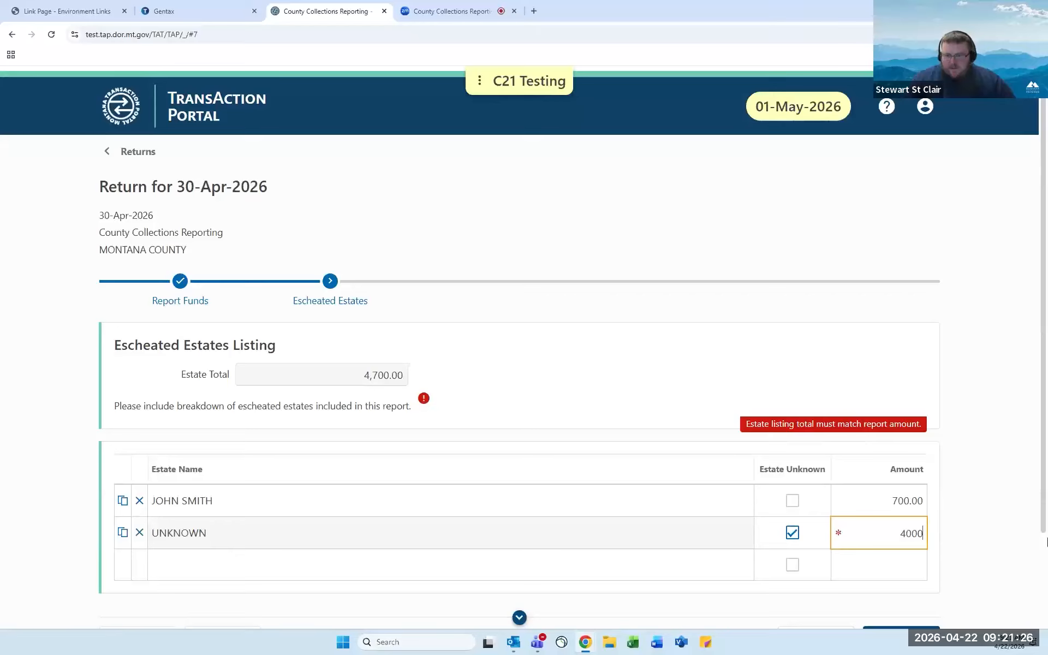
click(972, 465)
scroll(964, 457, down, 1)
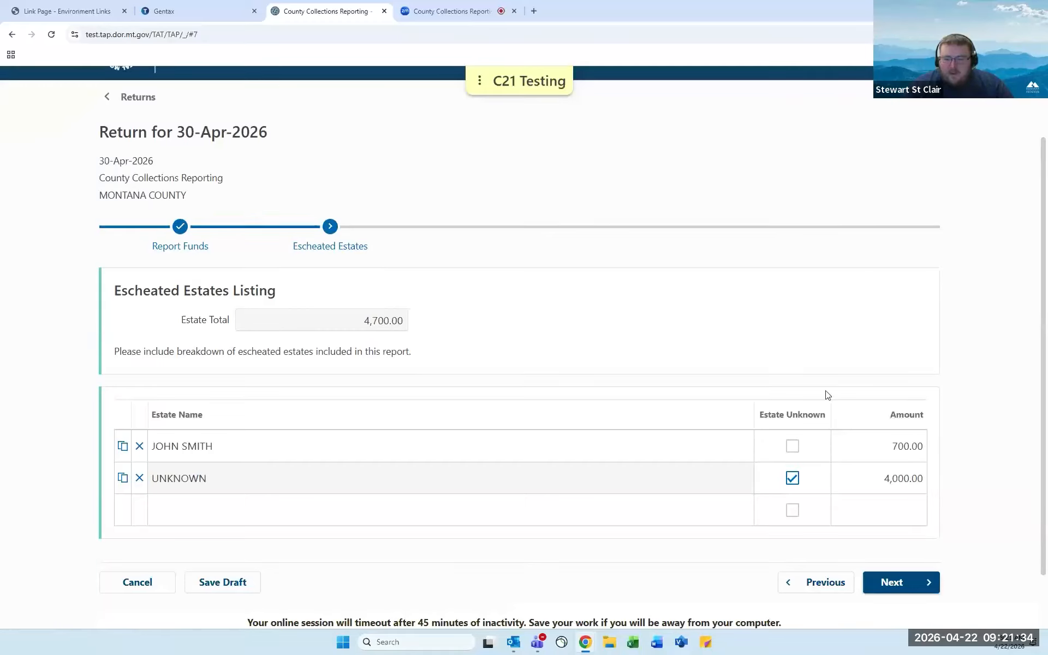
On Filing Information, enter the signatory's name, the title ANALYST and the signatory's phone number.
click(908, 585)
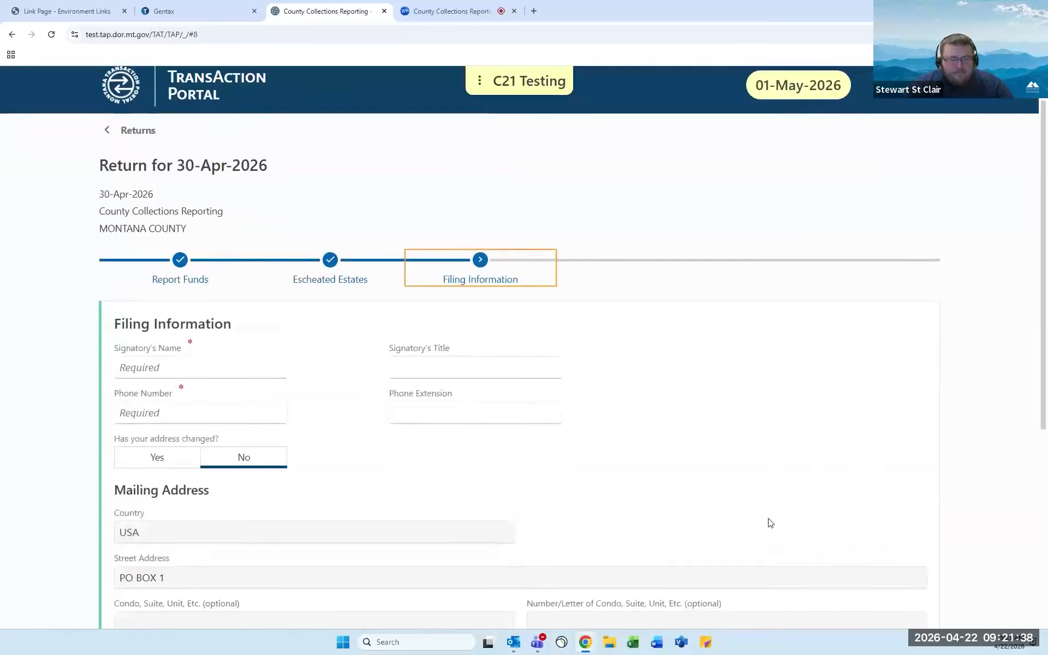
scroll(529, 458, down, 1)
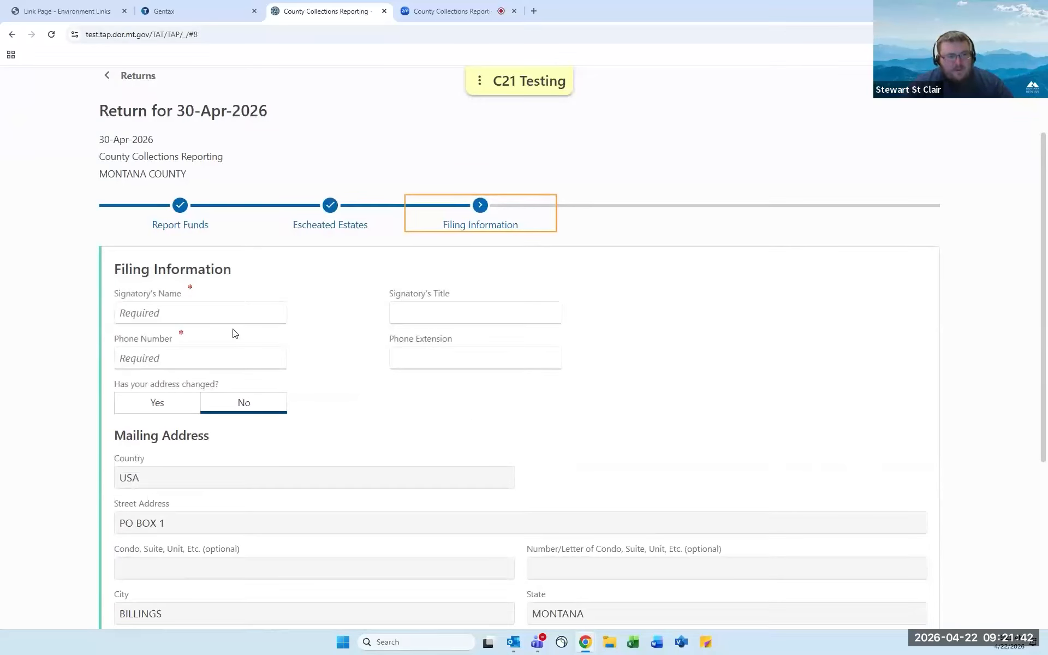
click(225, 315)
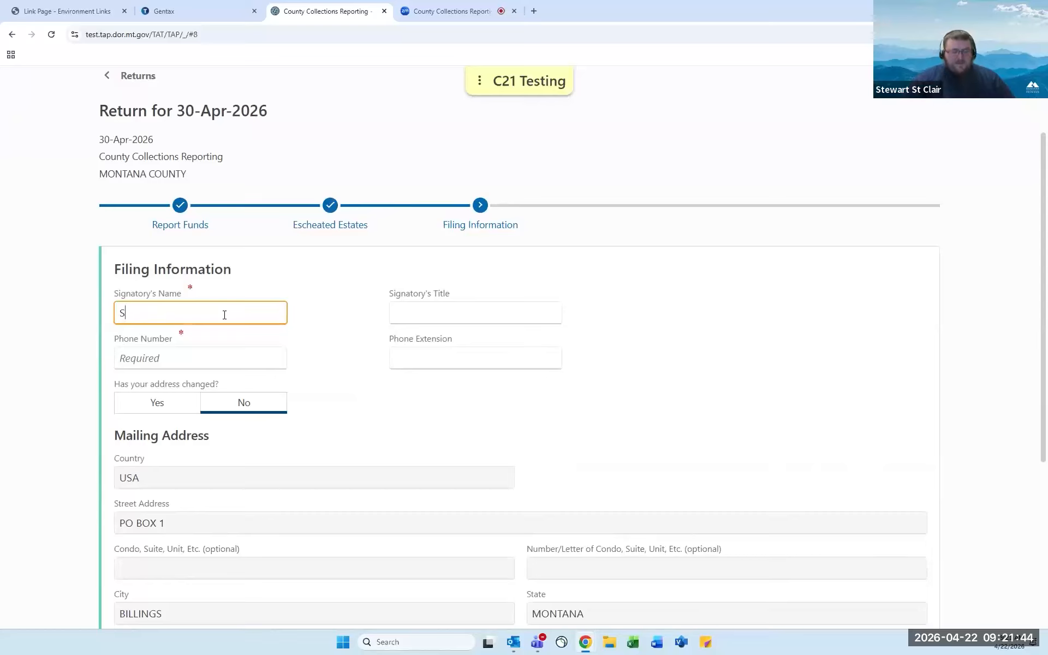
key(Tab)
text(ANALYST)
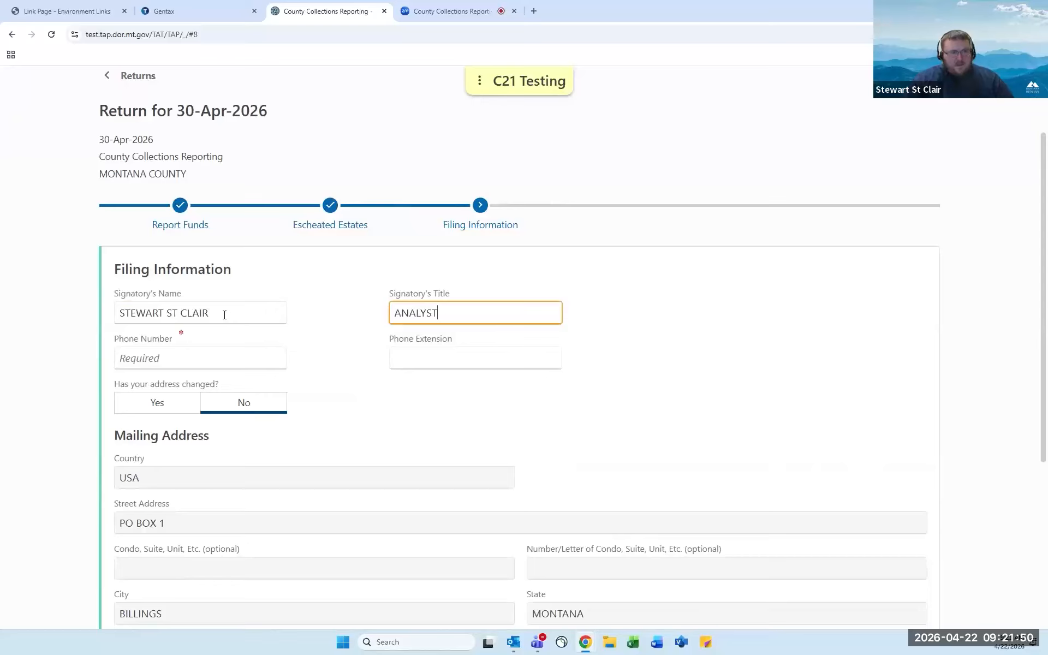
click(160, 348)
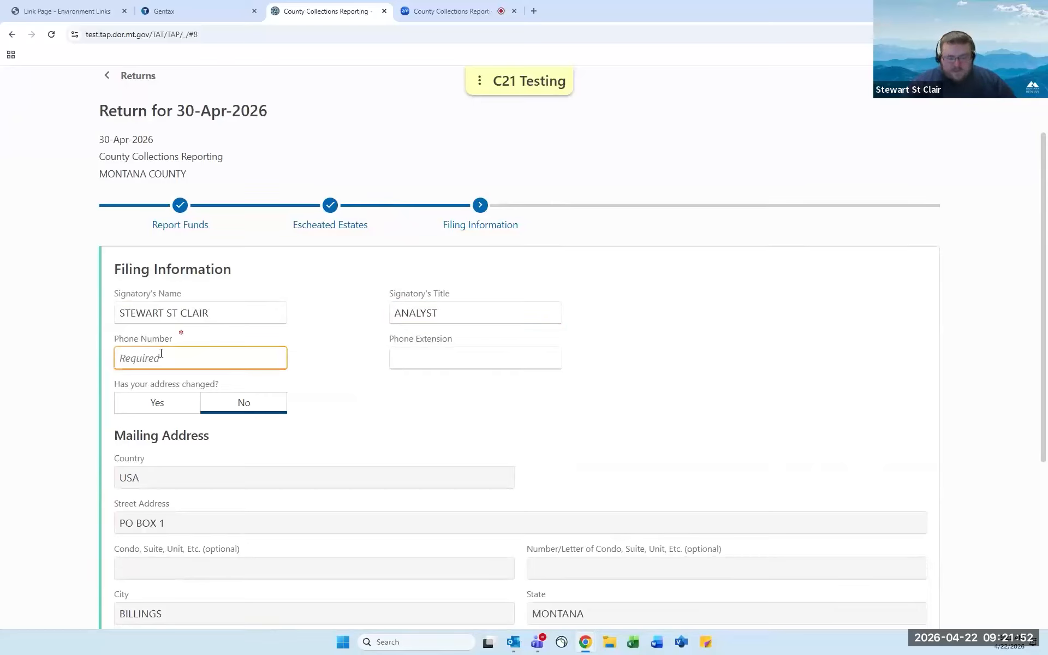
text(5555555555)
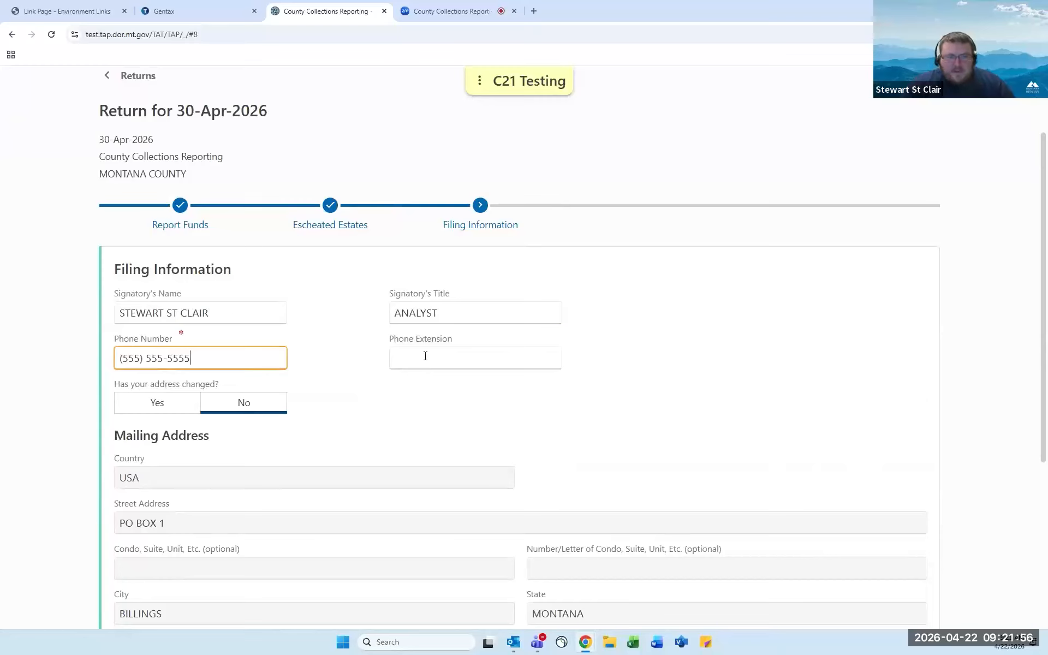
scroll(440, 352, down, 1)
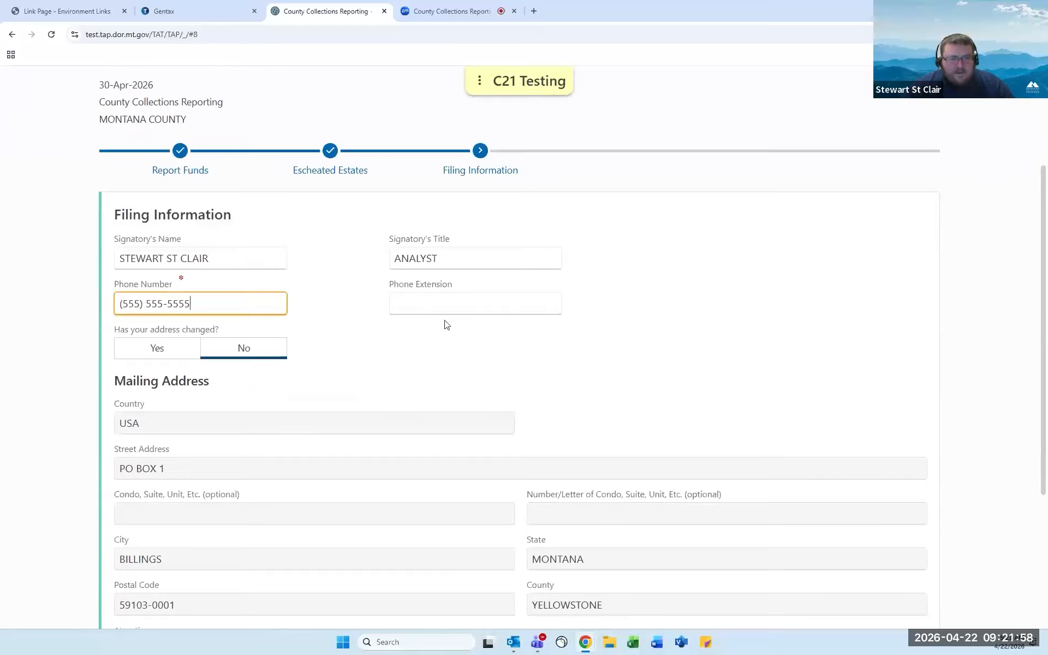
scroll(330, 305, down, 2)
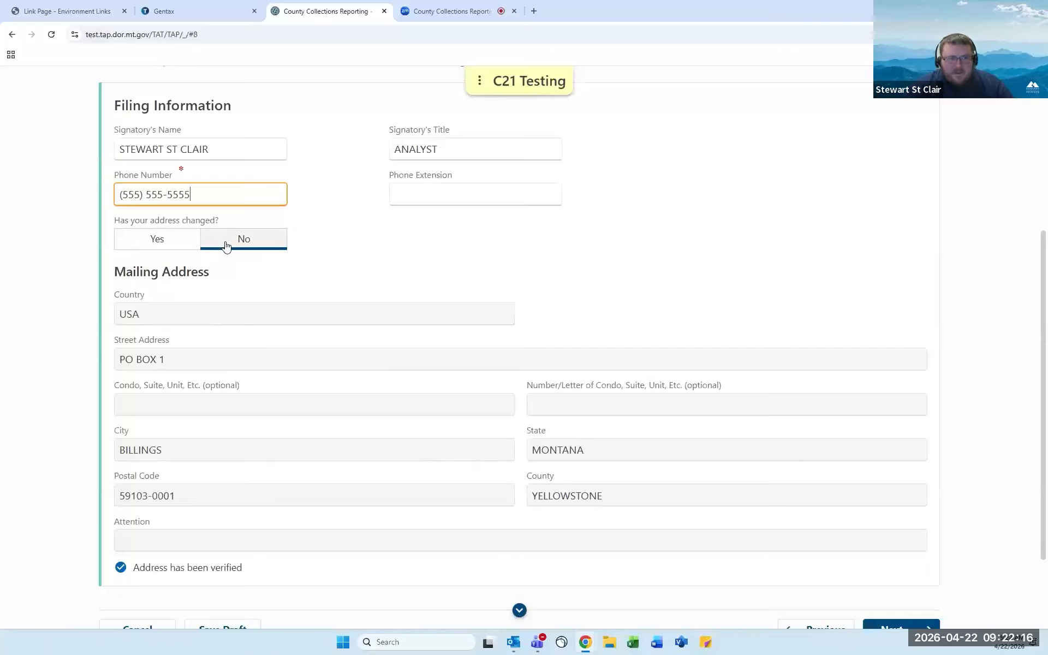
scroll(796, 345, down, 1)
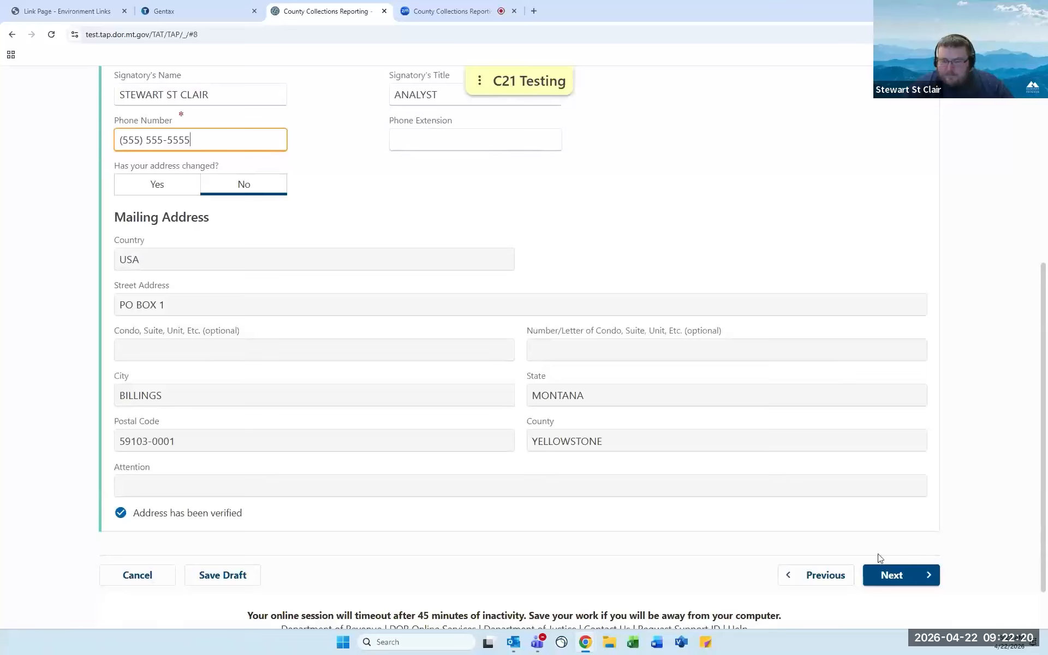
Choose Bank Account as the payment option and continue to the bank payment details.
click(880, 573)
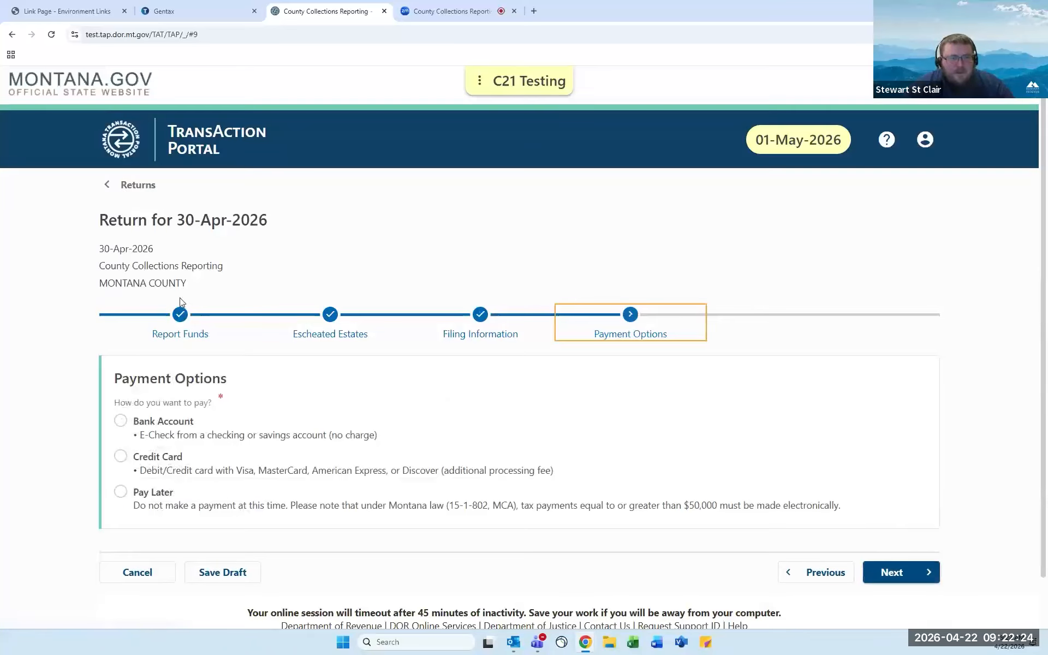
scroll(168, 299, down, 1)
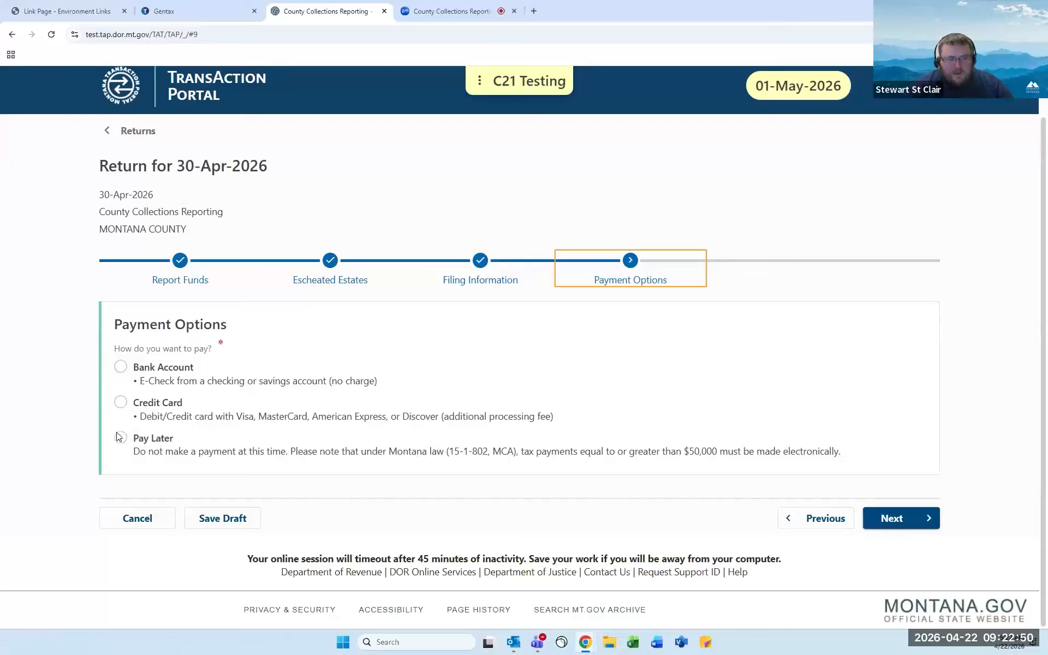
click(121, 367)
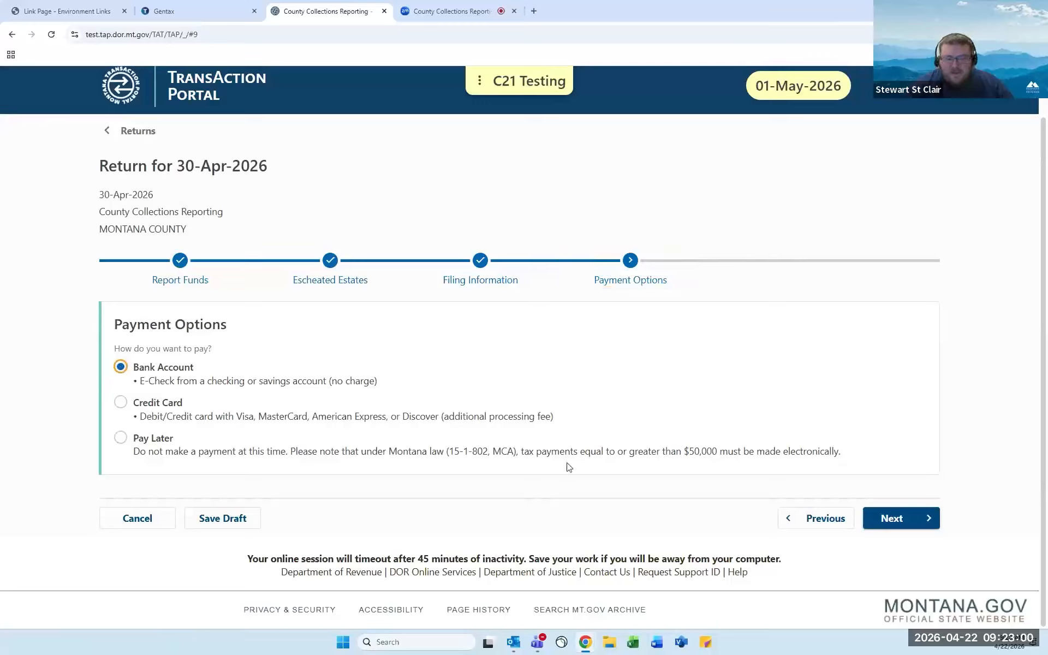
click(900, 521)
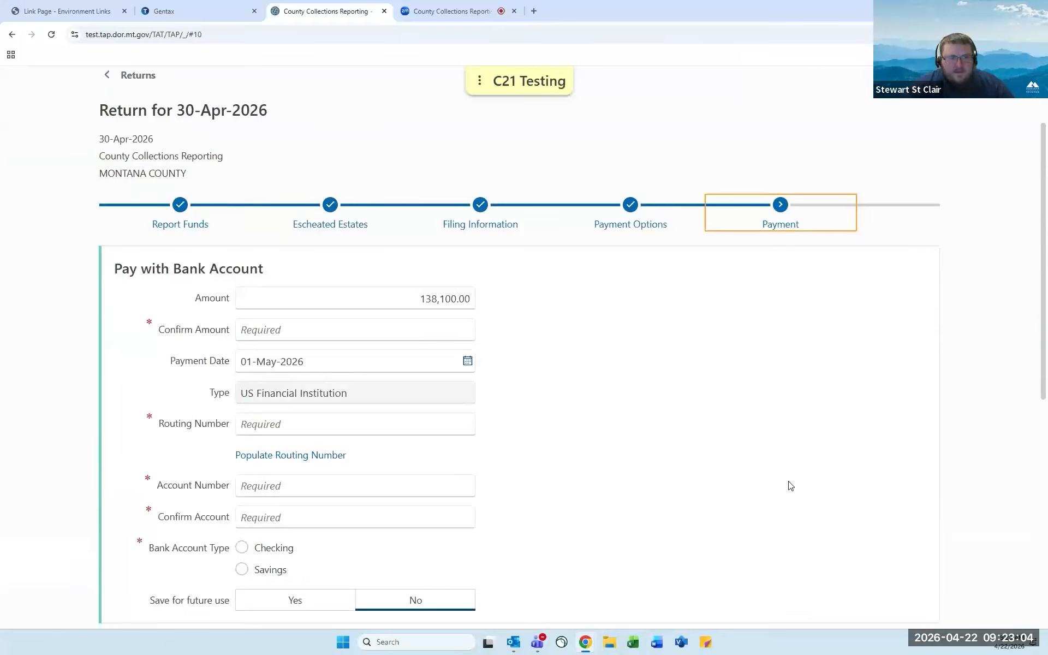
Confirm the payment amount as 138,100.00, keeping the payment date at 01-May-2026.
scroll(790, 475, down, 1)
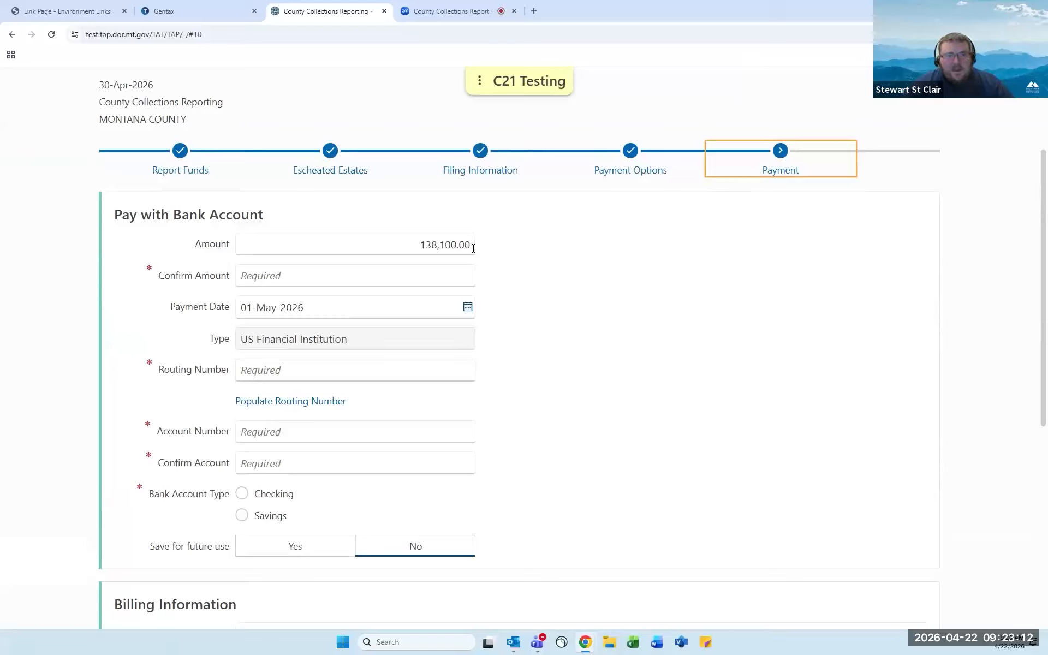
click(441, 269)
text(138100)
click(524, 271)
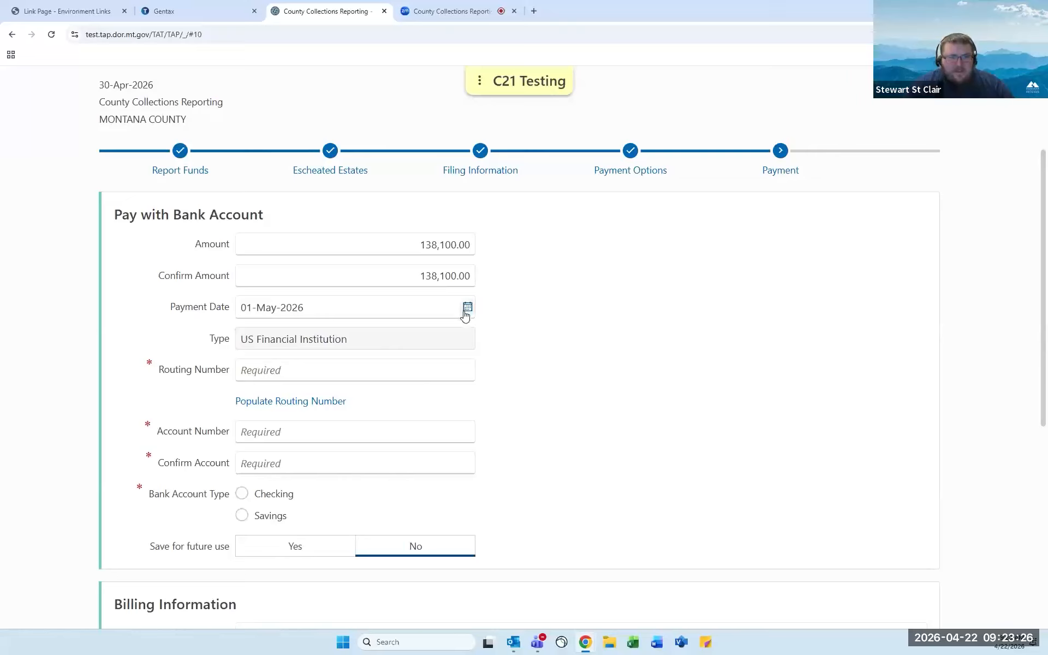
click(467, 309)
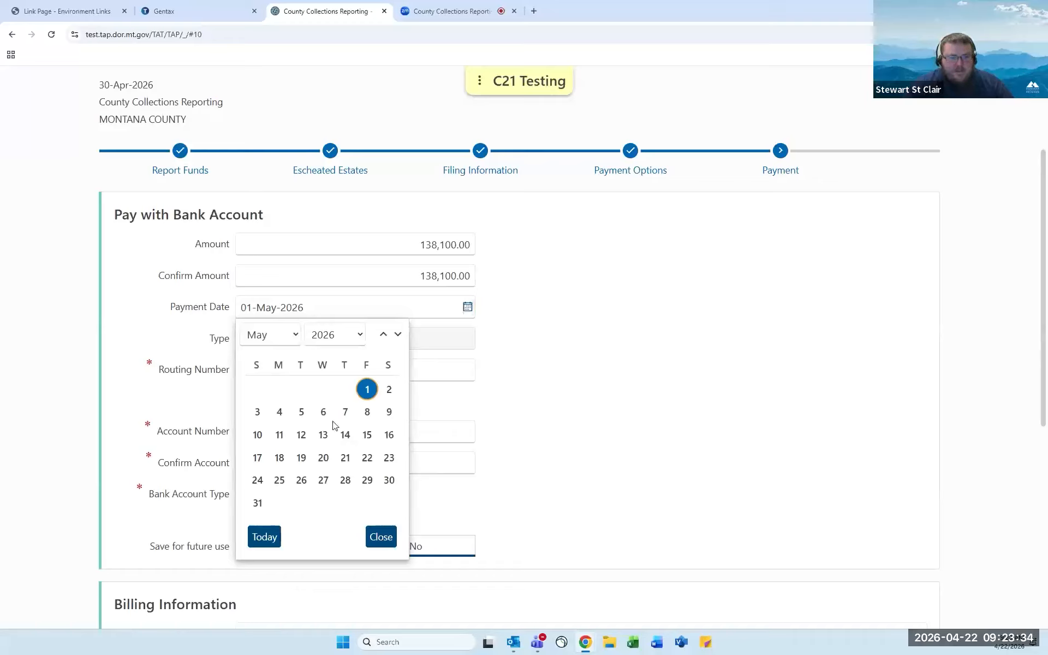
click(583, 309)
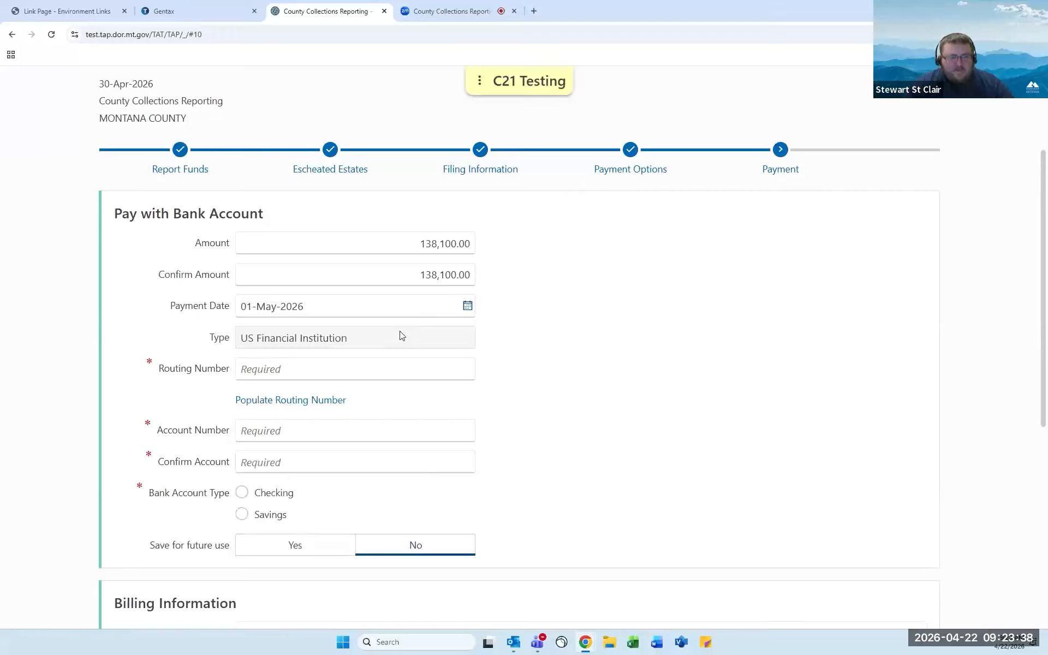
scroll(405, 324, down, 1)
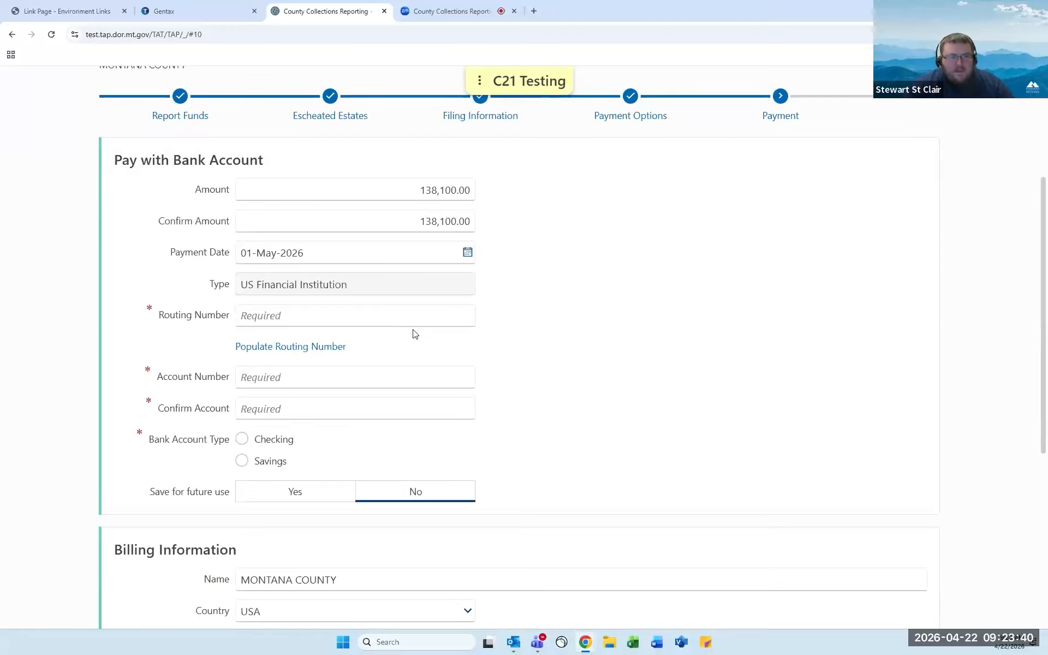
Auto-populate the routing number and enter the bank account number in both account fields.
click(301, 316)
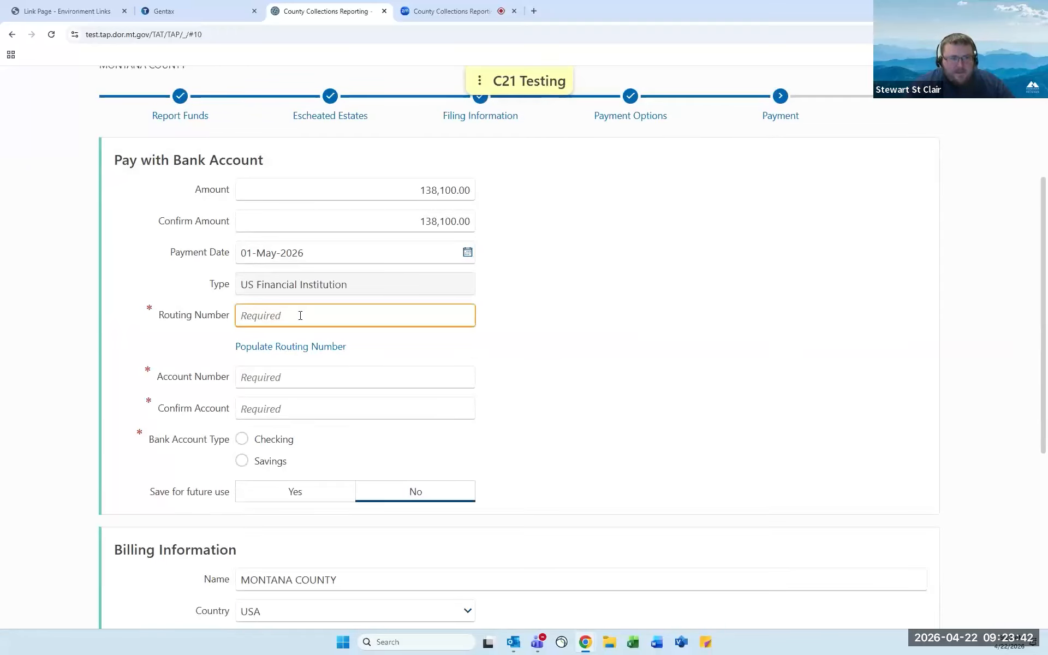
click(321, 343)
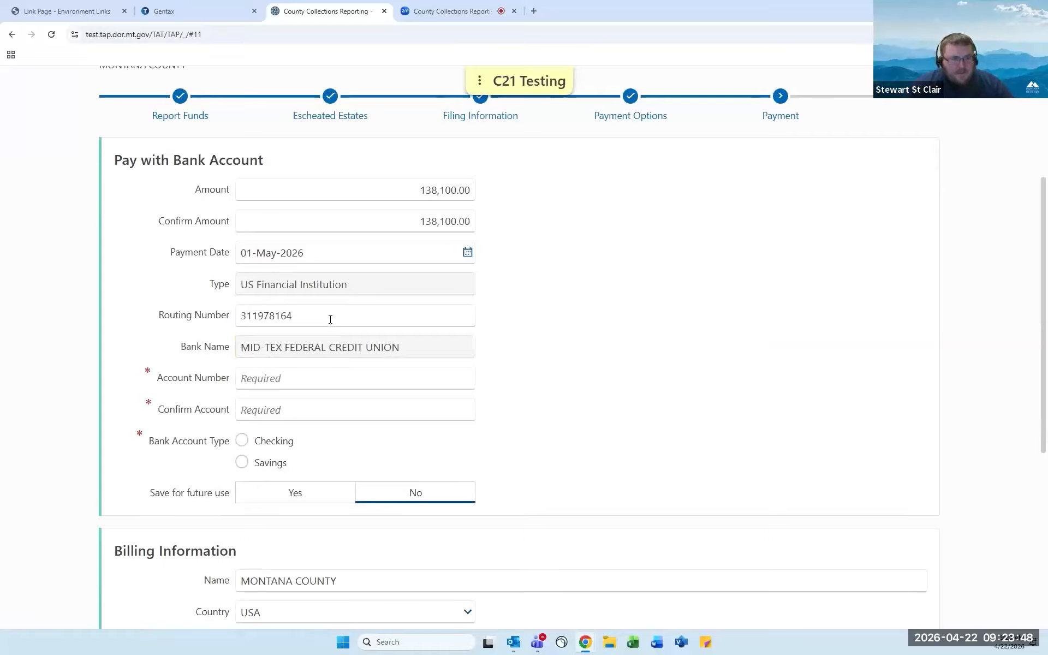
double_click(330, 319)
click(329, 320)
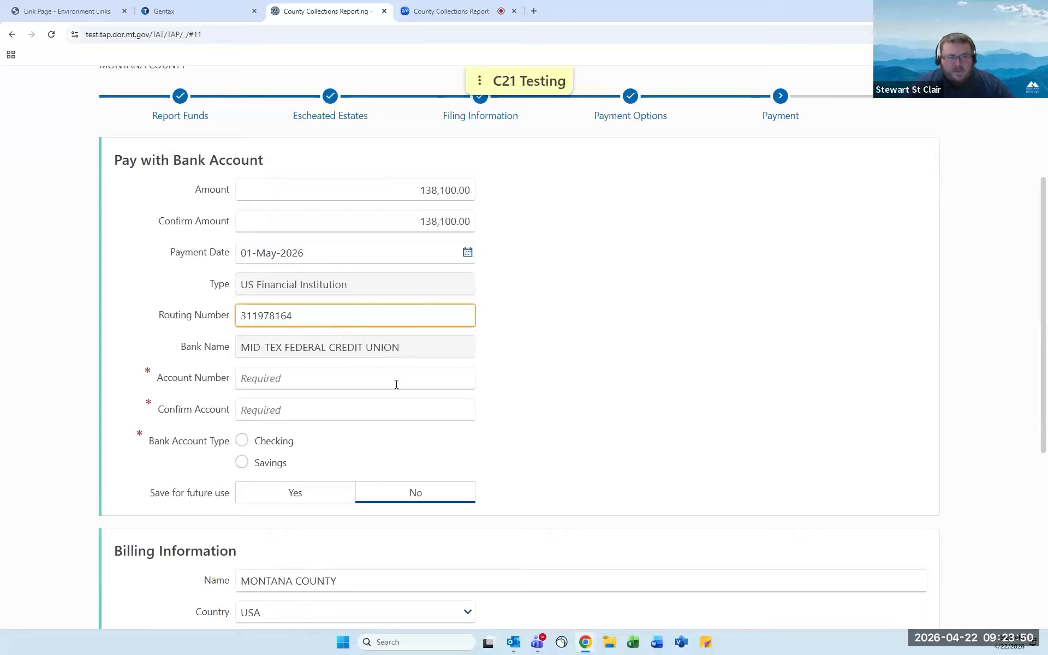
click(350, 381)
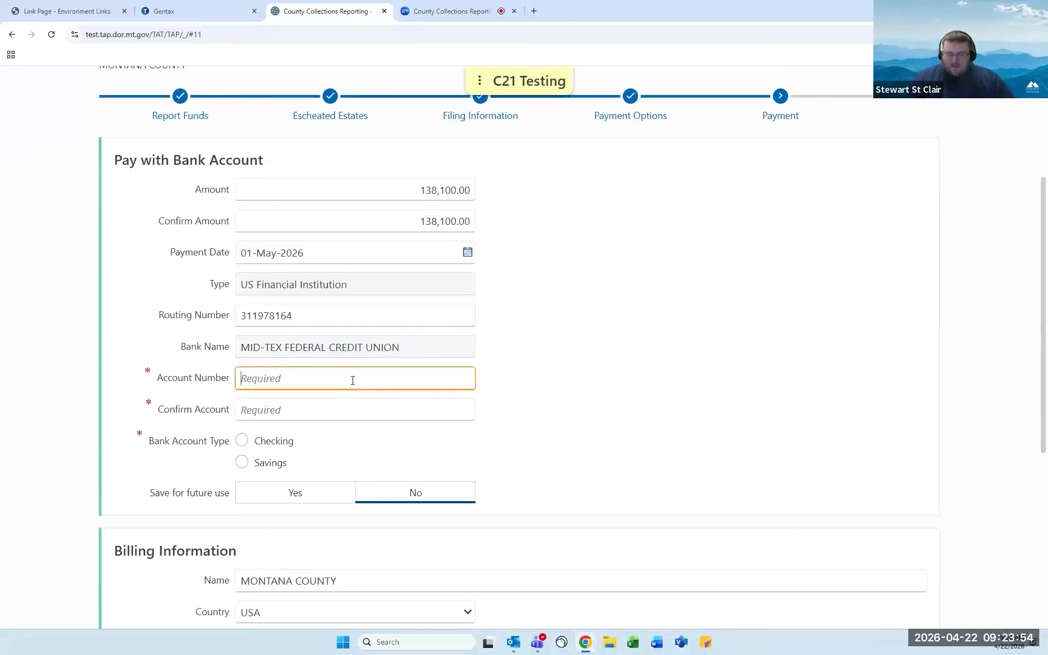
text(123456)
key(Tab)
text(123456)
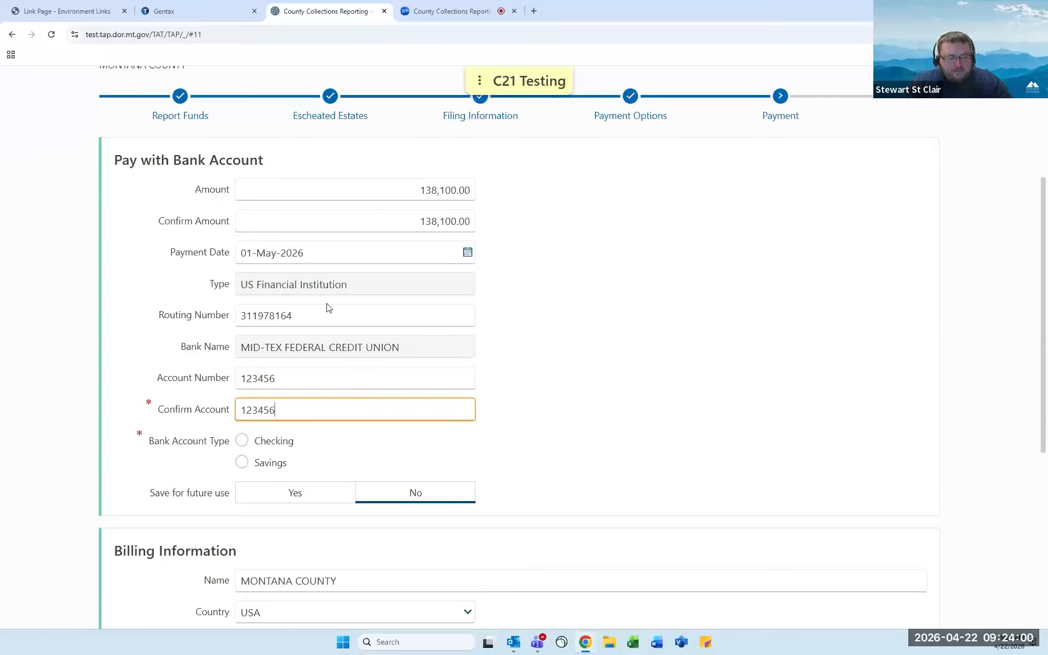
Choose Checking as the account type and leave Save for future use set to No.
click(243, 441)
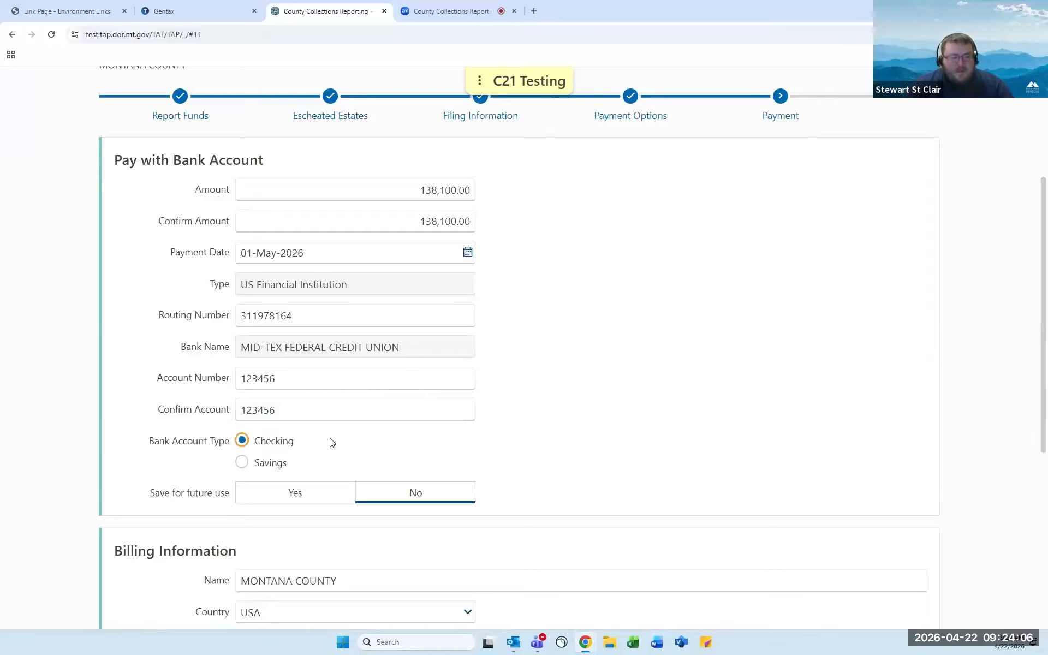
scroll(376, 440, down, 2)
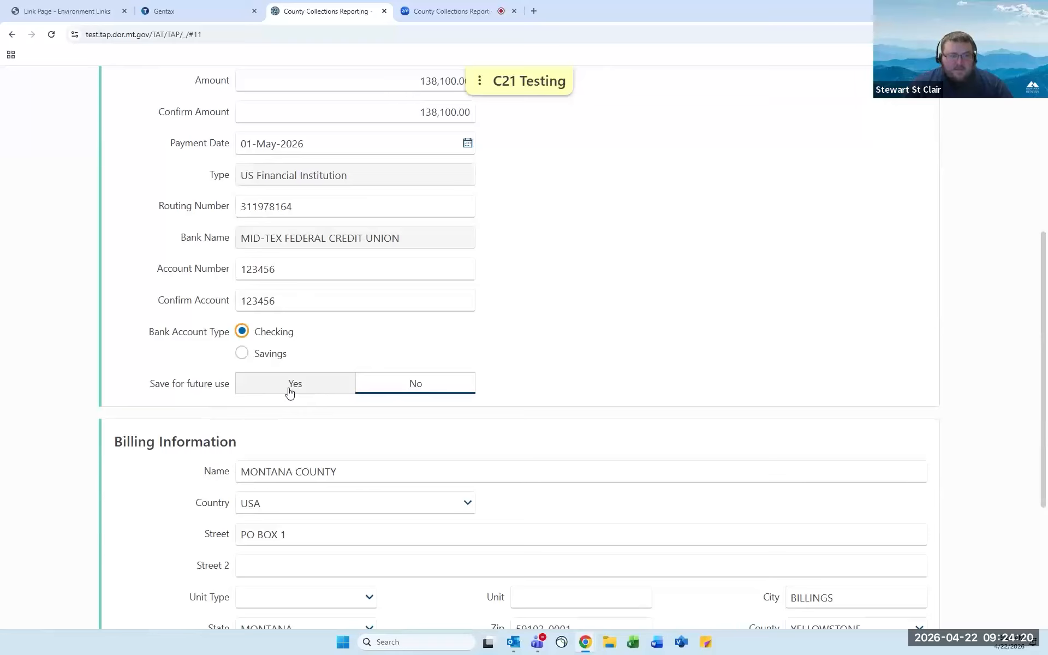
click(290, 391)
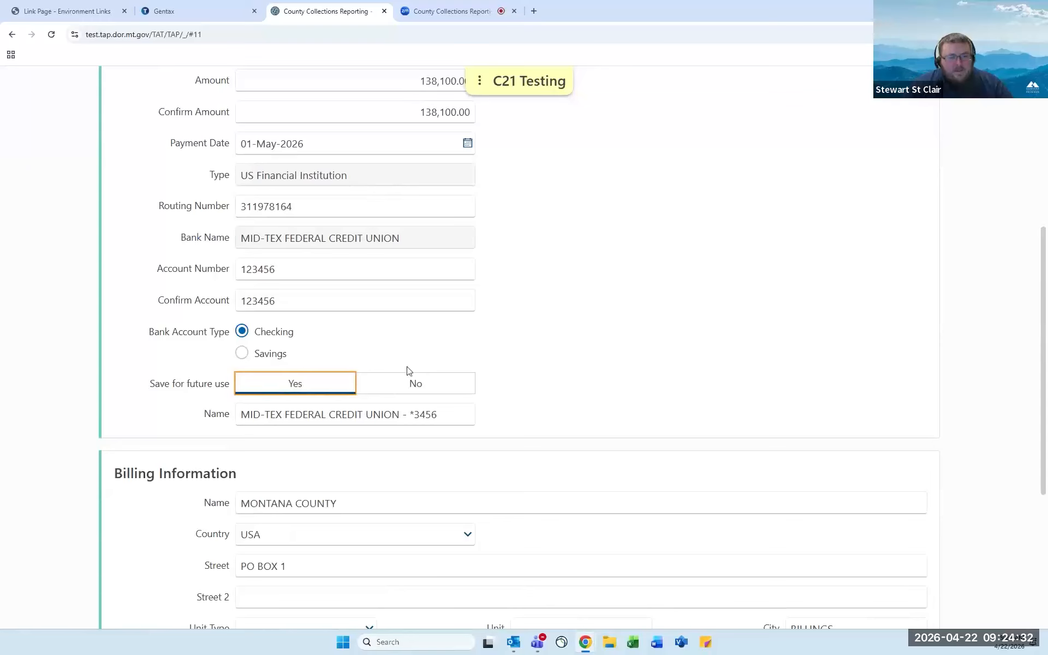
click(416, 385)
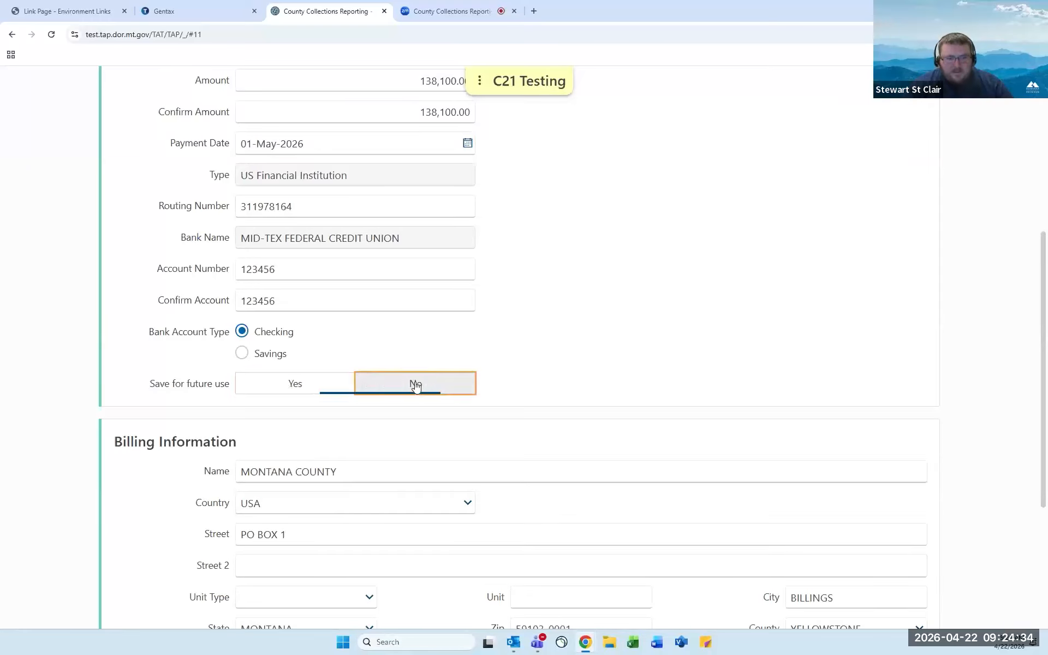
scroll(552, 377, down, 4)
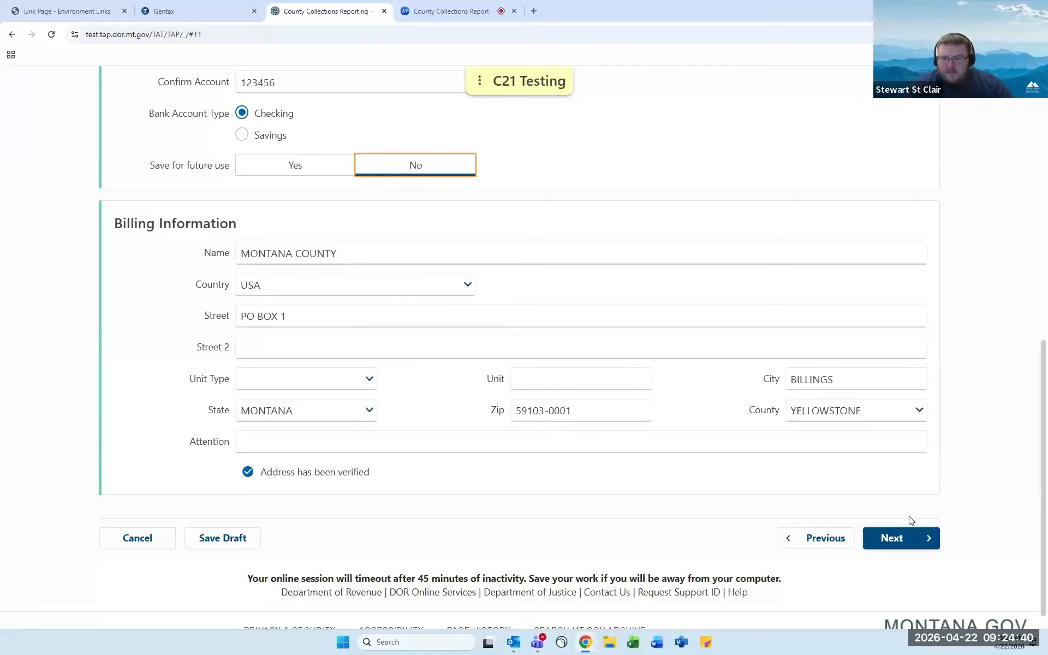
Advance the return to the Confirm Submission step.
click(911, 538)
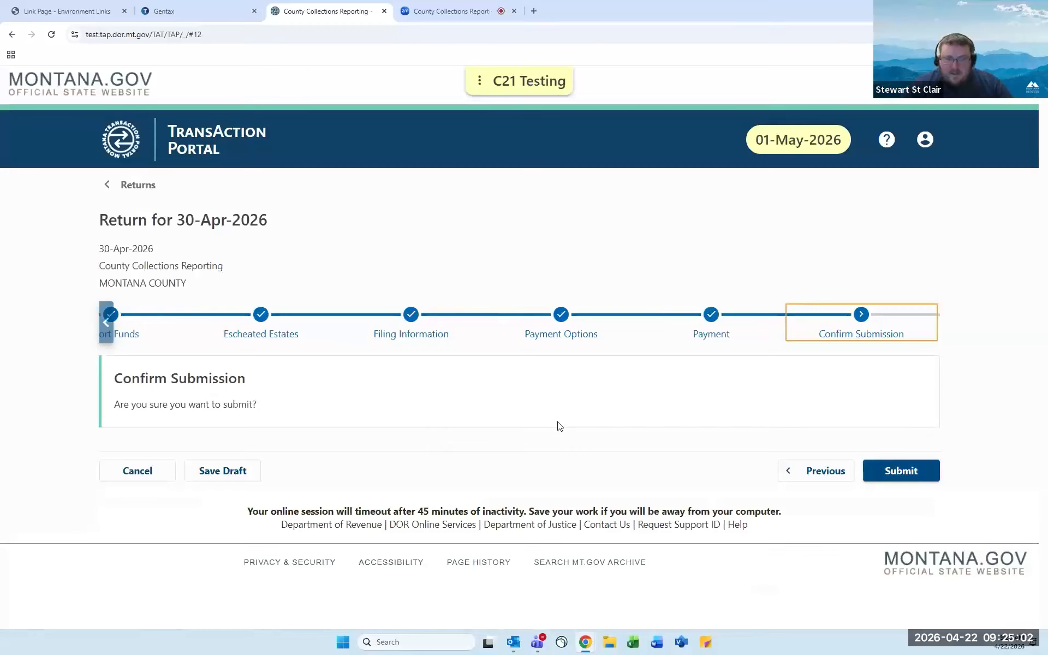
Switch the payment option to Credit Card, showing a 3,462.50 fee and 141,562.50 total.
click(560, 330)
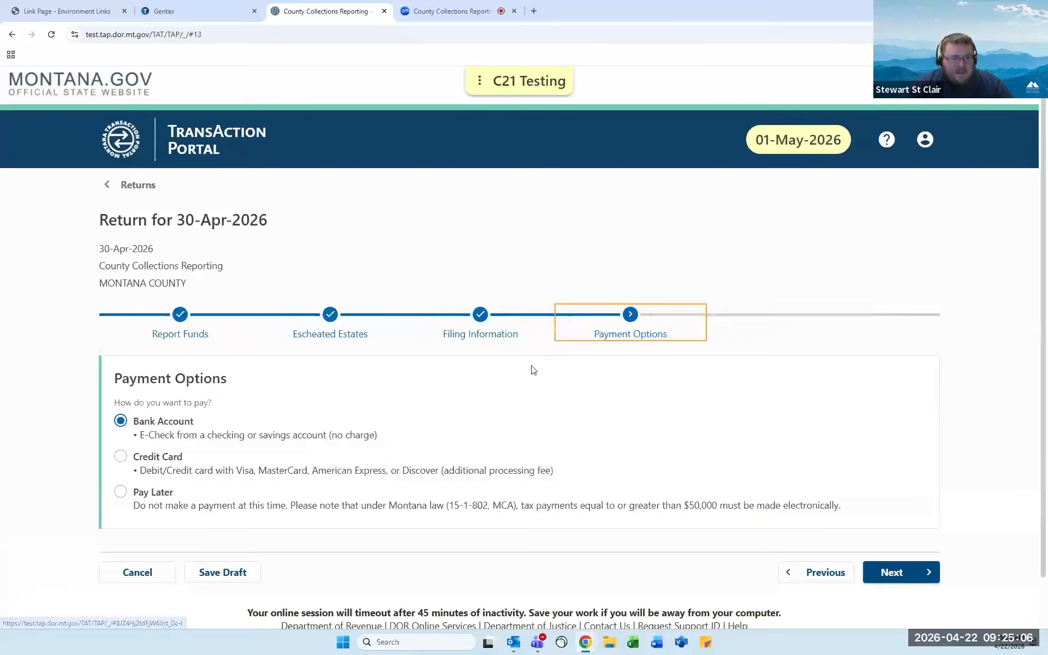
scroll(284, 368, down, 1)
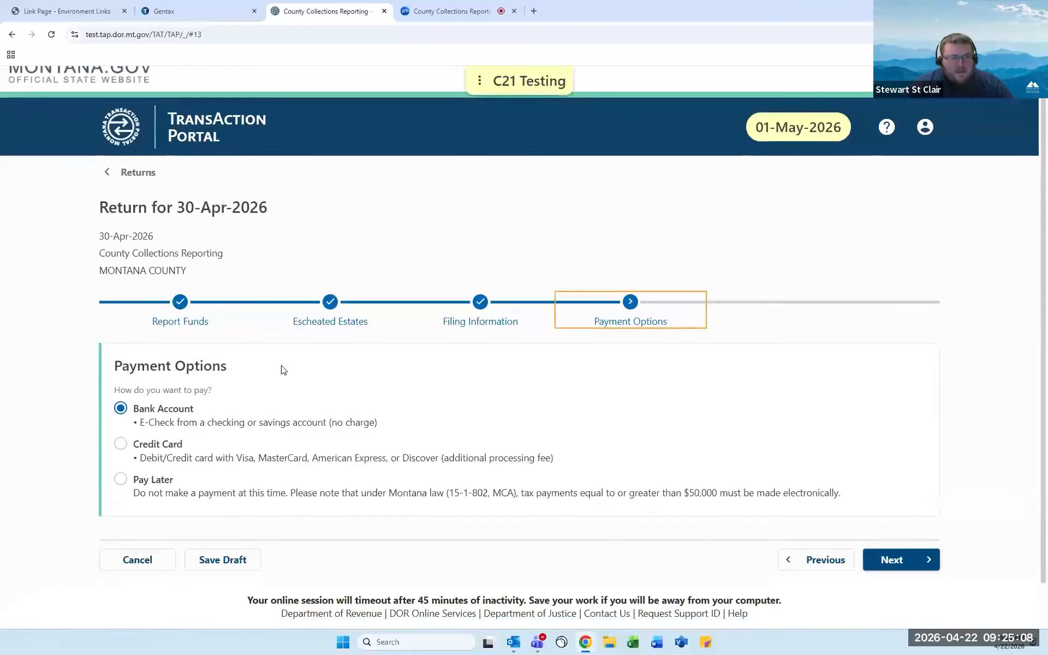
click(130, 405)
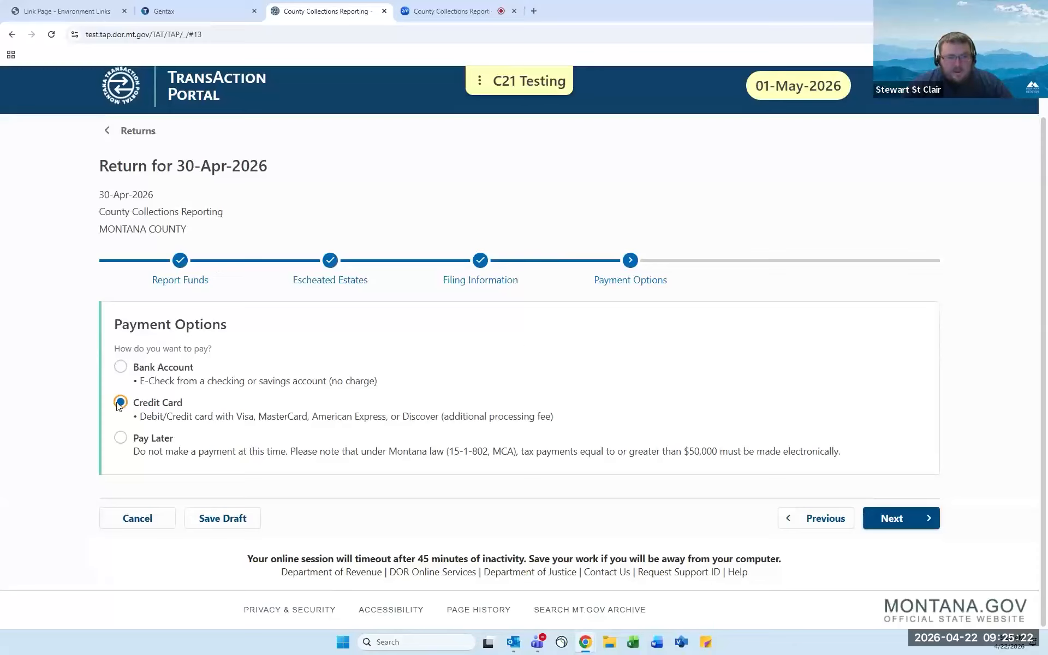
click(892, 514)
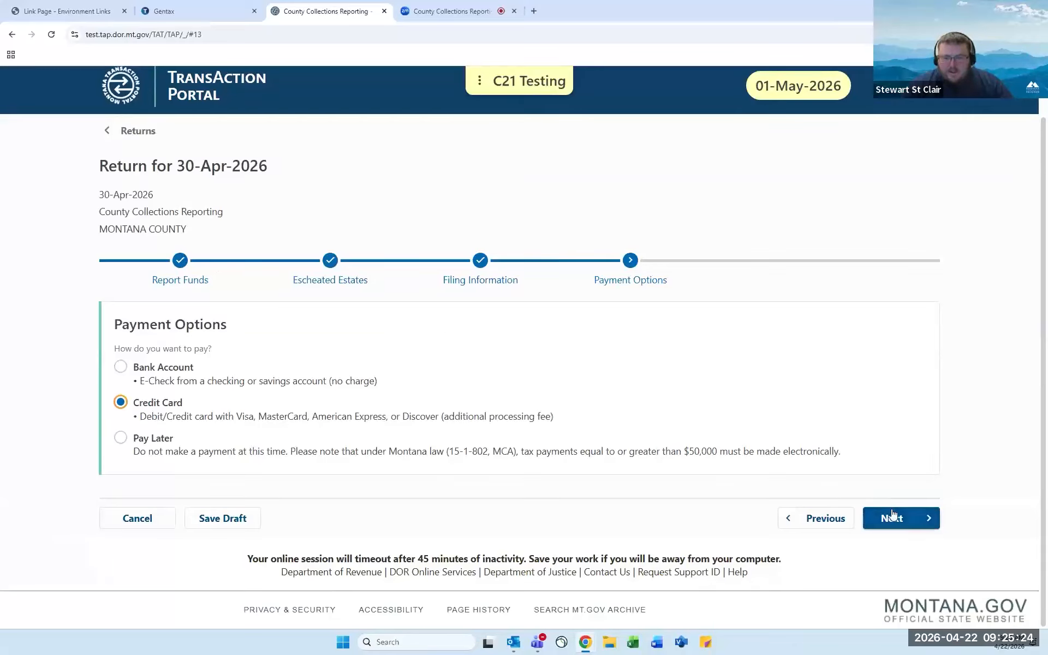
scroll(488, 402, down, 1)
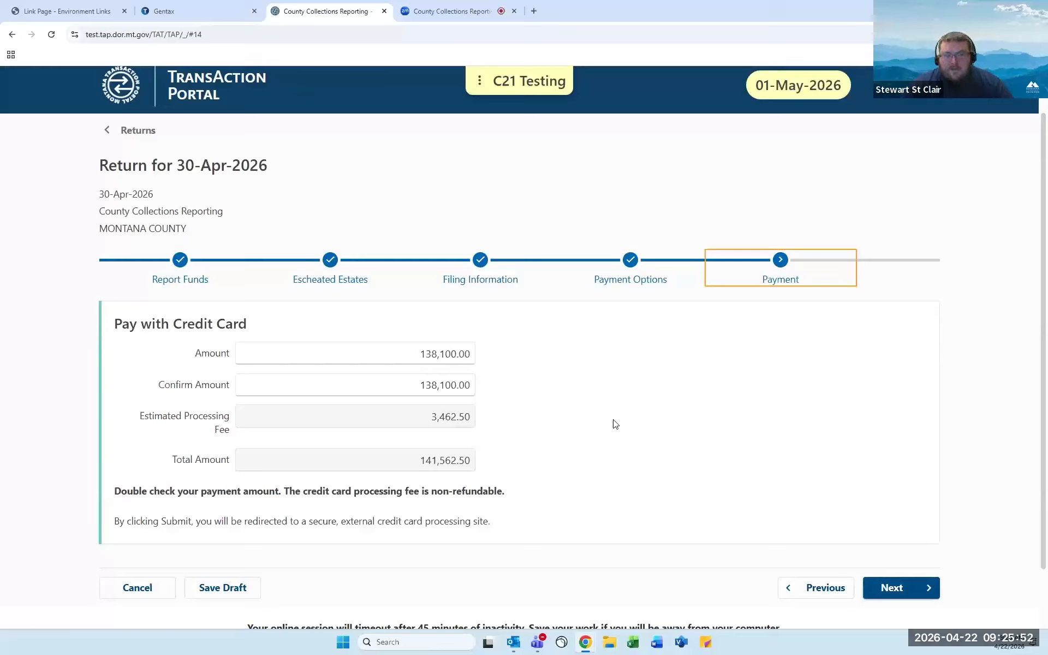
Change the 30-Apr-2026 payment option to Pay Later and continue to Confirm Submission.
click(627, 272)
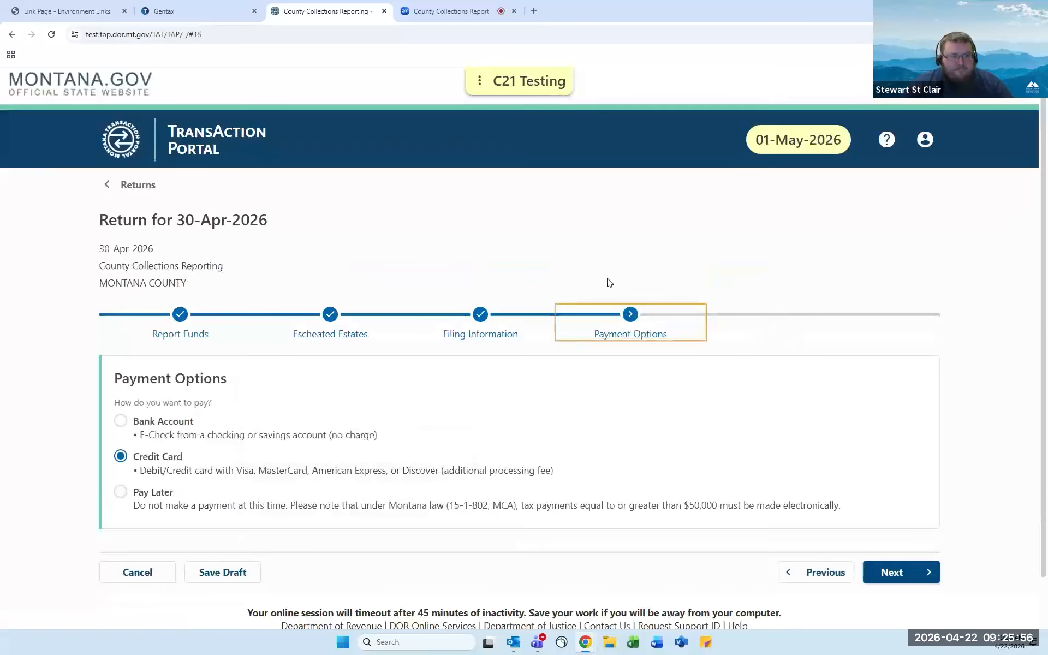
scroll(246, 371, down, 1)
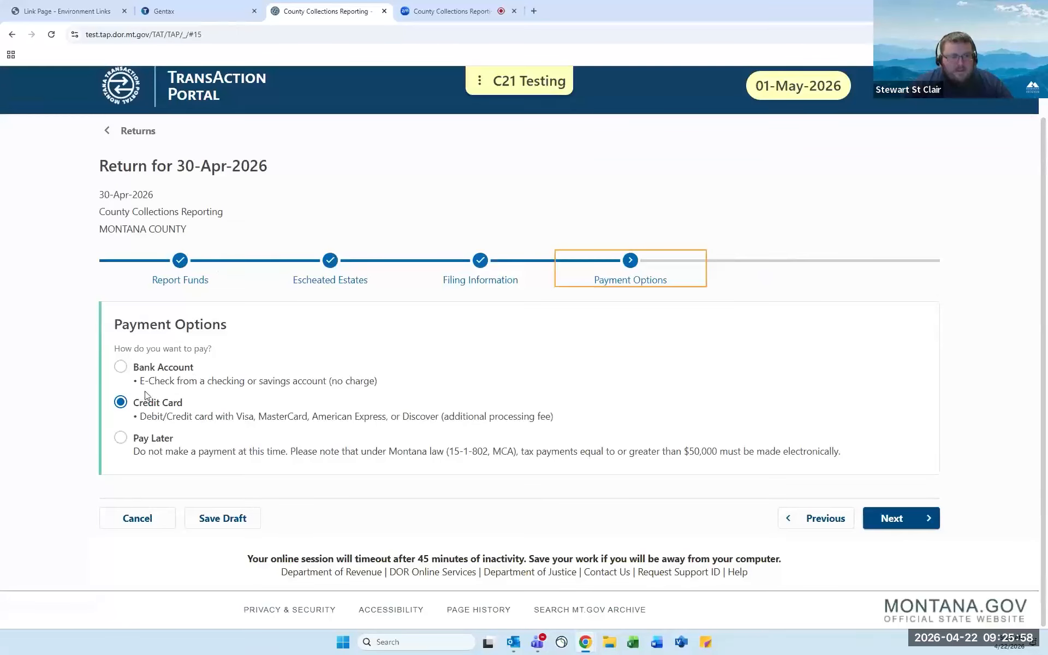
click(120, 438)
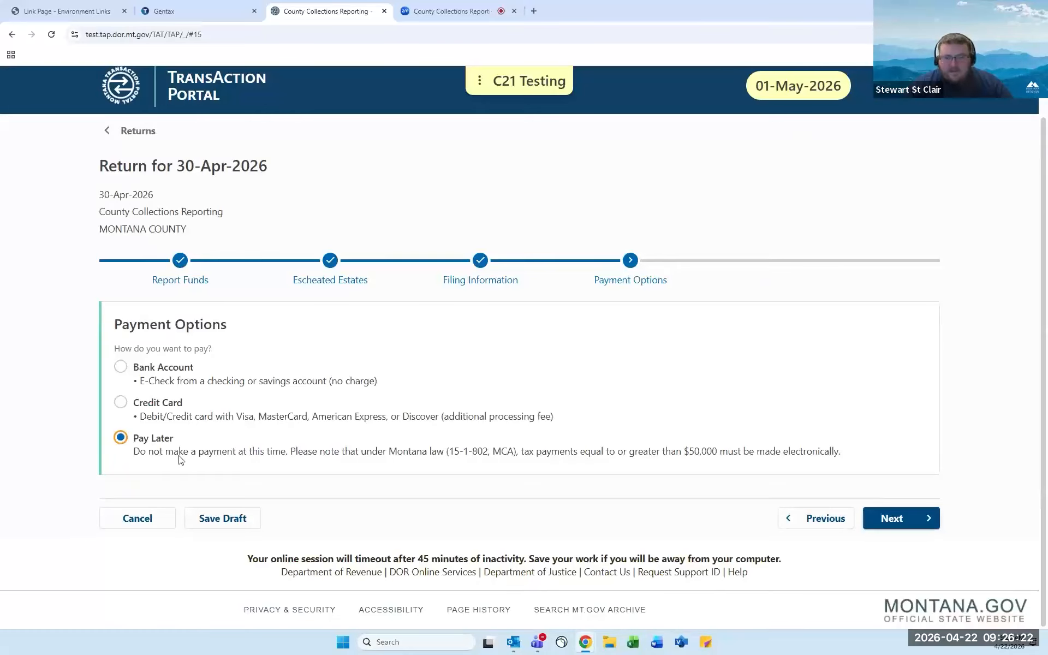
click(923, 528)
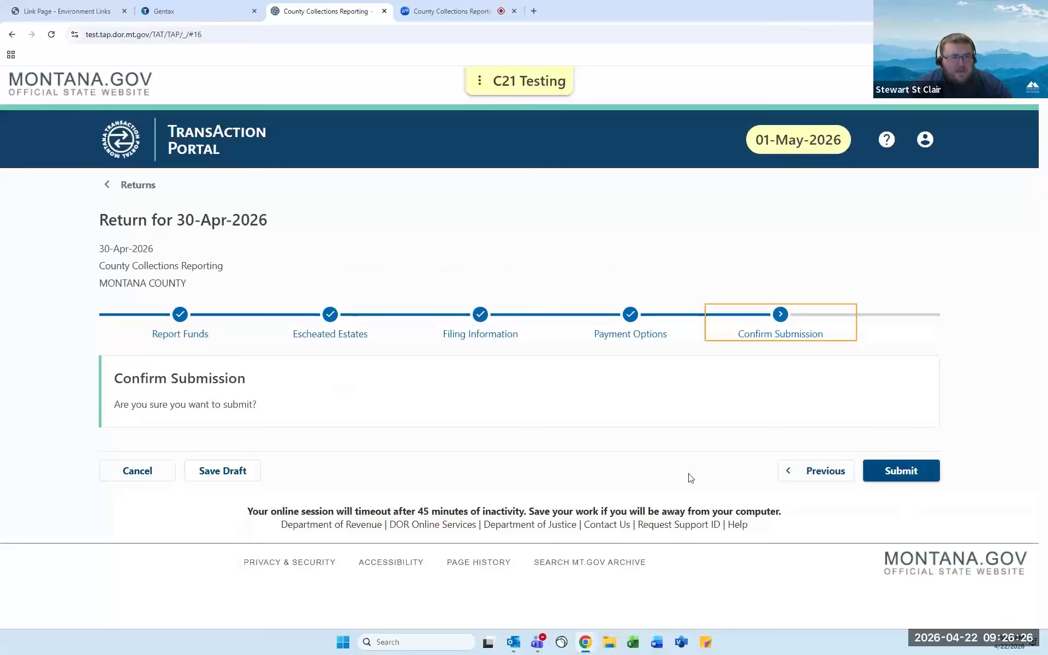
Submit the 30-Apr-2026 return and open the Fedwire notification email template.
click(931, 476)
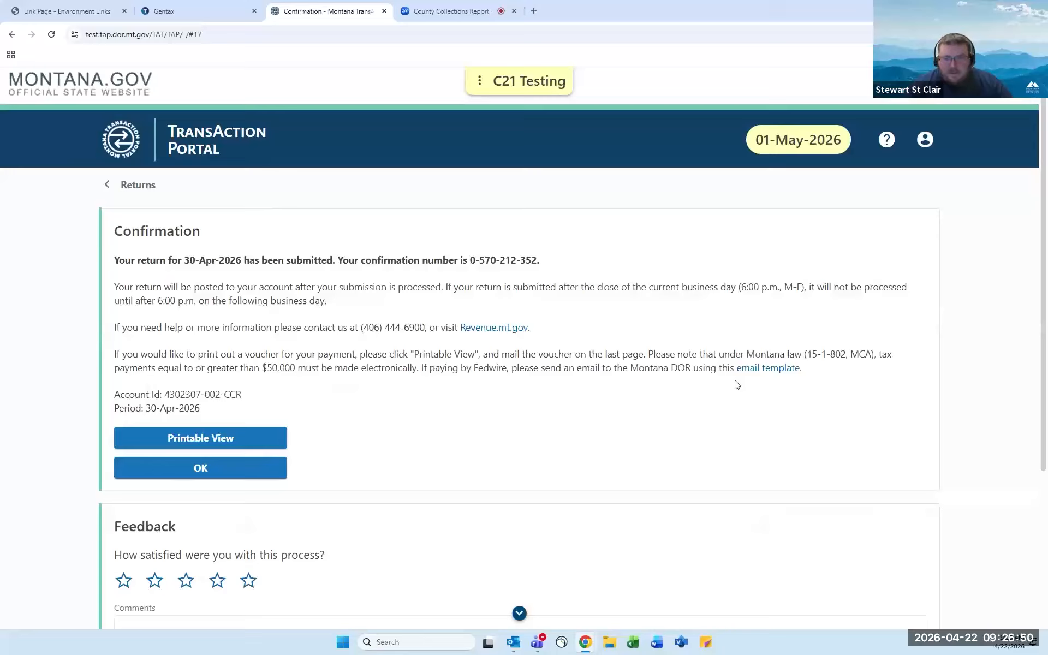
click(777, 371)
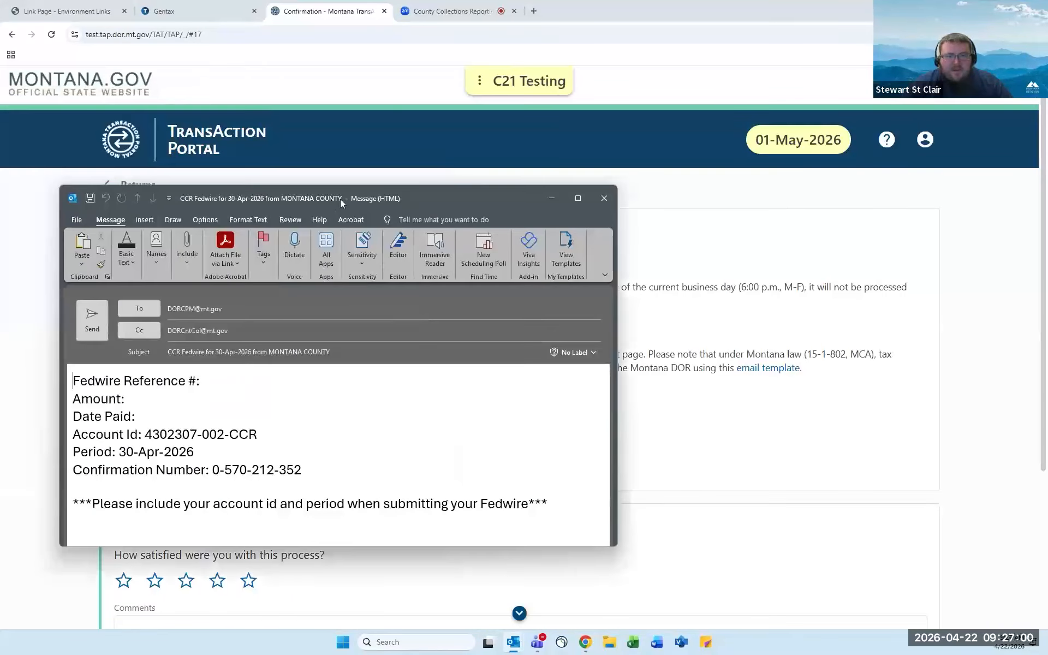
Maximize the Fedwire email draft, then close it without saving changes.
click(583, 199)
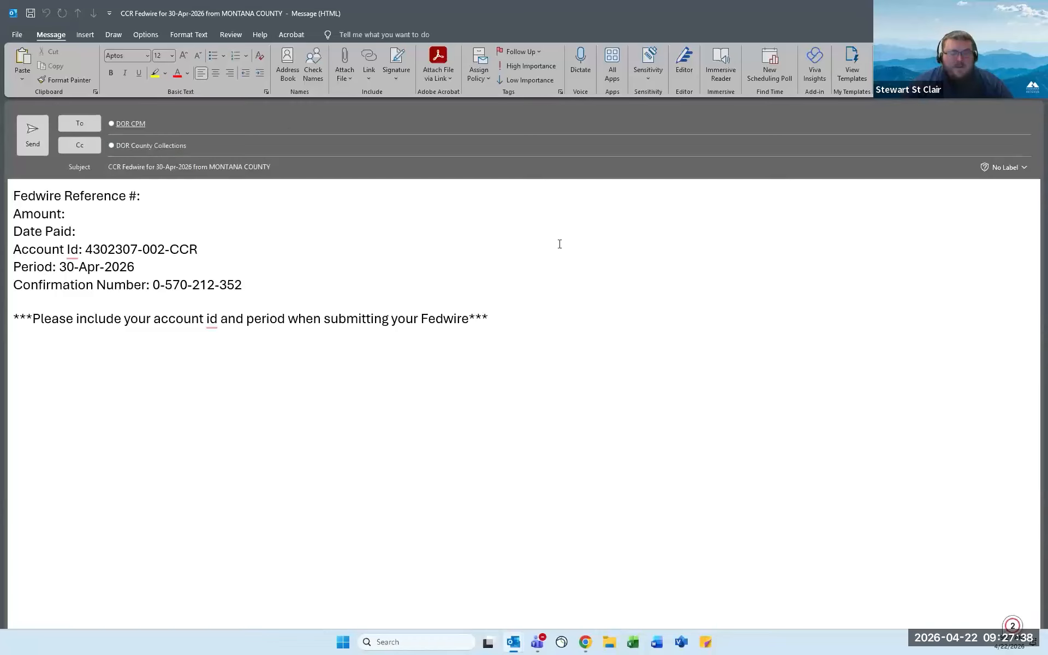
key(Escape)
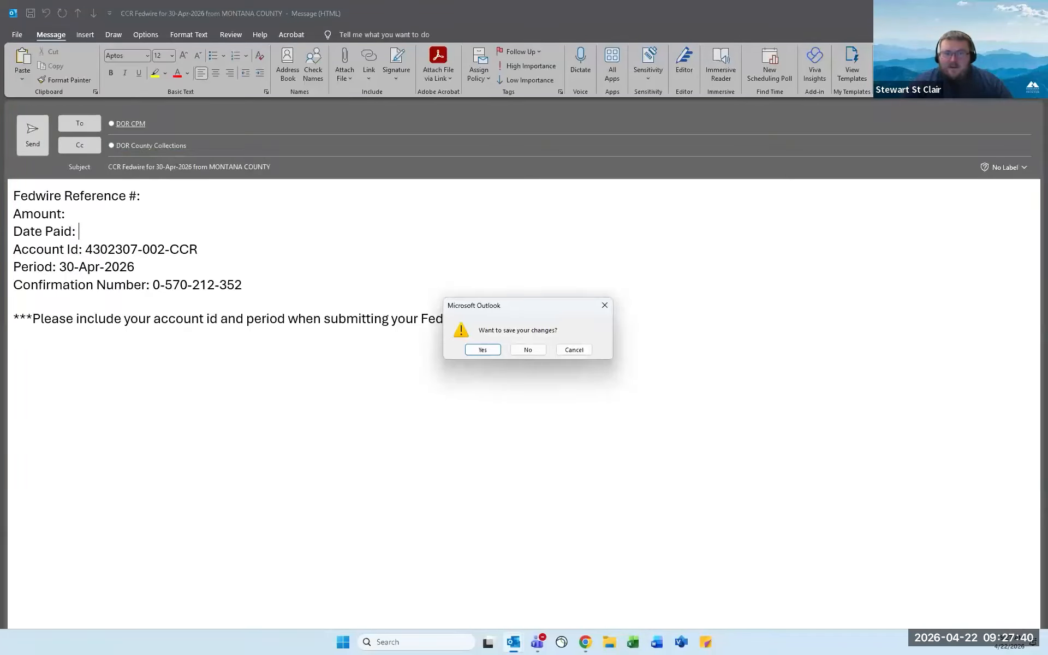
click(526, 348)
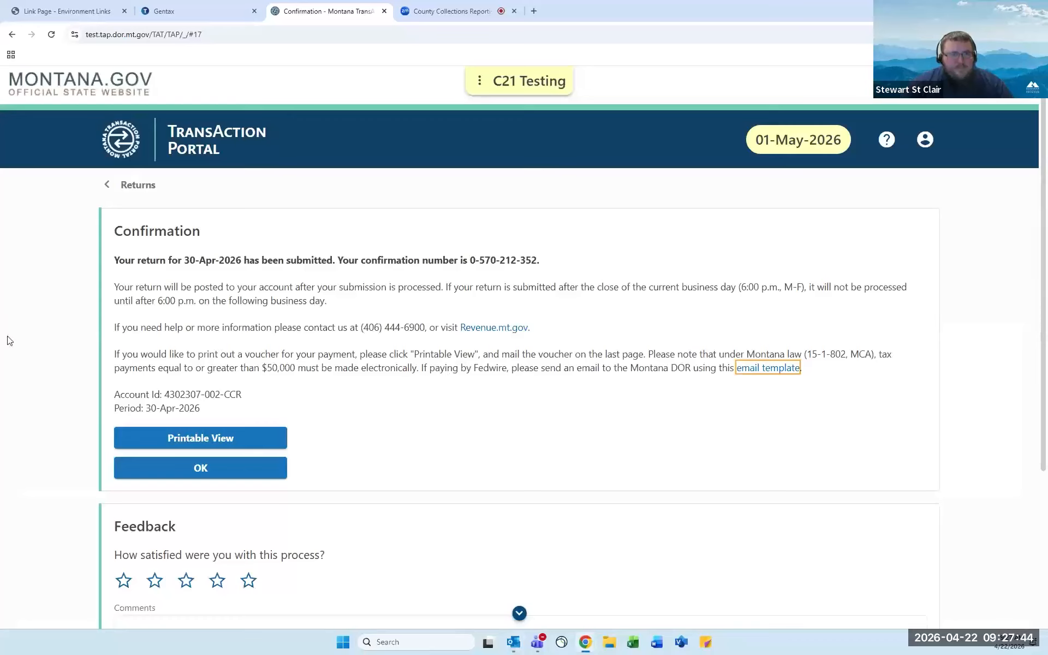
Open the Printable View copy of the submitted 30-Apr-2026 return.
scroll(11, 341, down, 1)
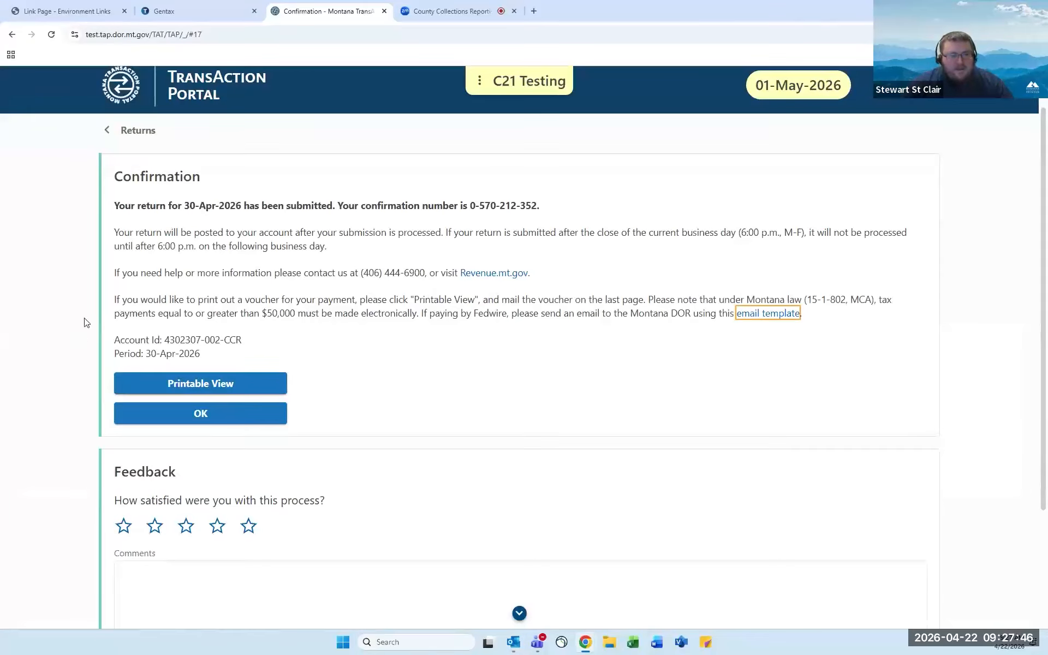
click(145, 383)
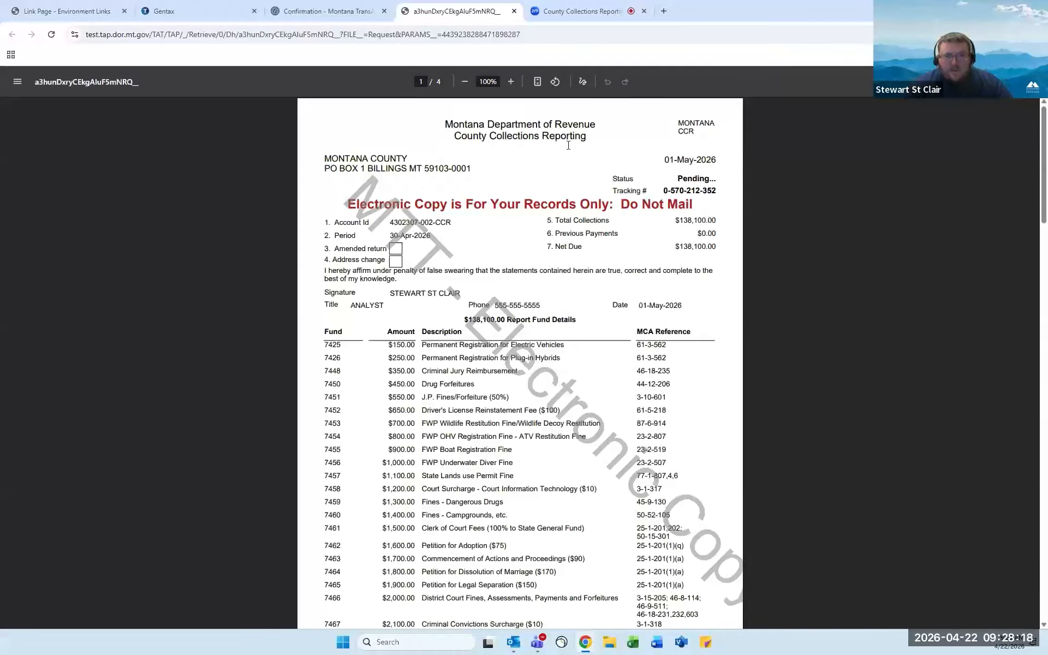
scroll(664, 246, down, 2)
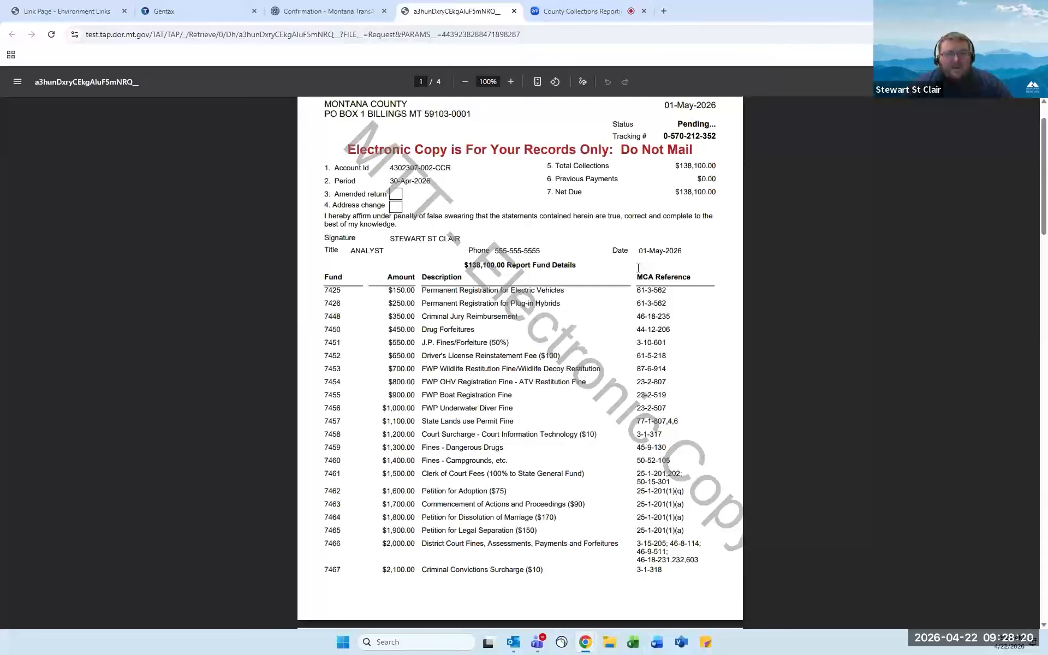
scroll(641, 263, up, 2)
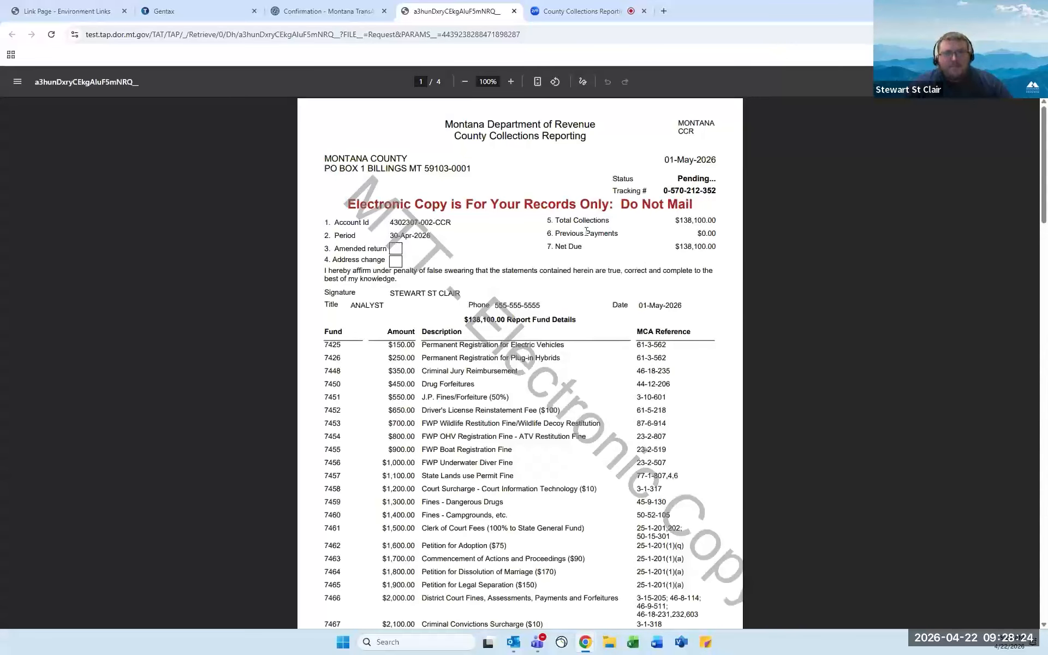
Close the printable copy tab and return to the 30-Apr-2026 confirmation, visiting the Comments box.
click(514, 12)
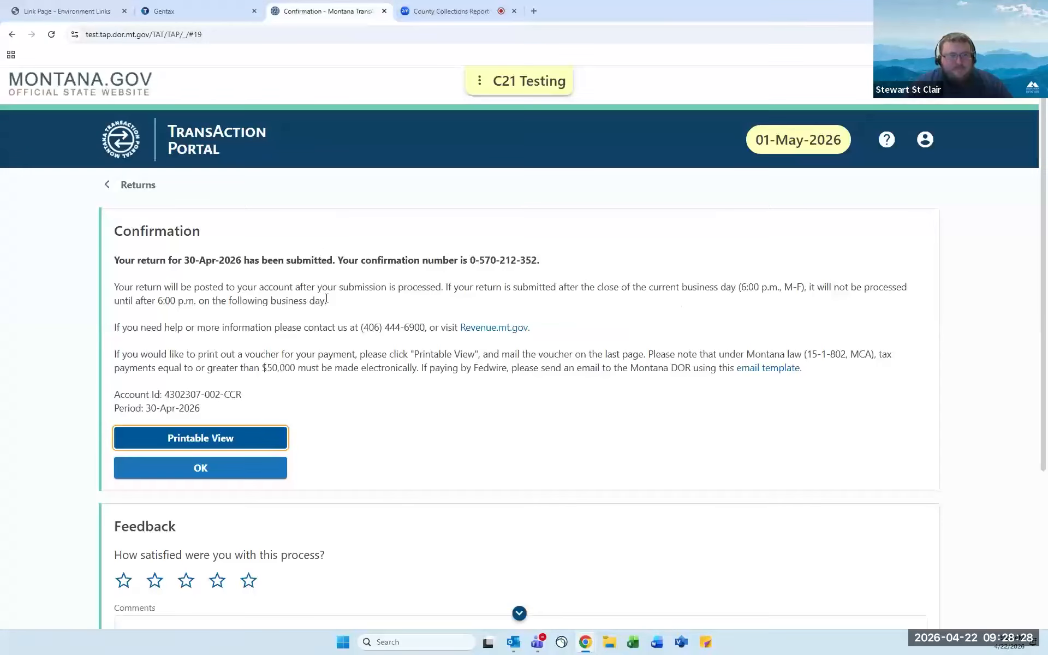
scroll(327, 299, down, 1)
scroll(330, 299, down, 1)
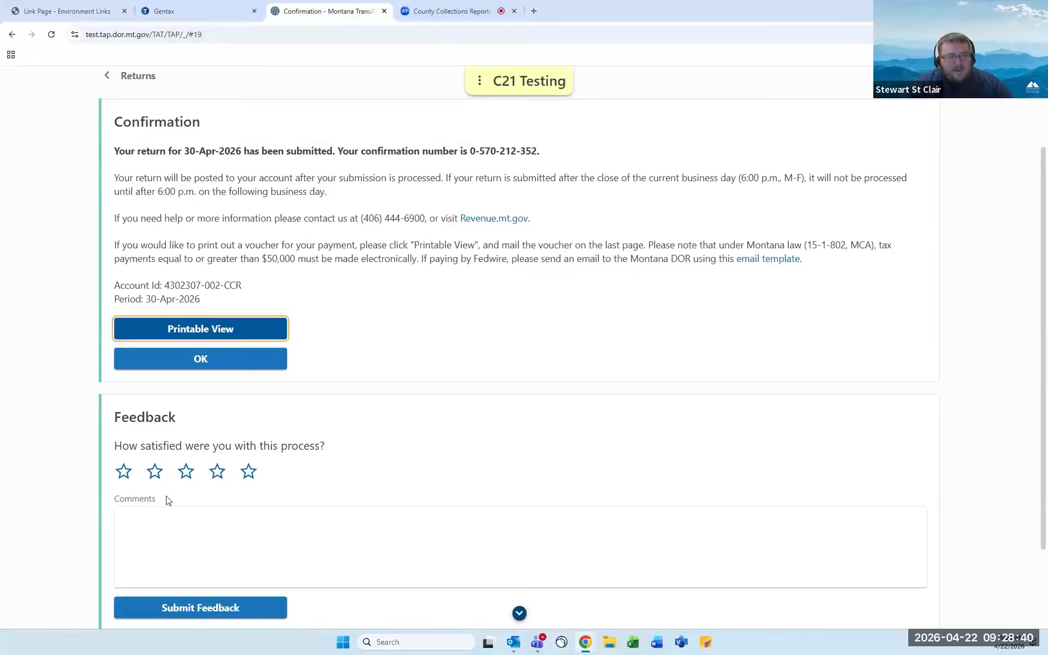
click(160, 519)
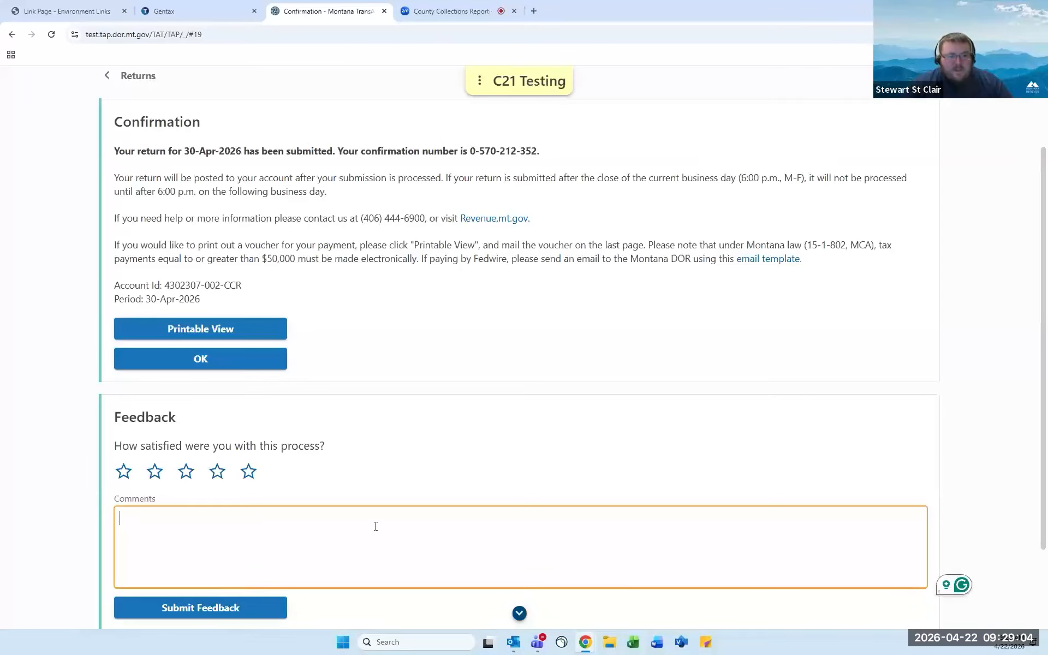
scroll(385, 511, up, 2)
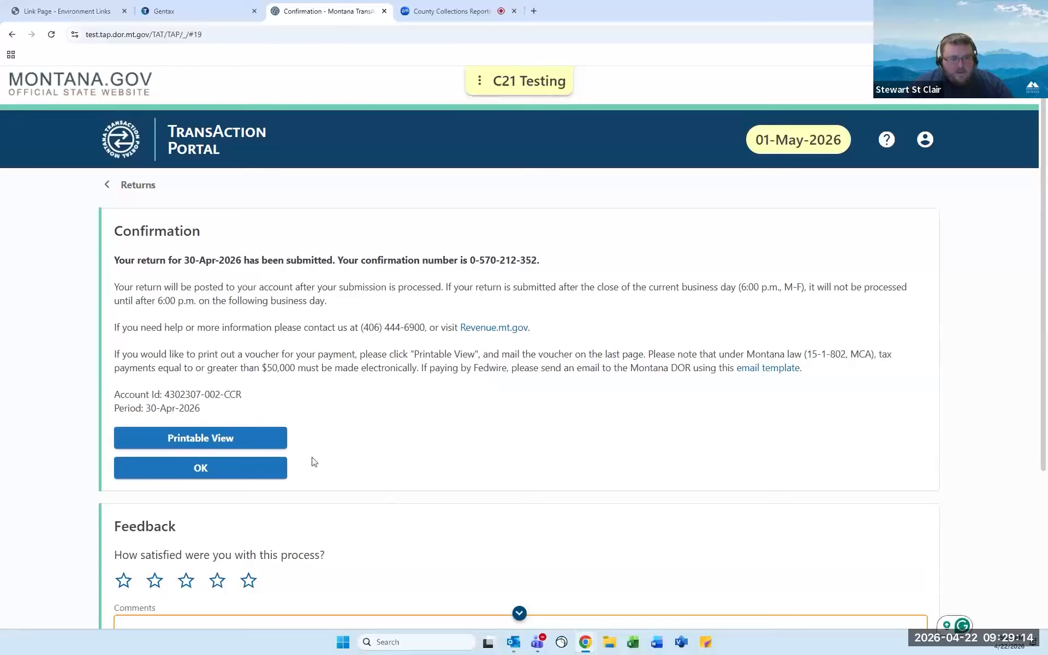
Confirm with OK to return to the Returns list showing 30-Apr-2026 as Pending.
click(254, 468)
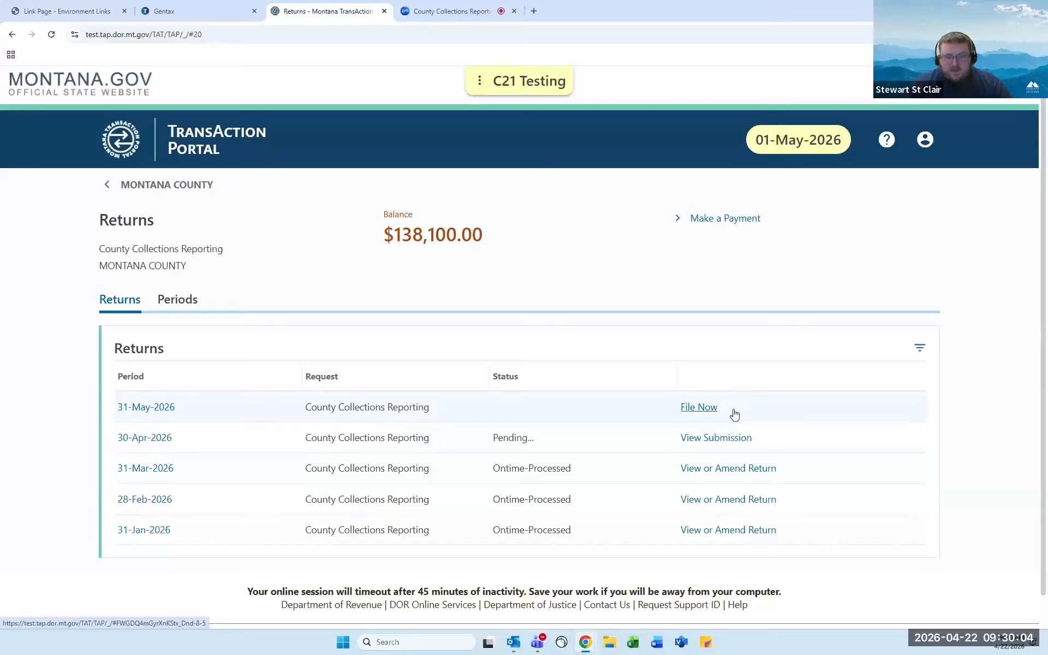
File the 31-May-2026 return by importing CCR_TXT_Webinar_Example.txt, giving a 138,100.00 total.
click(704, 409)
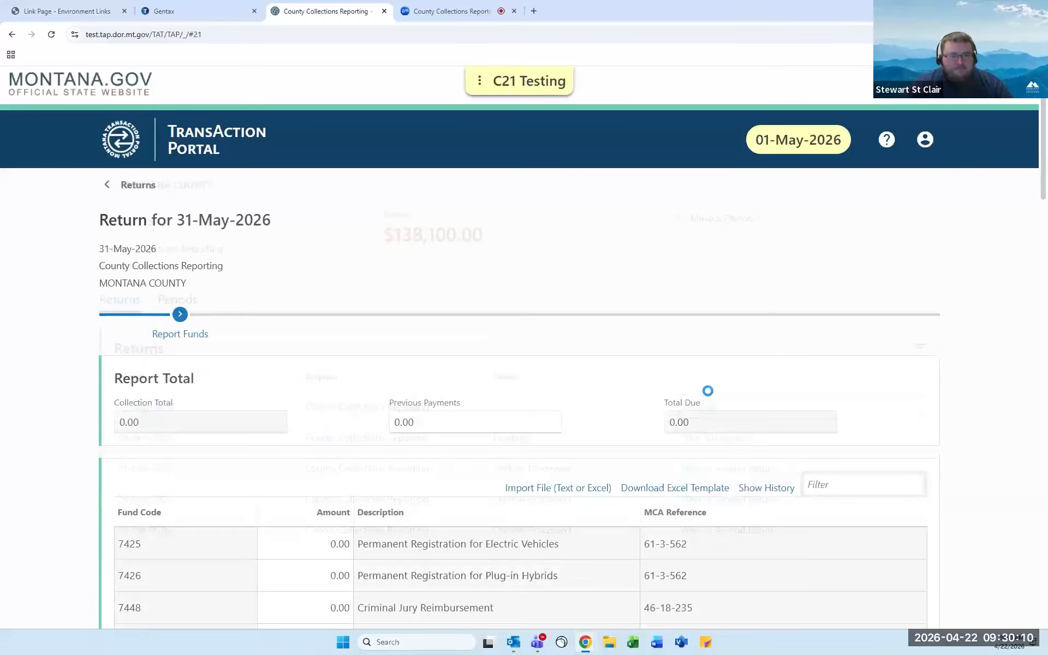
scroll(607, 389, down, 1)
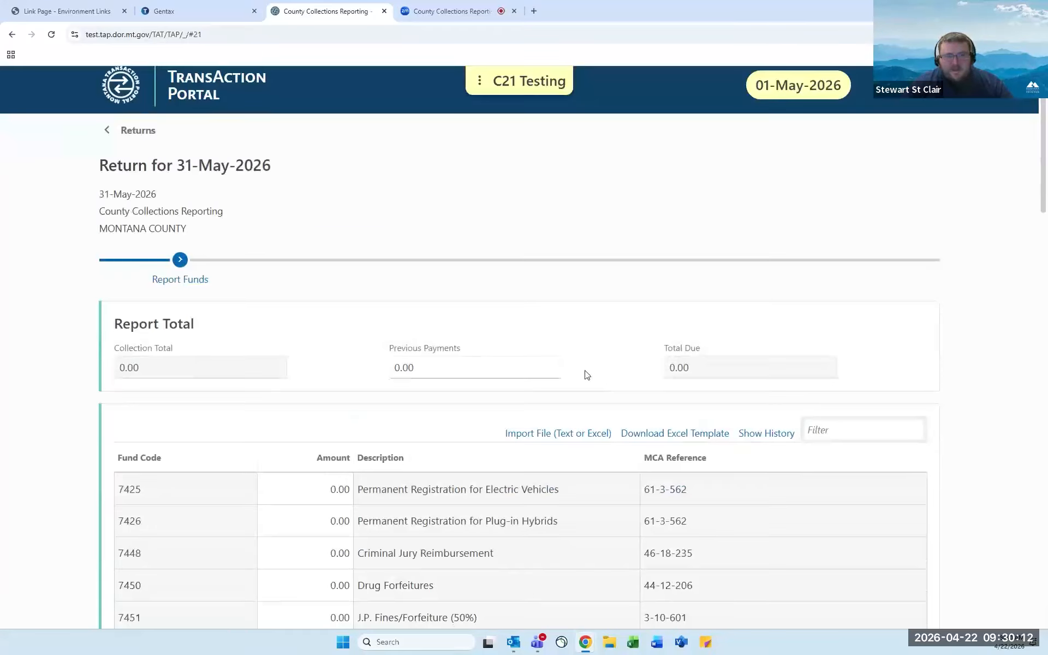
scroll(581, 376, down, 1)
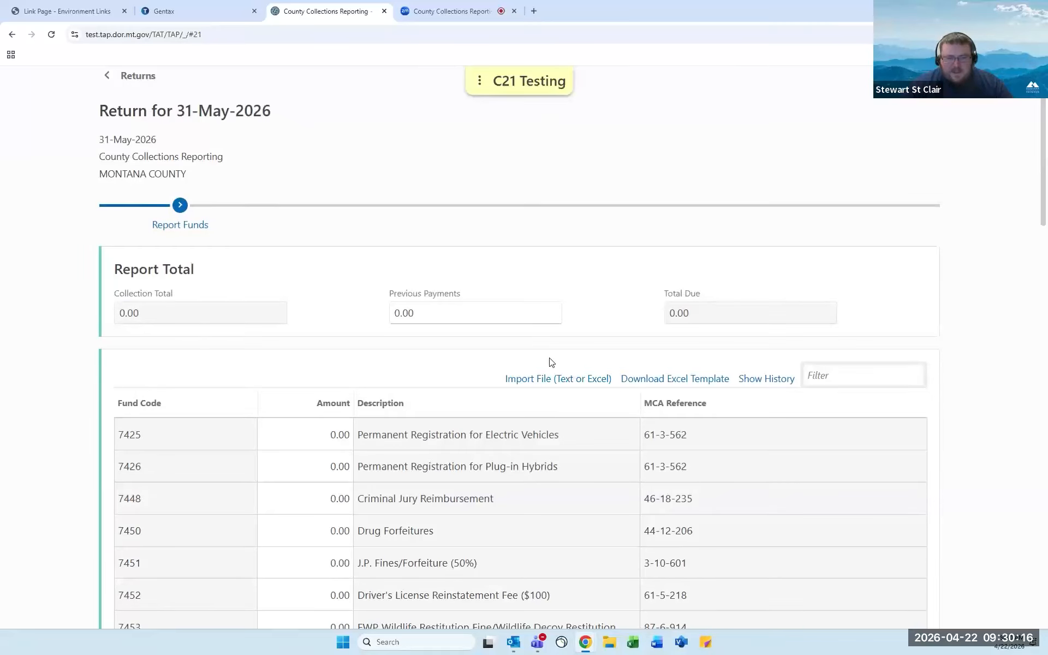
click(546, 377)
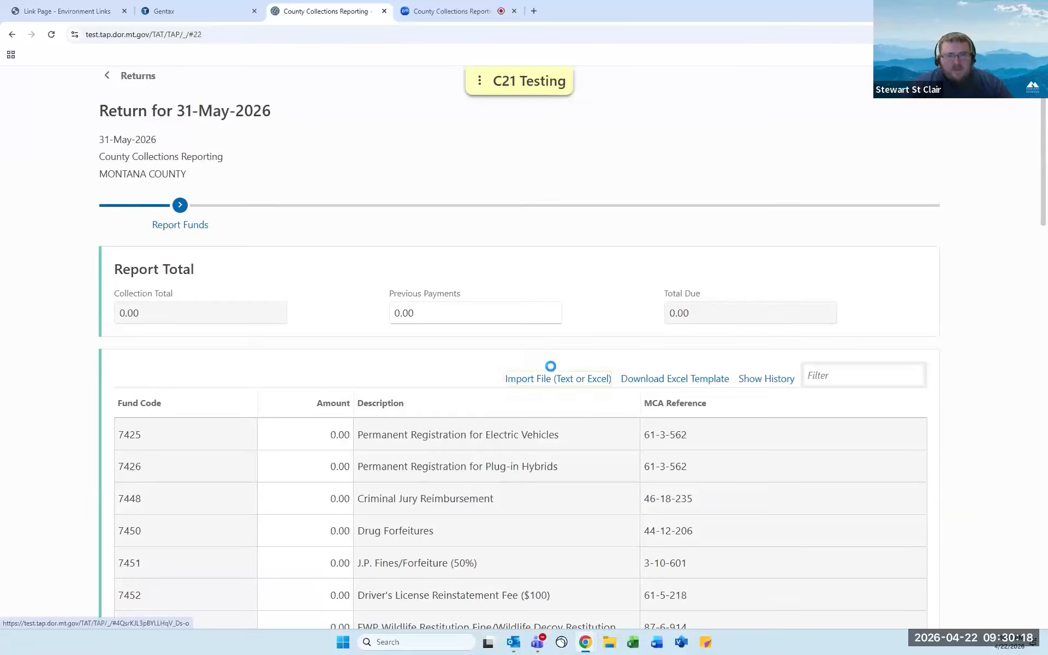
click(477, 335)
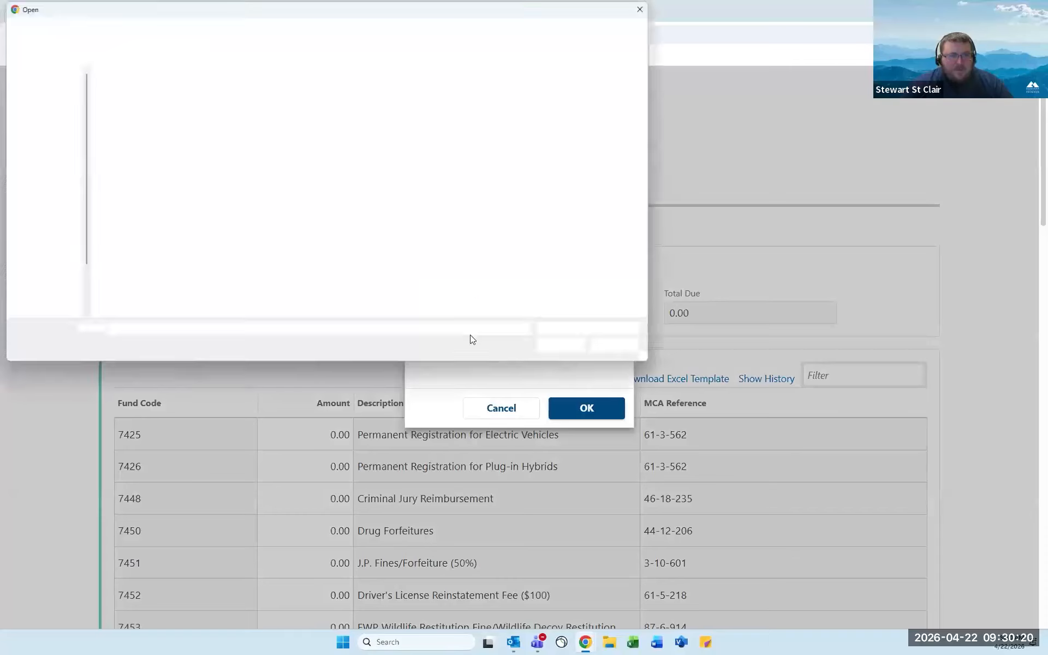
double_click(147, 88)
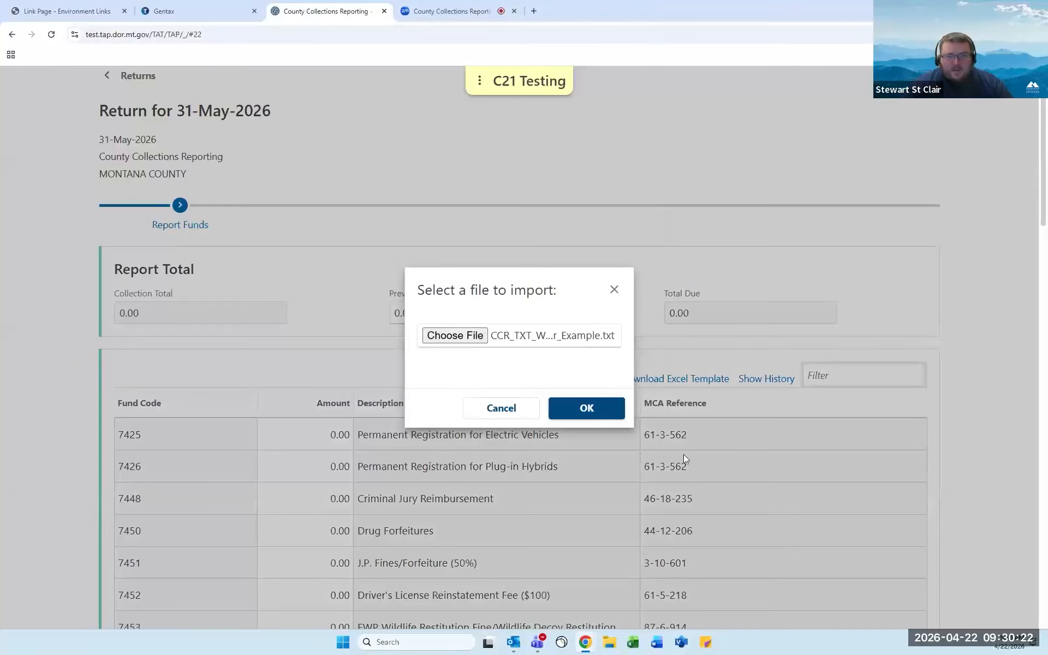
click(605, 418)
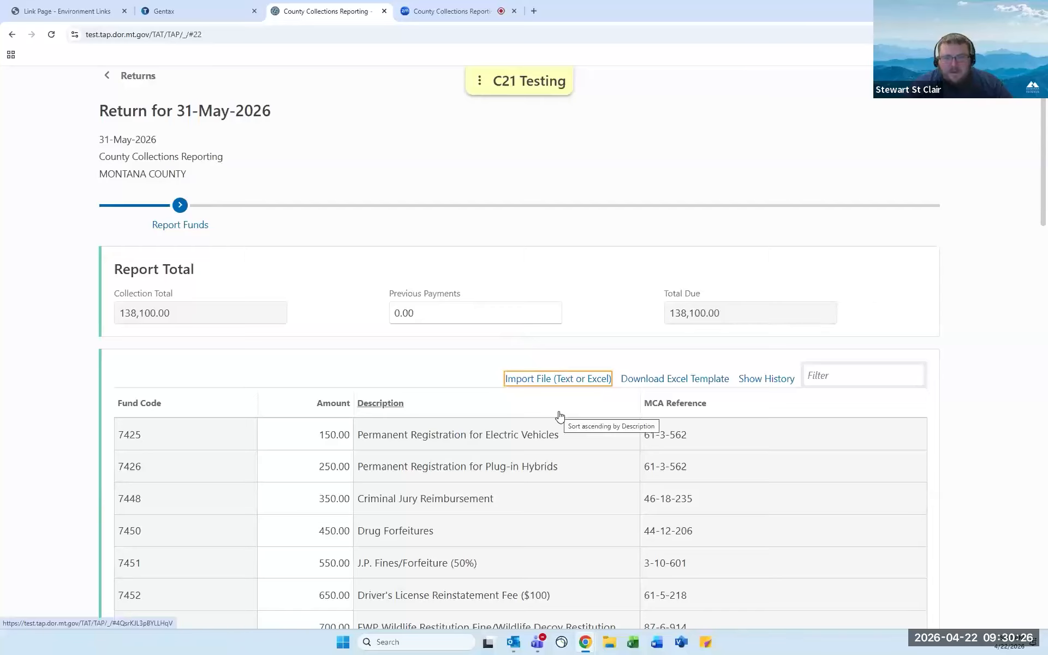
scroll(562, 415, down, 3)
scroll(590, 415, down, 13)
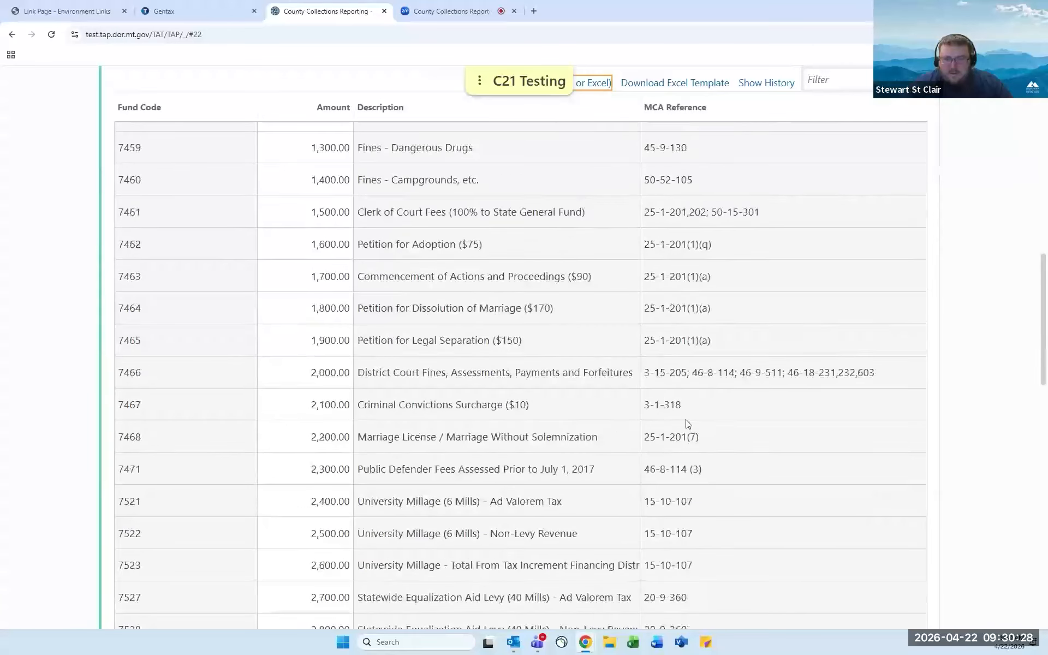
scroll(723, 429, down, 12)
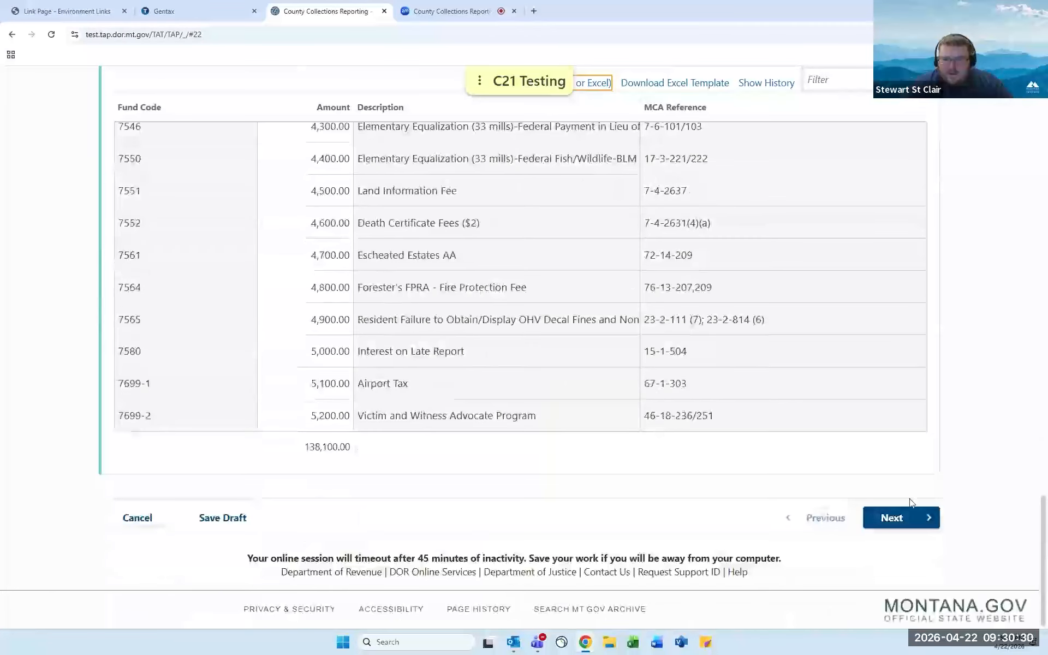
click(904, 517)
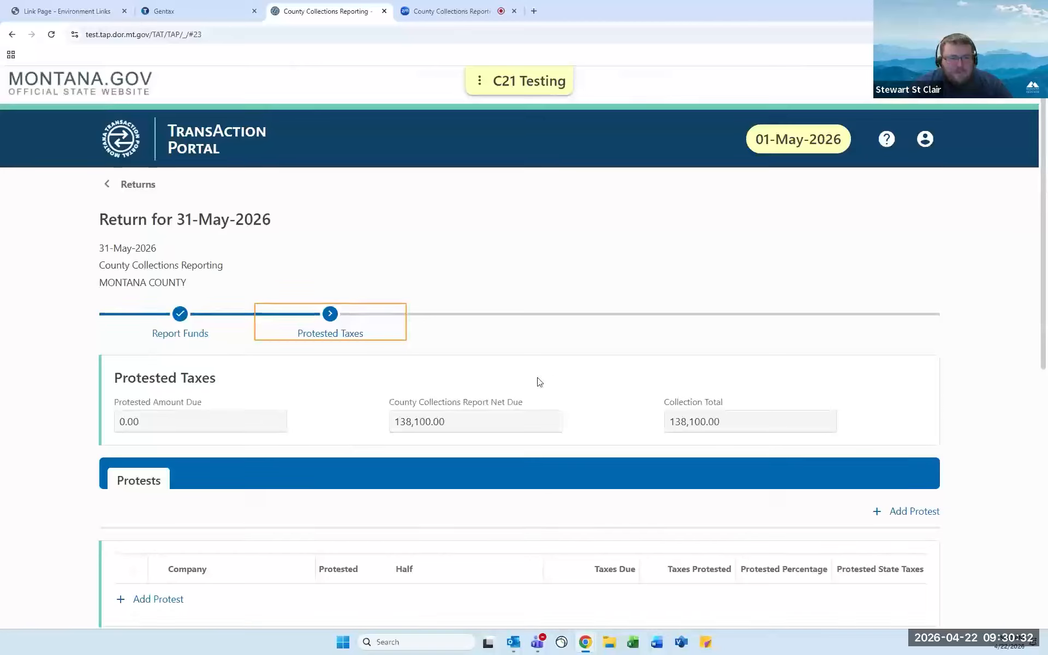
scroll(539, 381, down, 2)
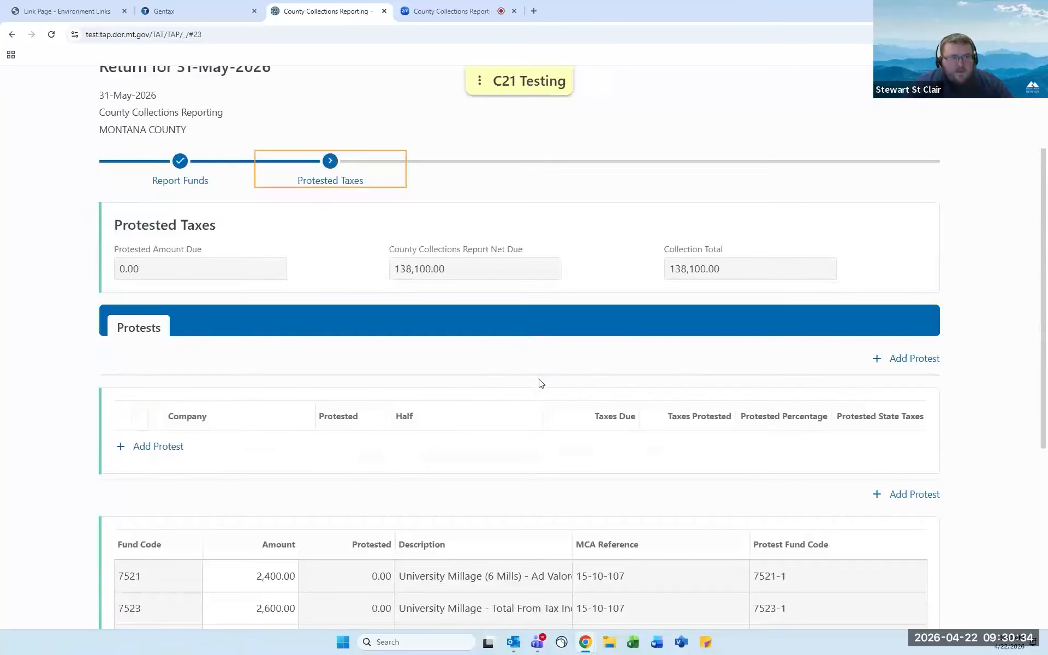
scroll(539, 382, up, 1)
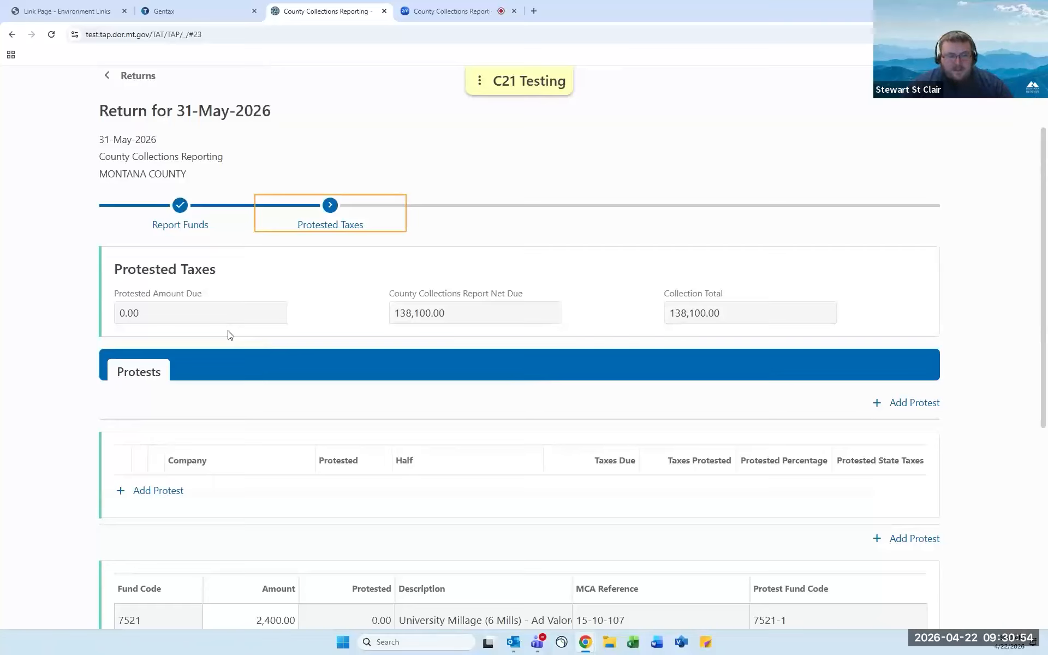
scroll(229, 334, down, 1)
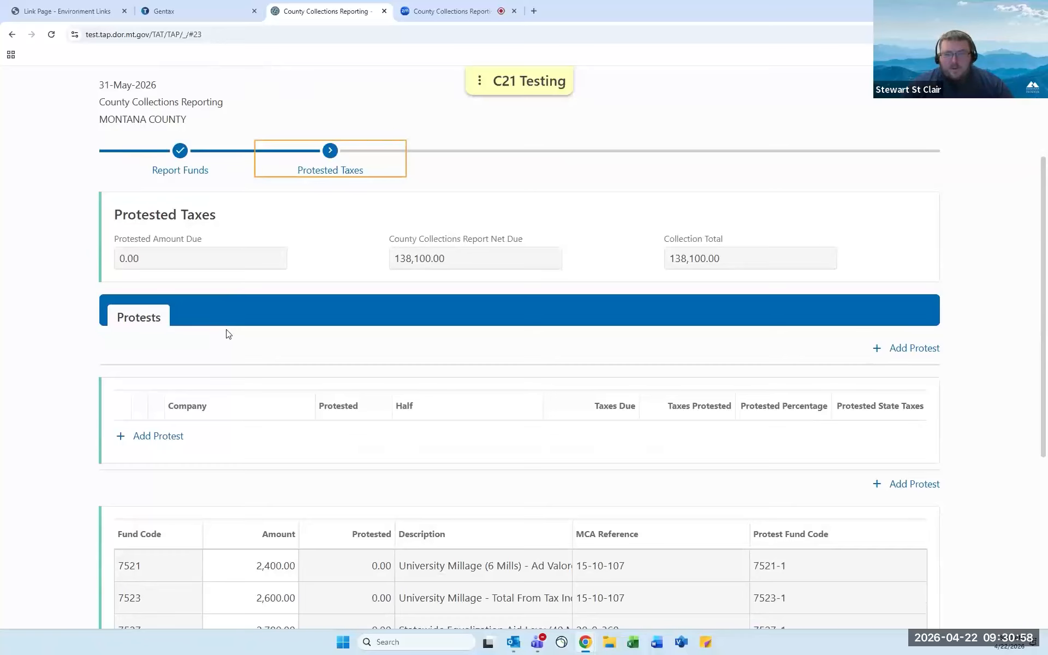
scroll(228, 334, down, 2)
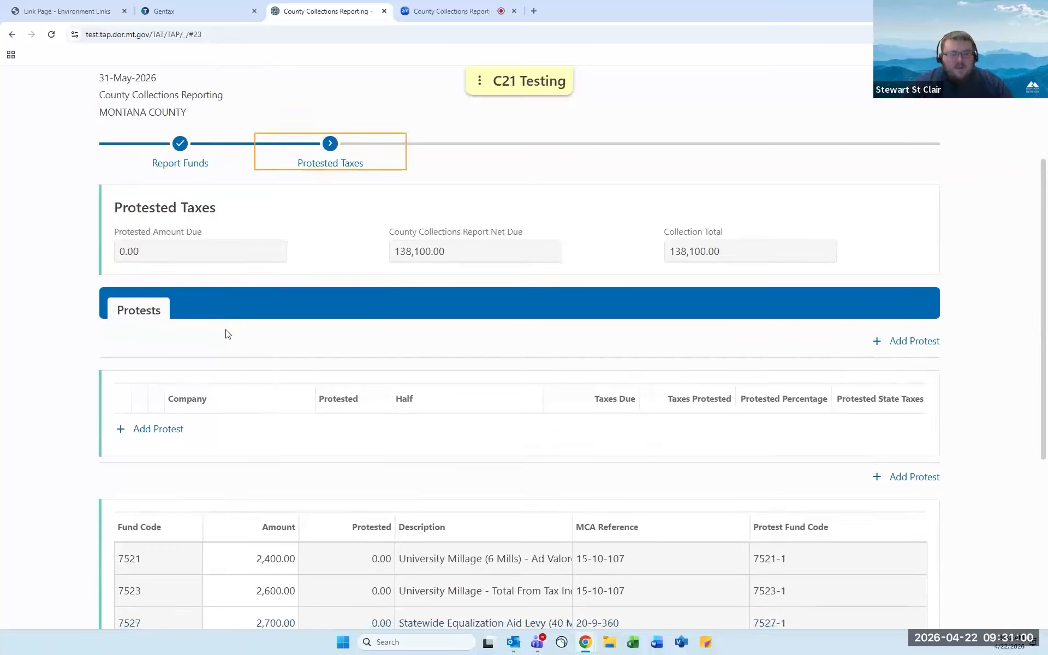
scroll(228, 334, down, 1)
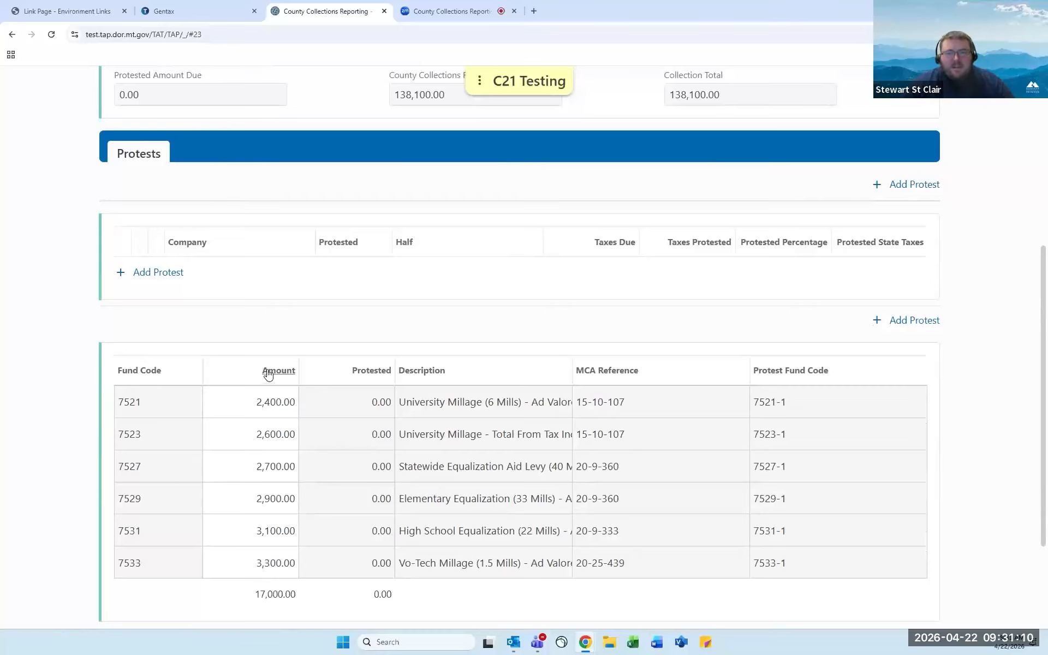
scroll(273, 371, down, 1)
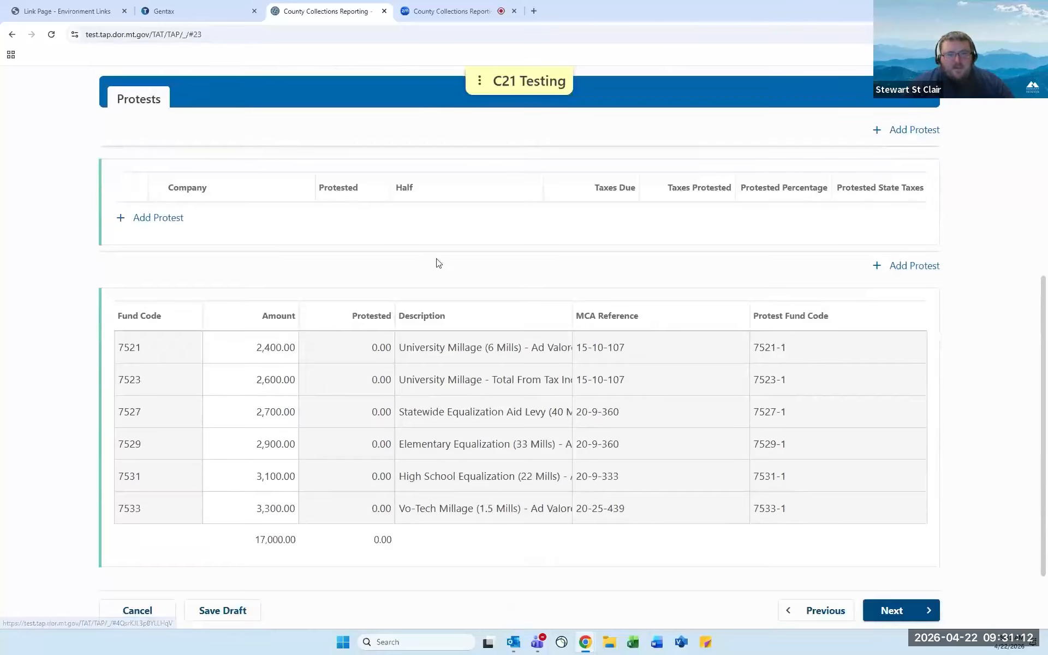
scroll(441, 267, down, 1)
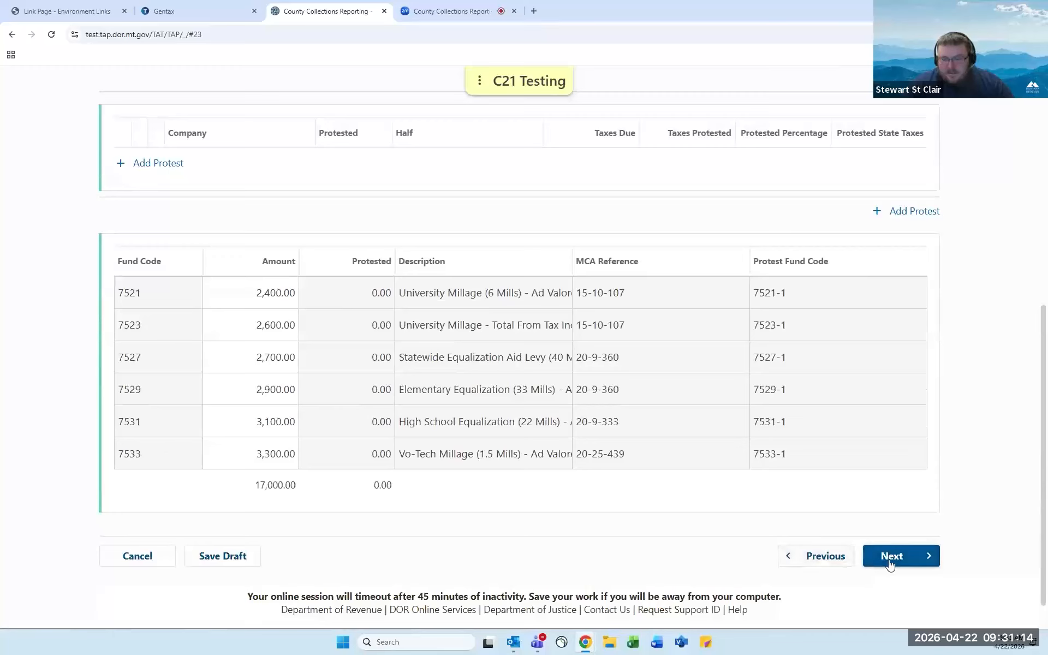
scroll(377, 442, up, 2)
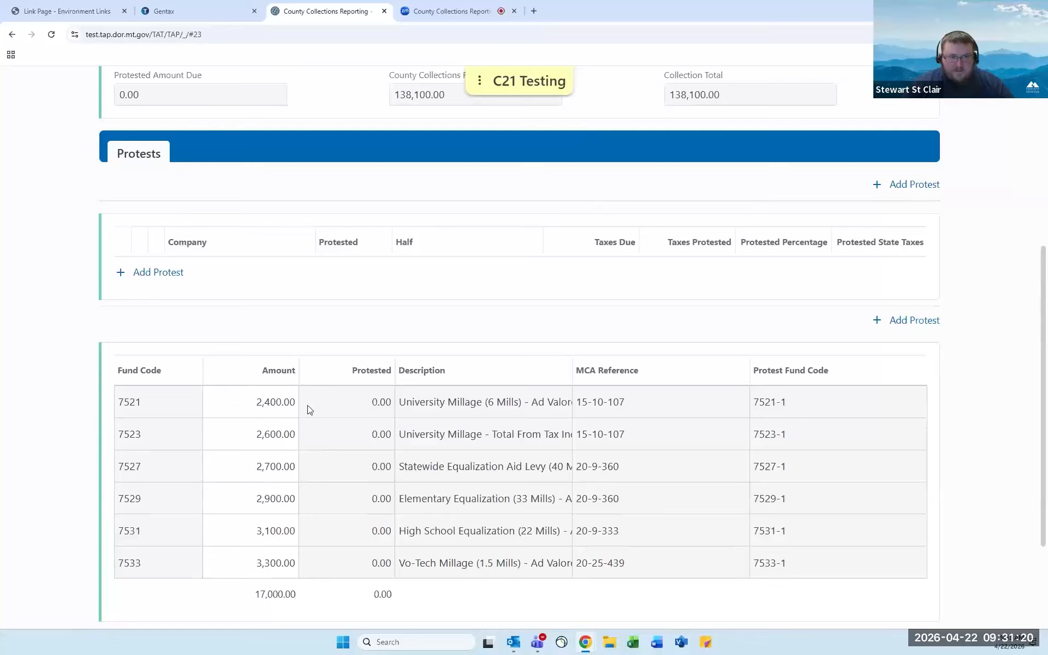
click(163, 283)
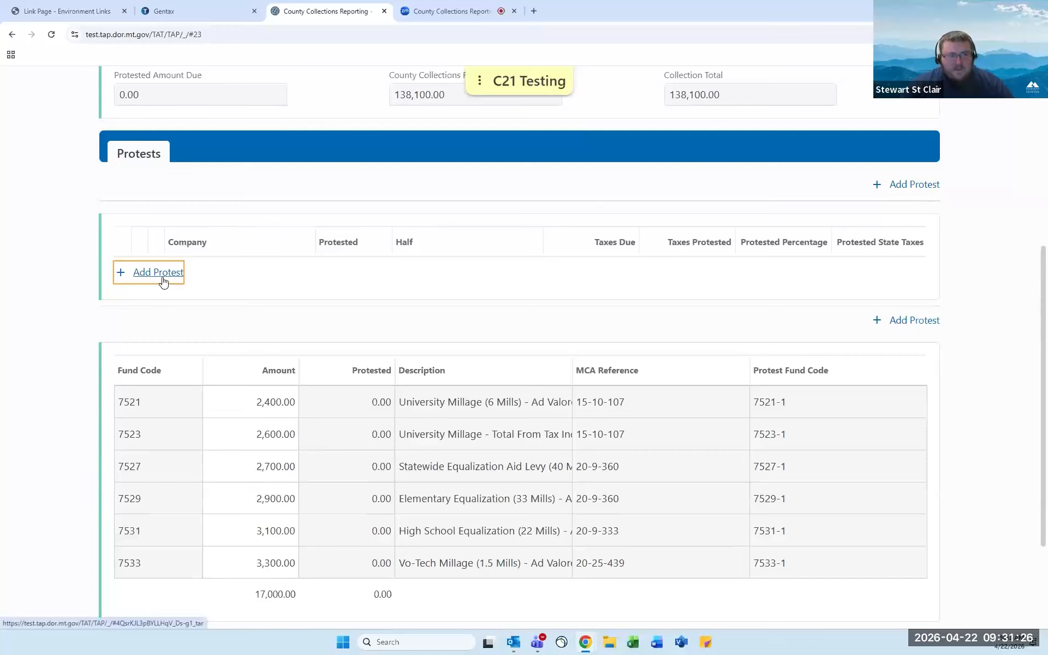
Add a protest for company 260 - POWER ELECTRIC dated 22-Apr-2026.
click(170, 271)
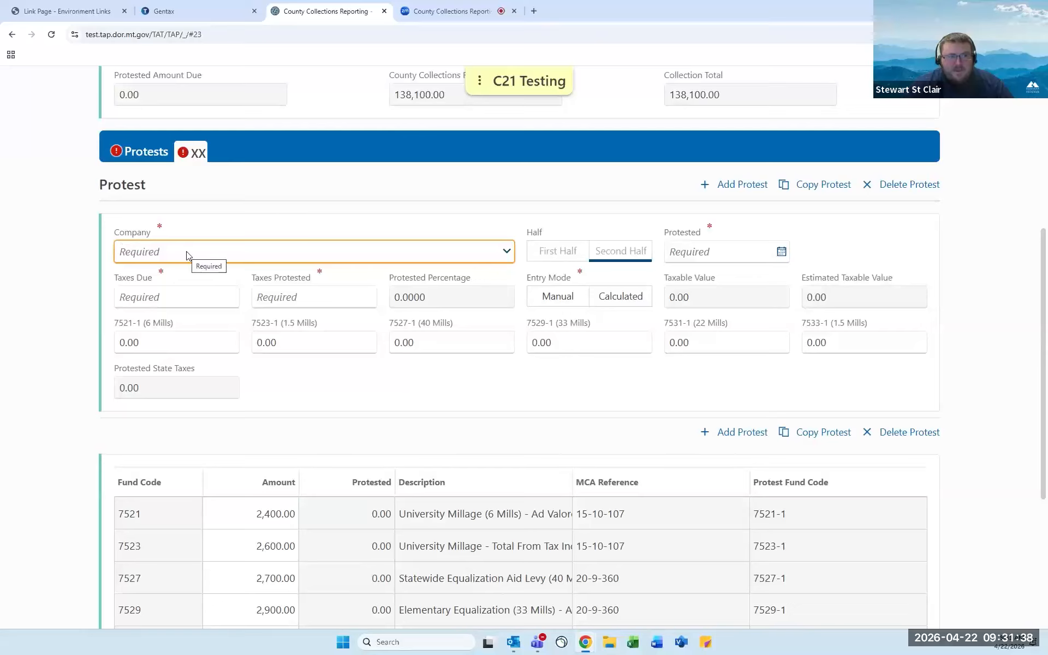
click(415, 258)
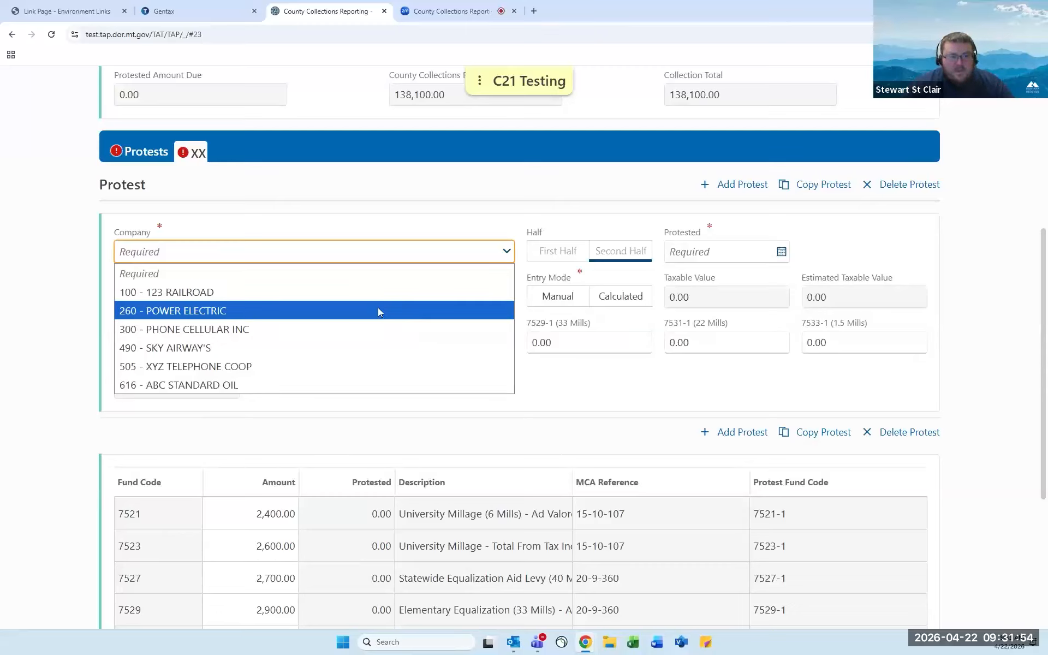
click(379, 310)
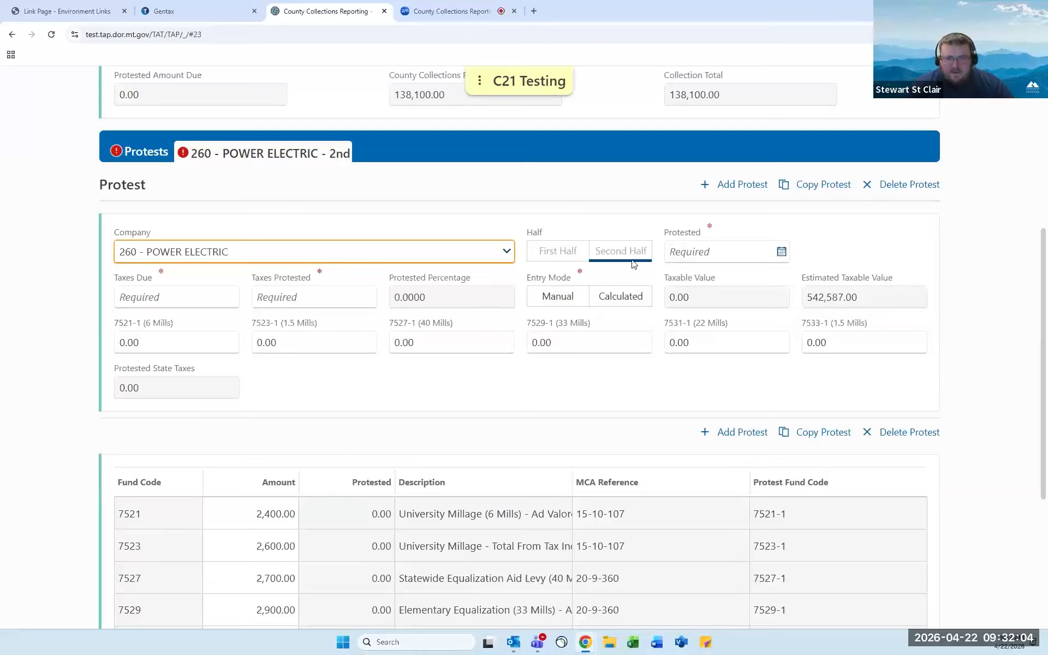
click(783, 254)
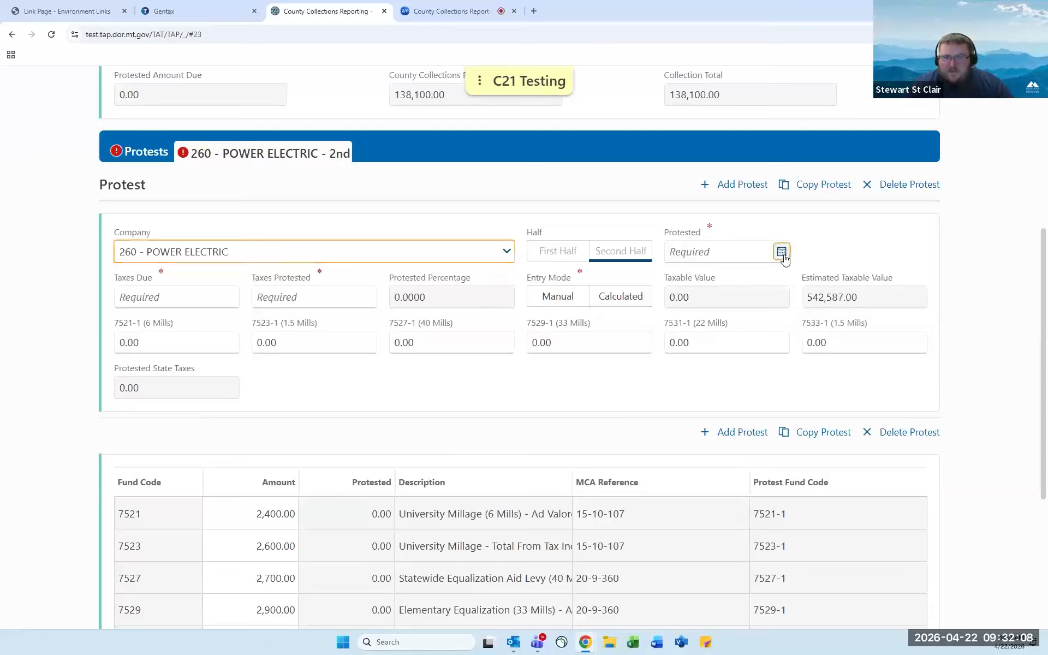
click(812, 279)
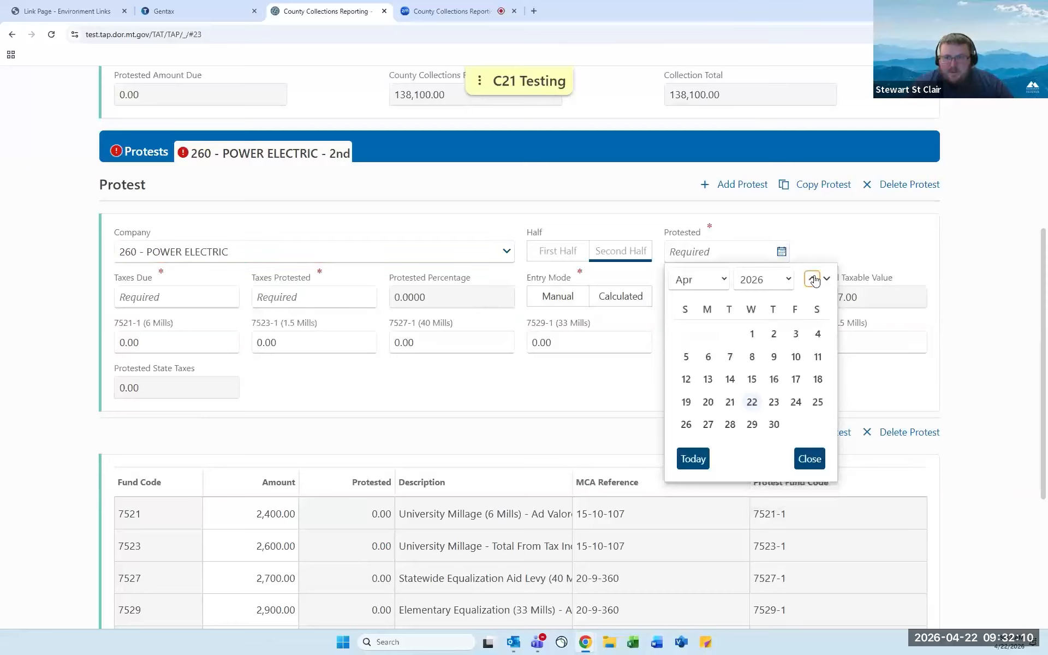
click(752, 403)
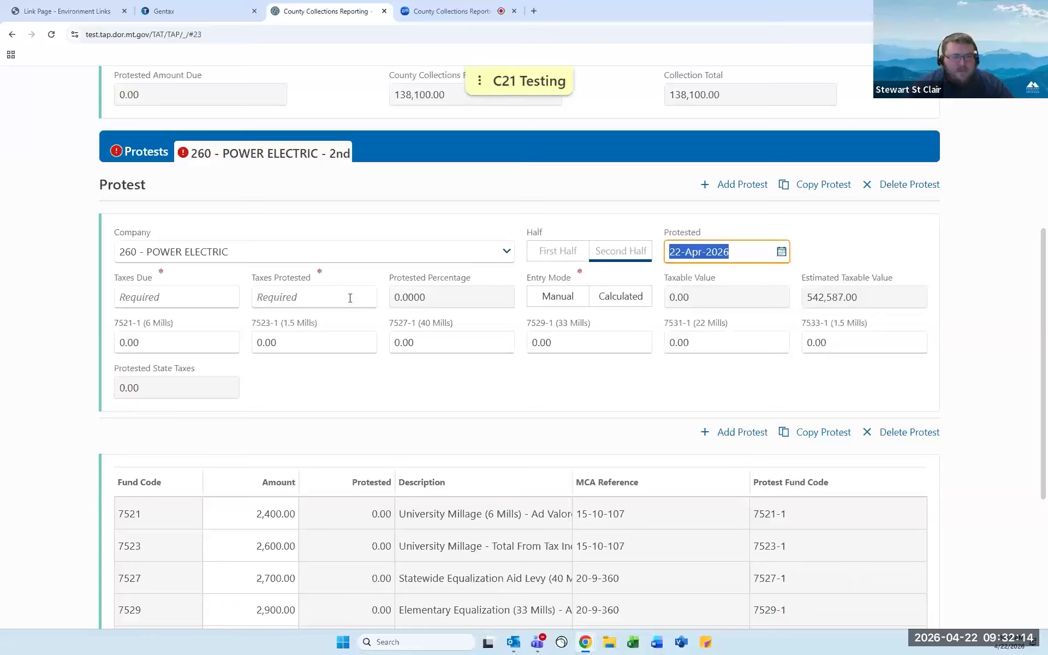
Enter 100,000.00 taxes due and 10,000.00 taxes protested, using Manual entry mode.
click(187, 293)
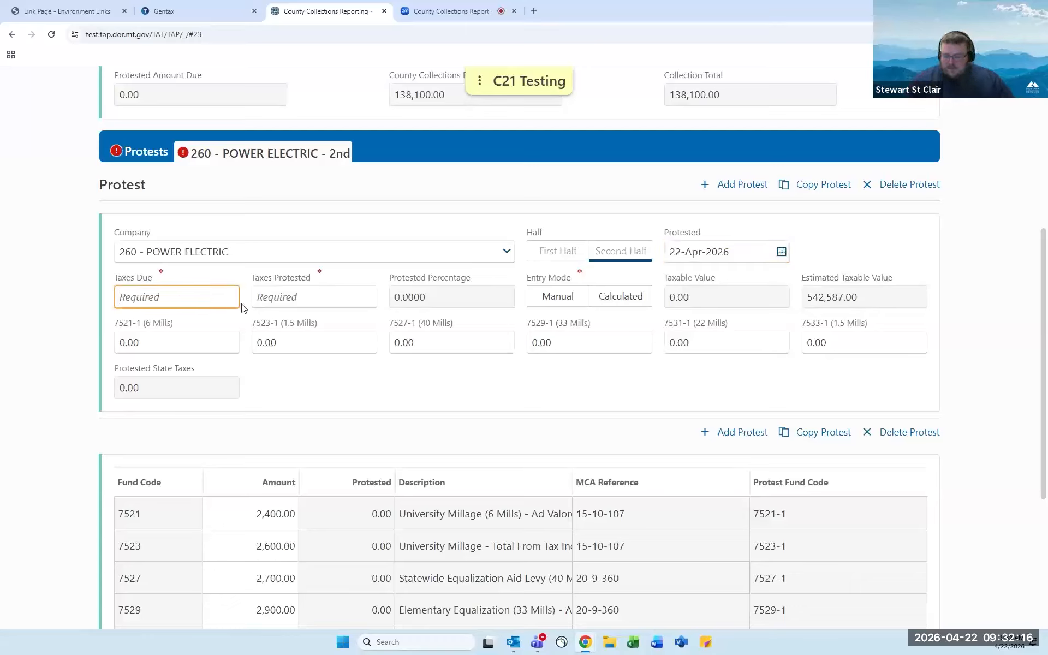
text(100000)
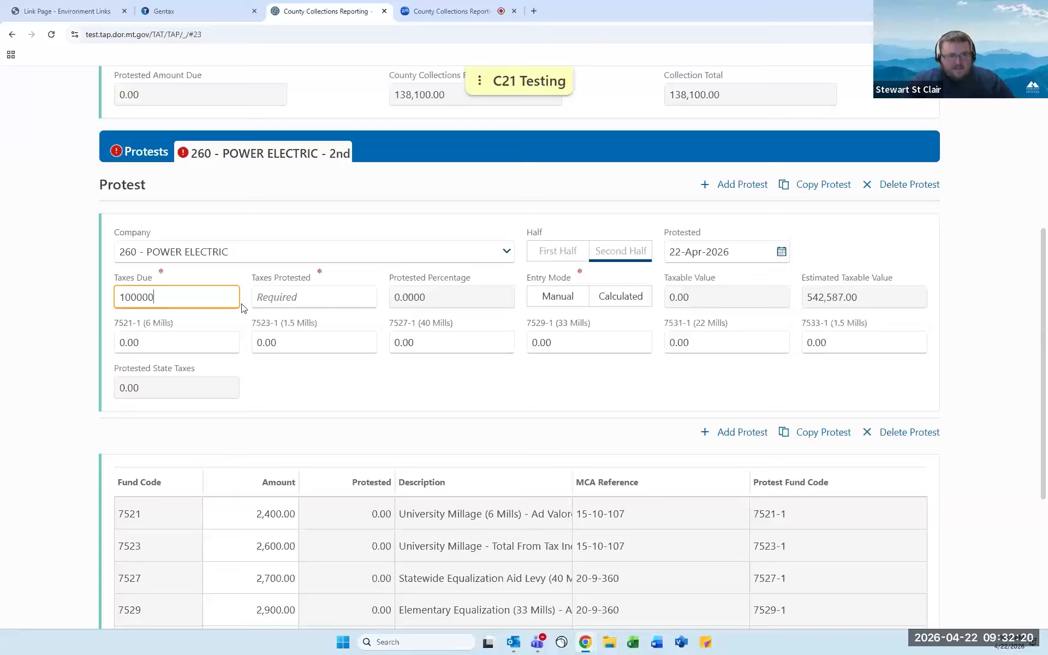
key(Tab)
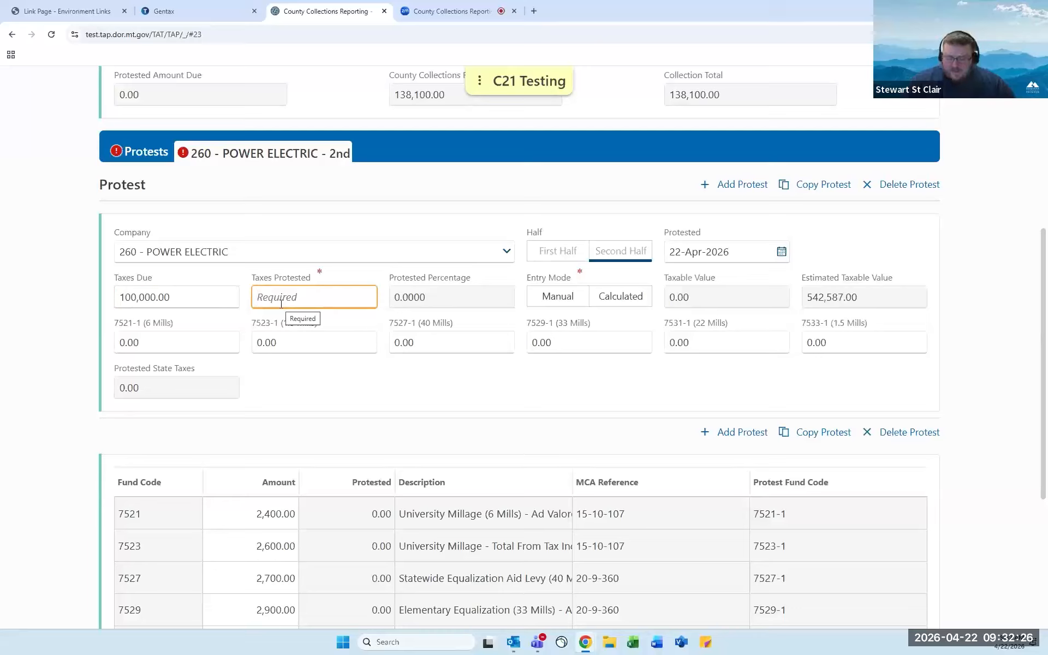
text(10000)
key(Tab)
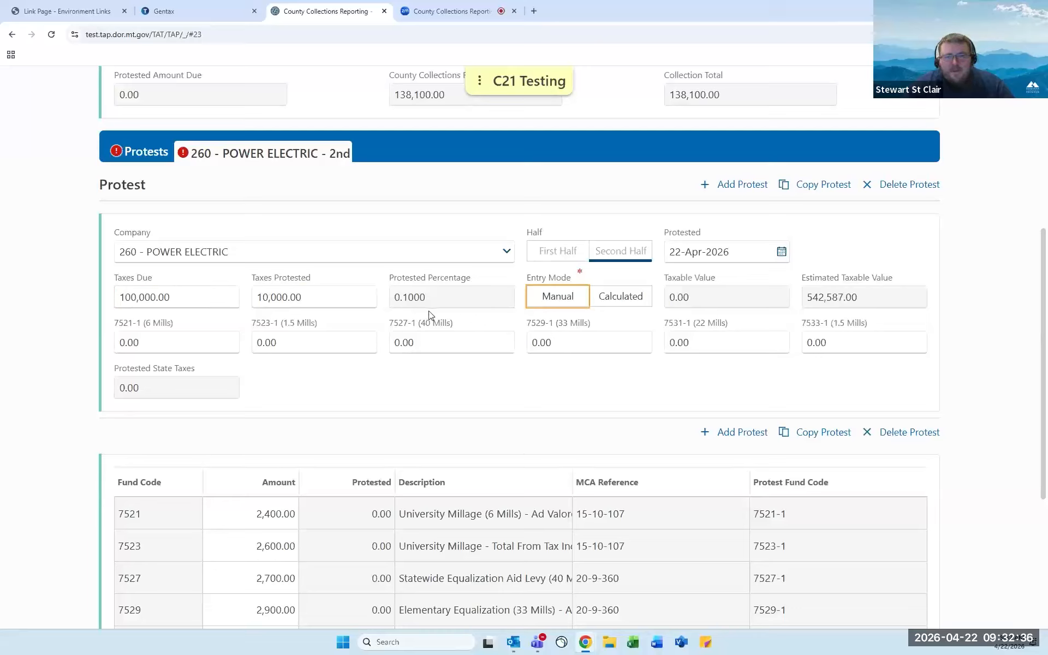
click(565, 303)
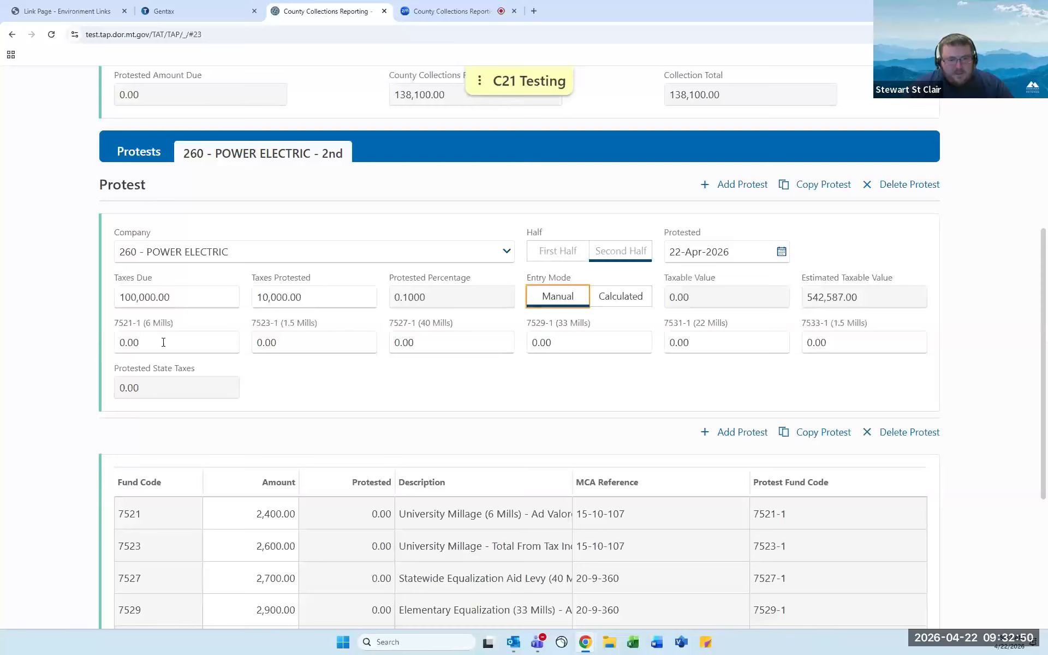
scroll(164, 345, down, 1)
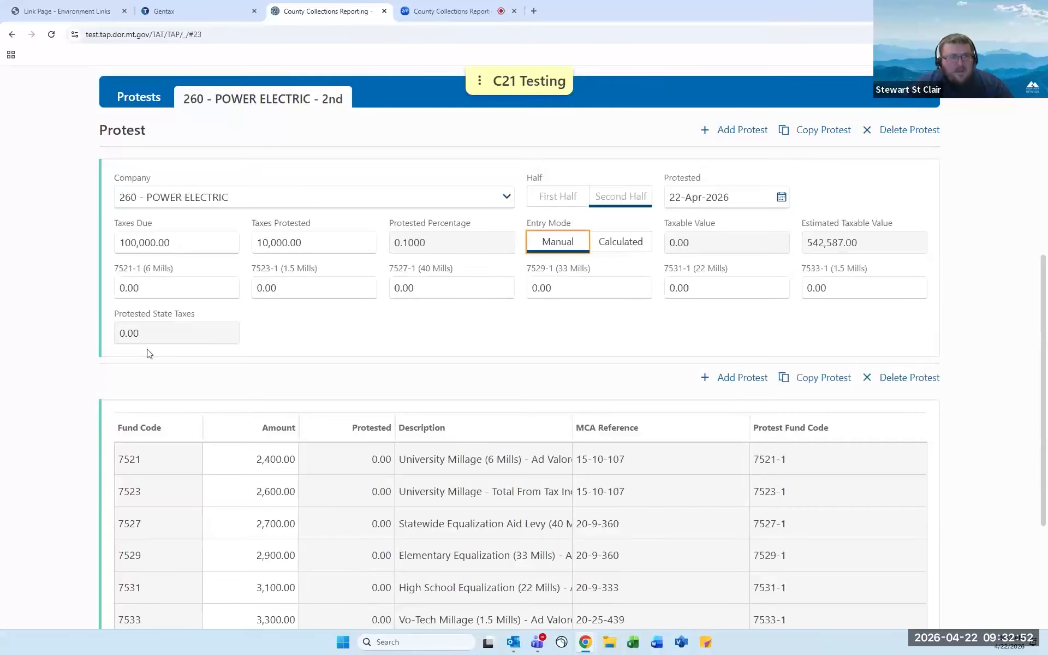
click(140, 285)
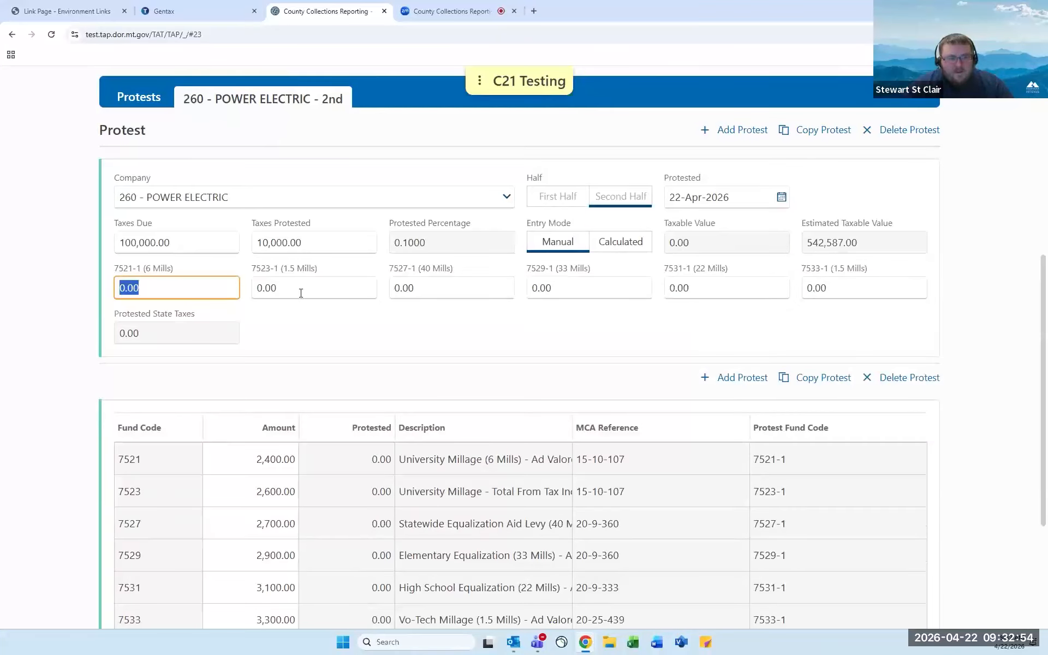
text(1000)
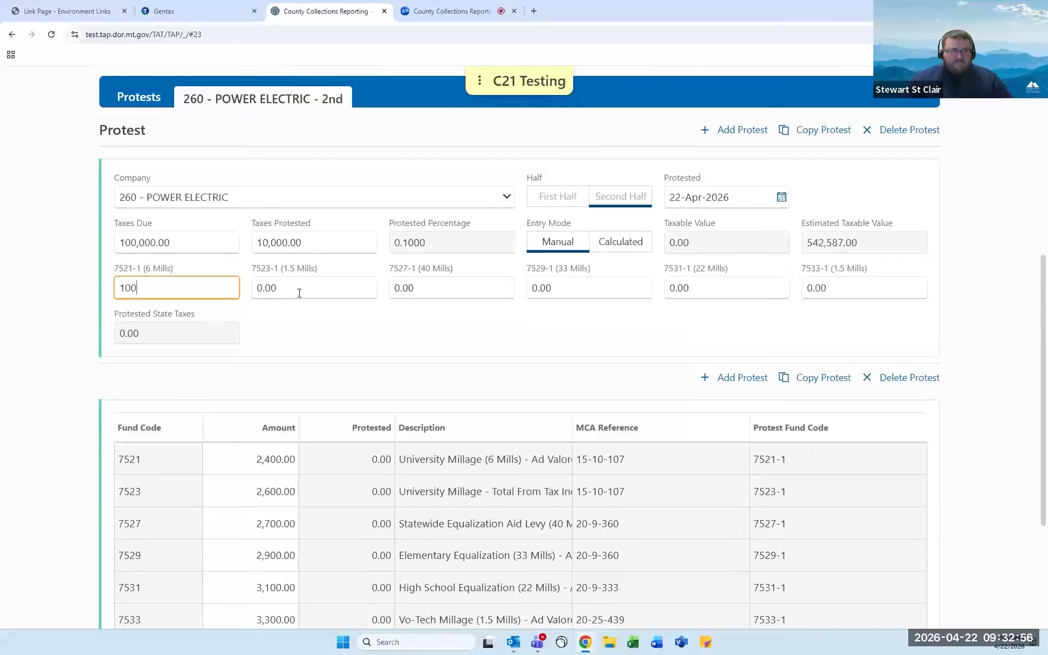
key(Tab)
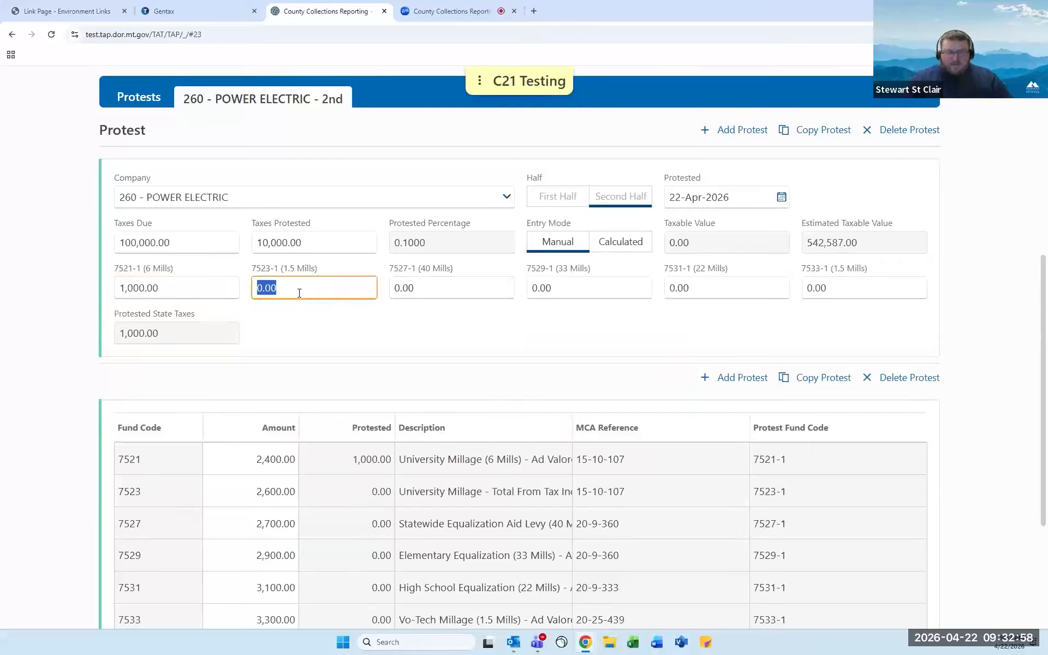
text(1500)
key(Tab)
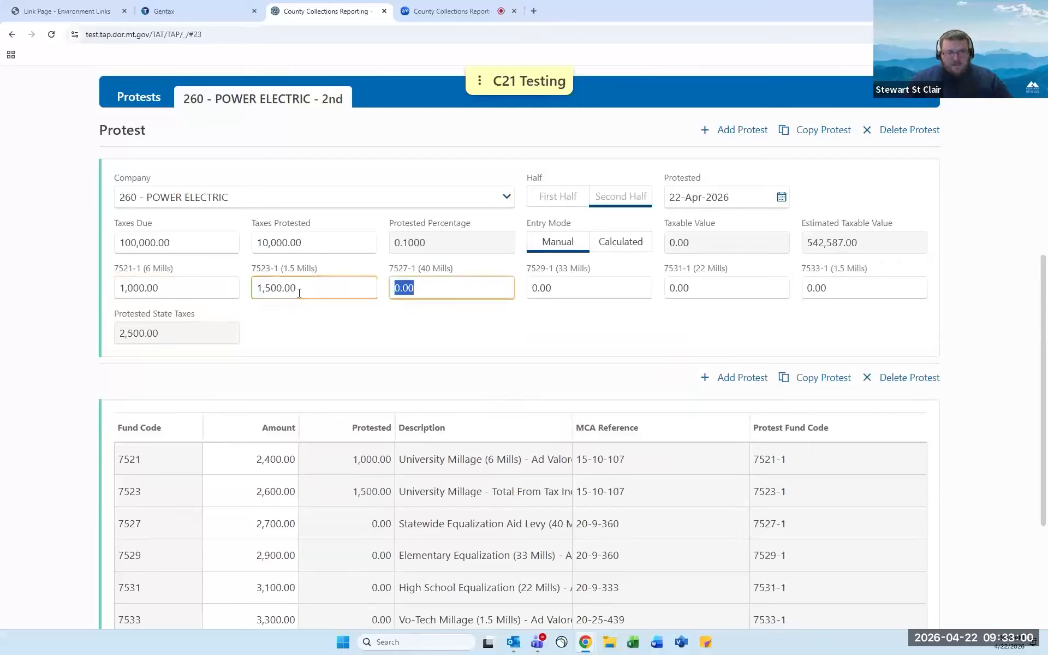
text(2000)
key(Tab)
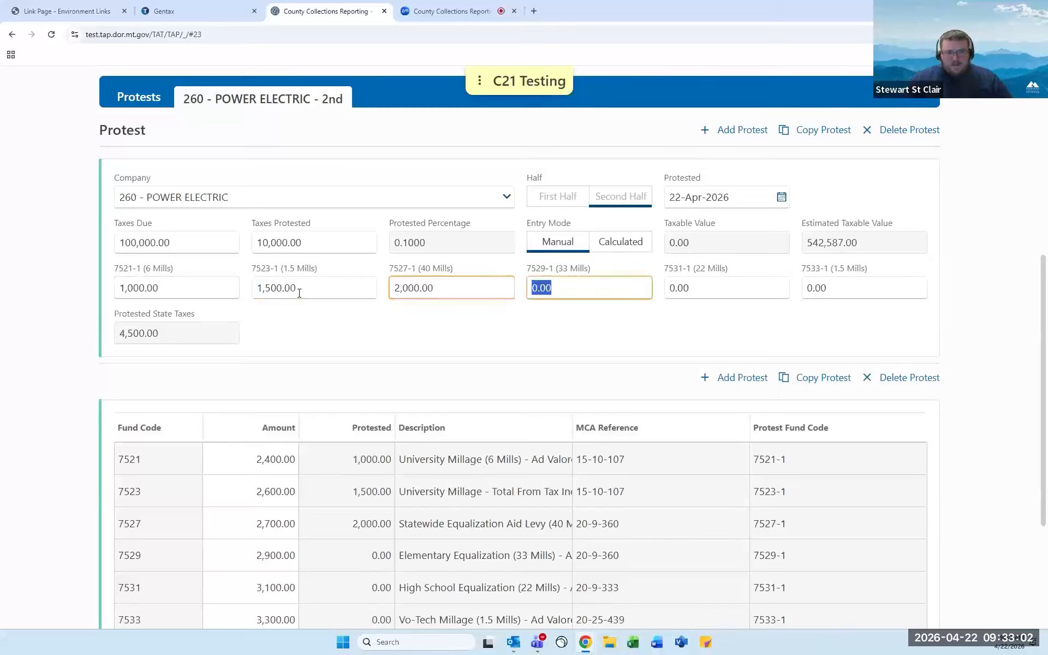
text(1500)
key(Tab)
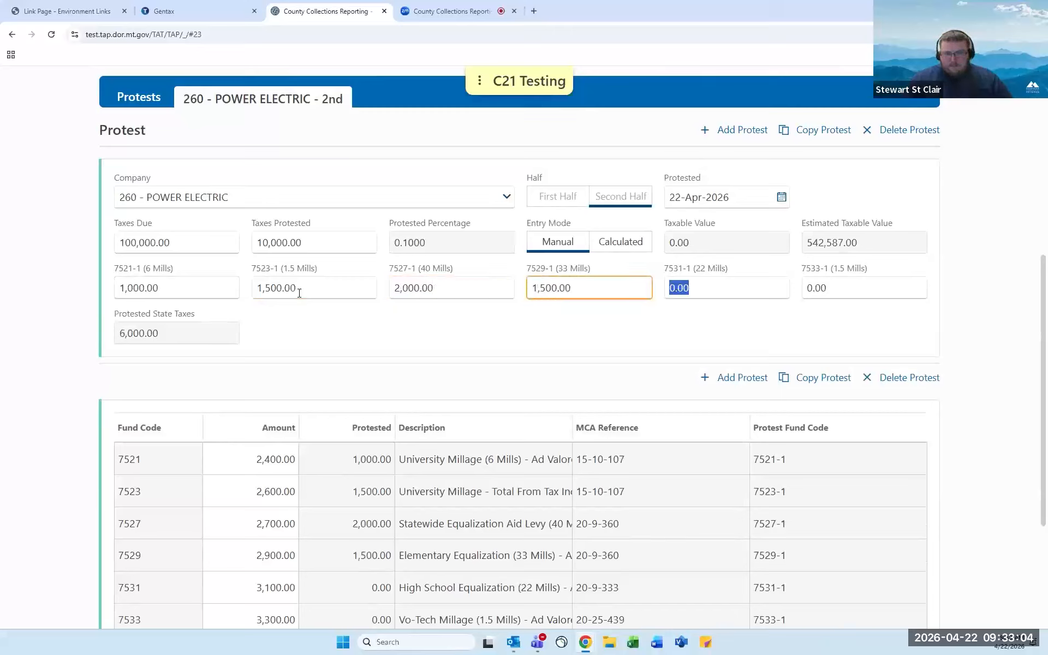
text(500)
key(Tab)
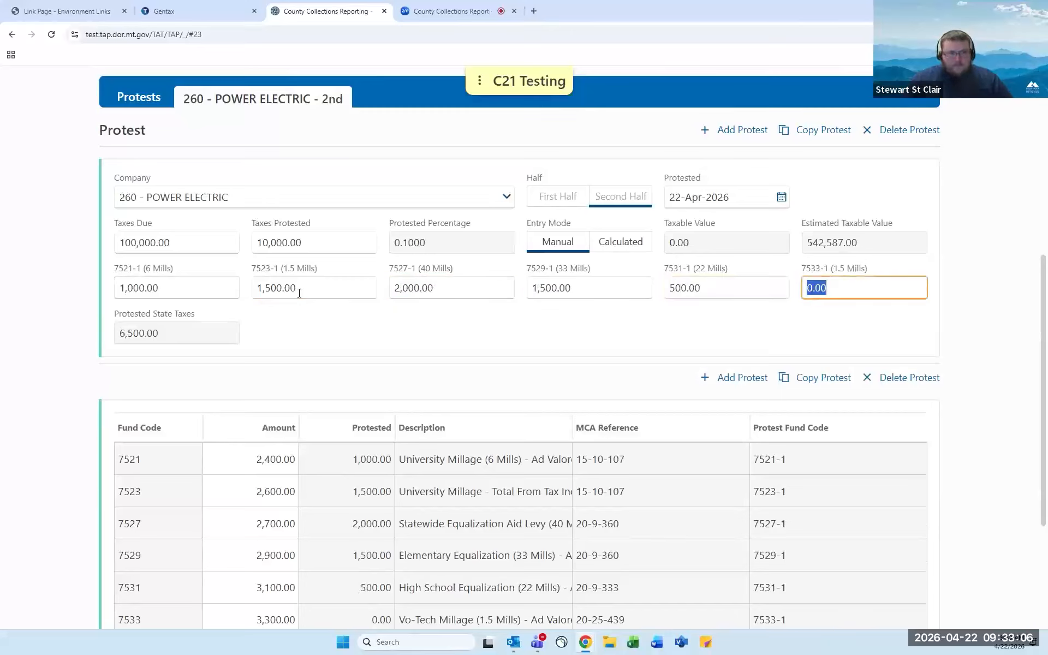
key(shift+Tab)
text(1000)
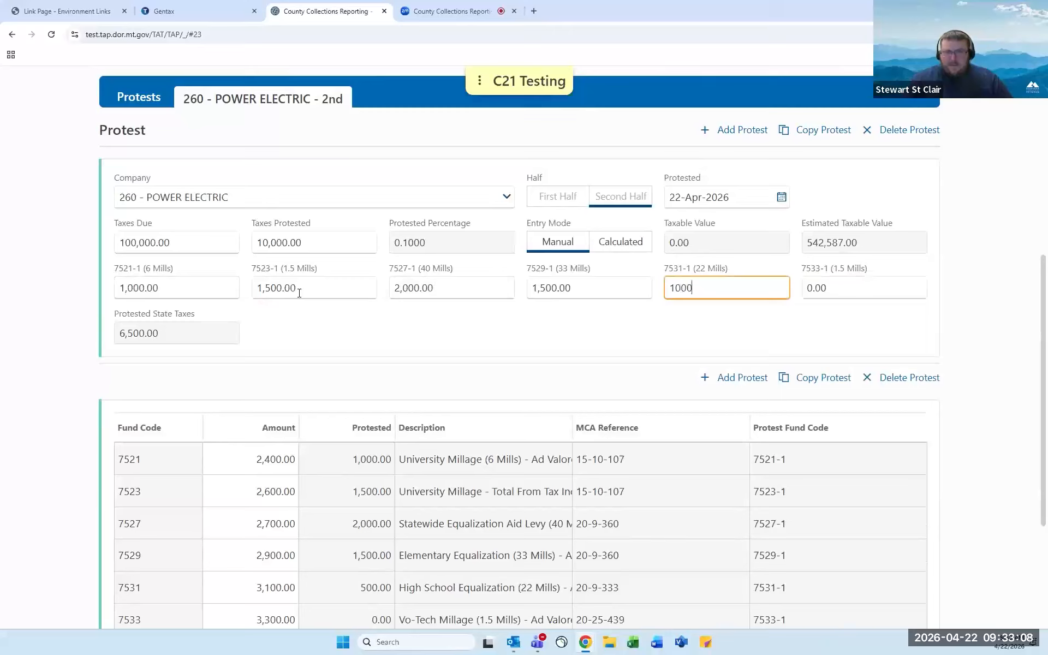
key(Tab)
text(3000)
key(Tab)
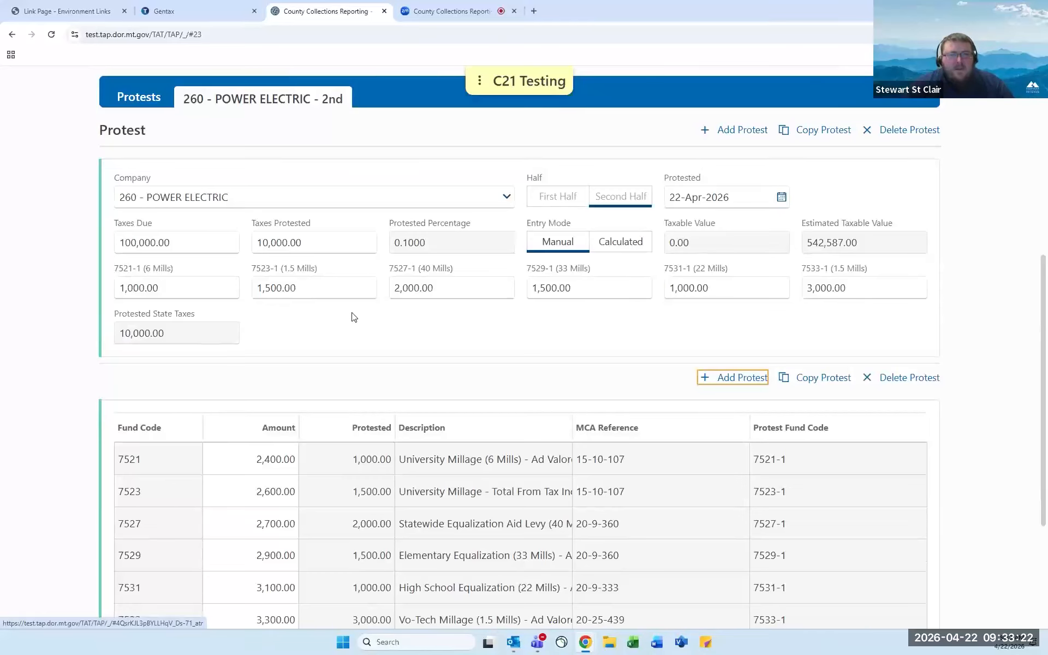
scroll(371, 321, up, 1)
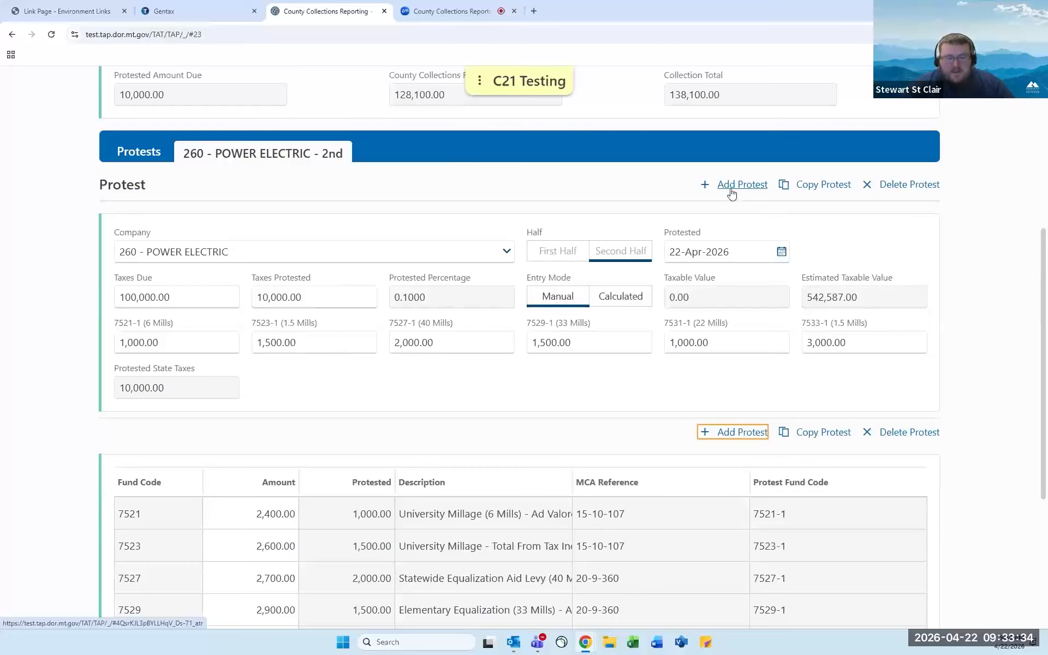
scroll(595, 273, down, 3)
scroll(598, 278, down, 1)
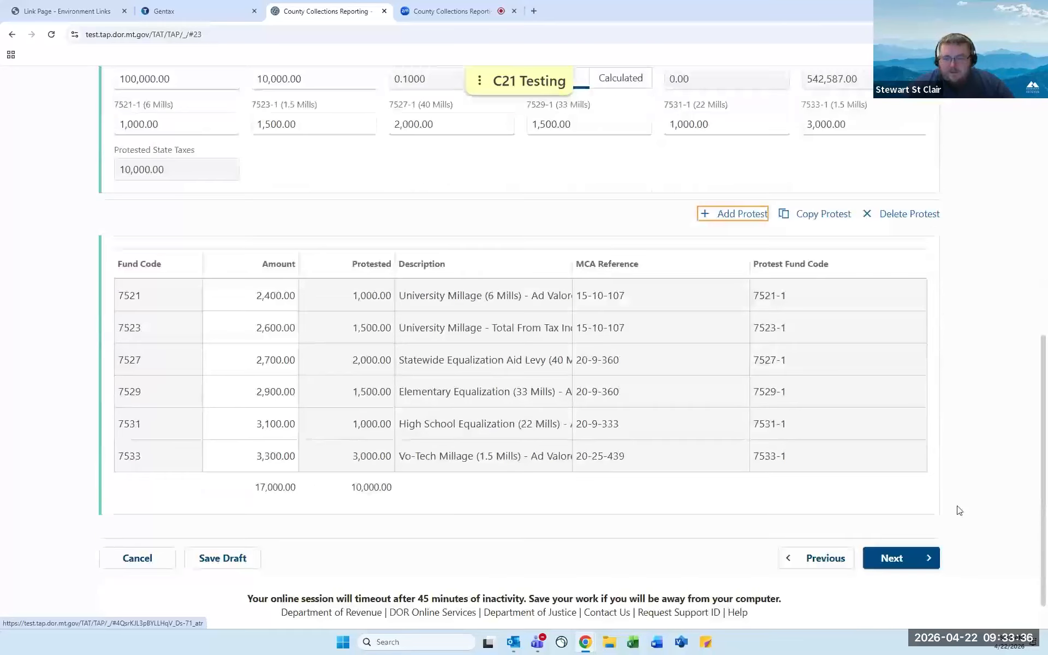
scroll(905, 505, up, 5)
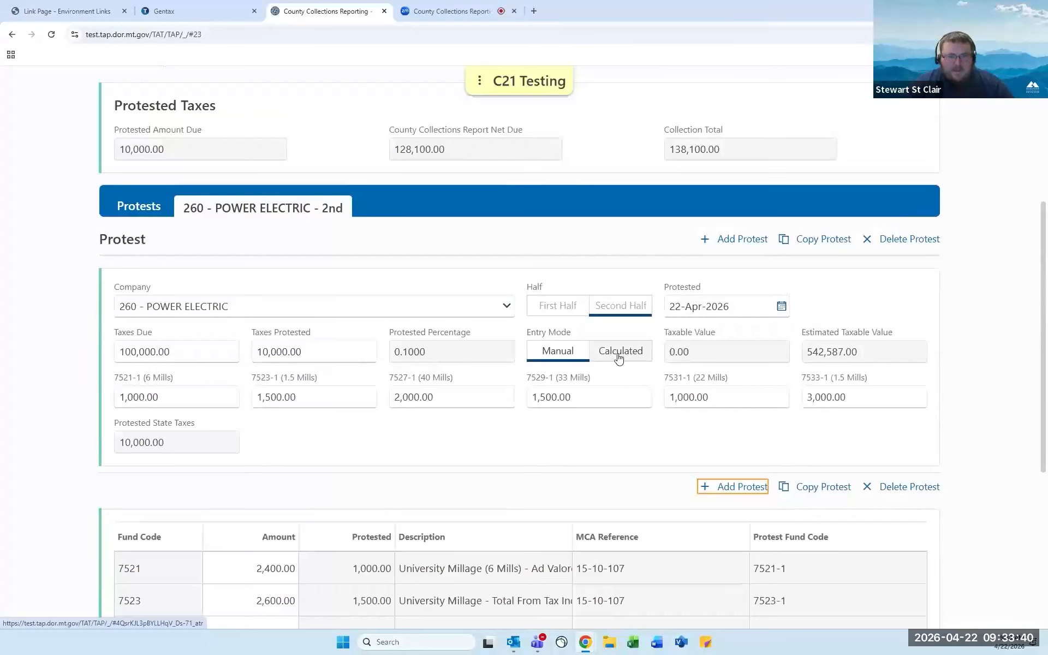
Switch the Power Electric protest to Calculated mode with a 200,000.00 taxable value, yielding 1,025.00 protested state taxes.
click(619, 358)
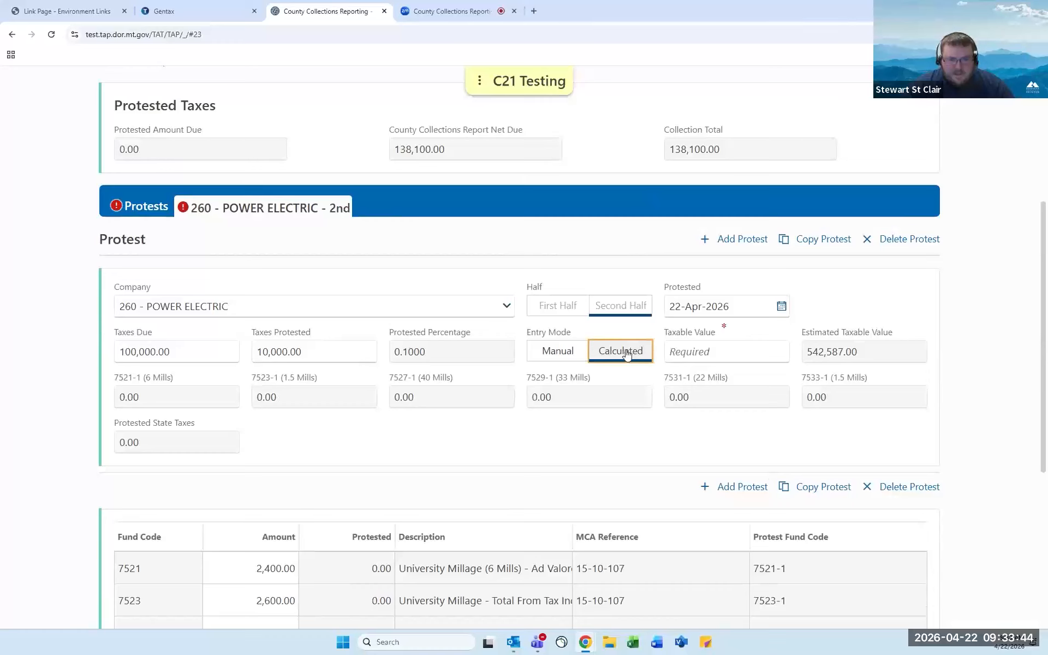
click(703, 348)
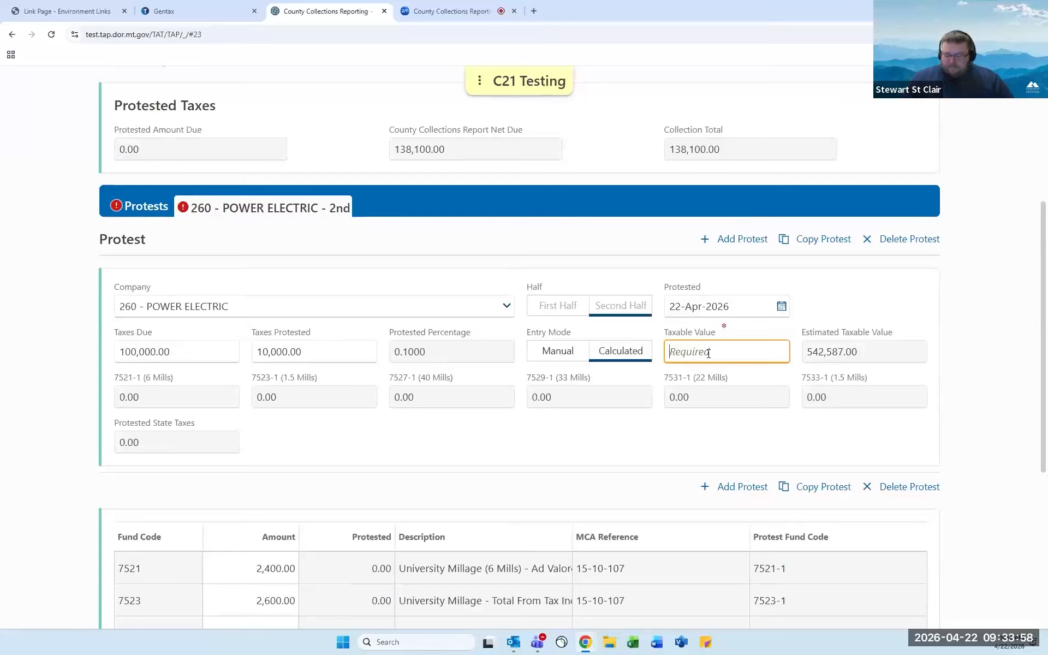
text(200000)
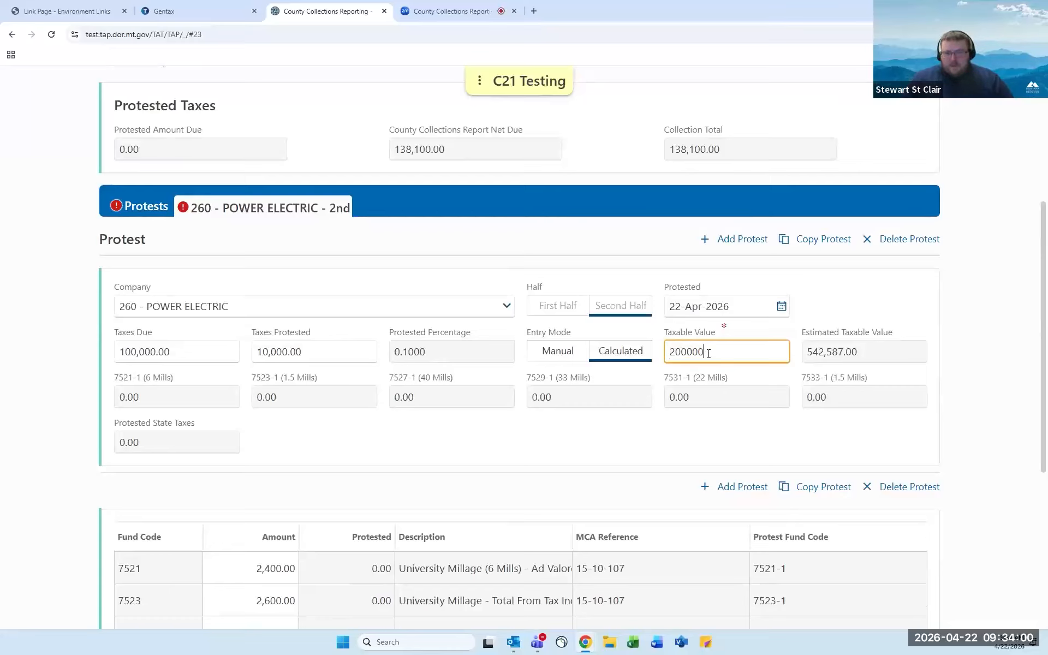
key(Tab)
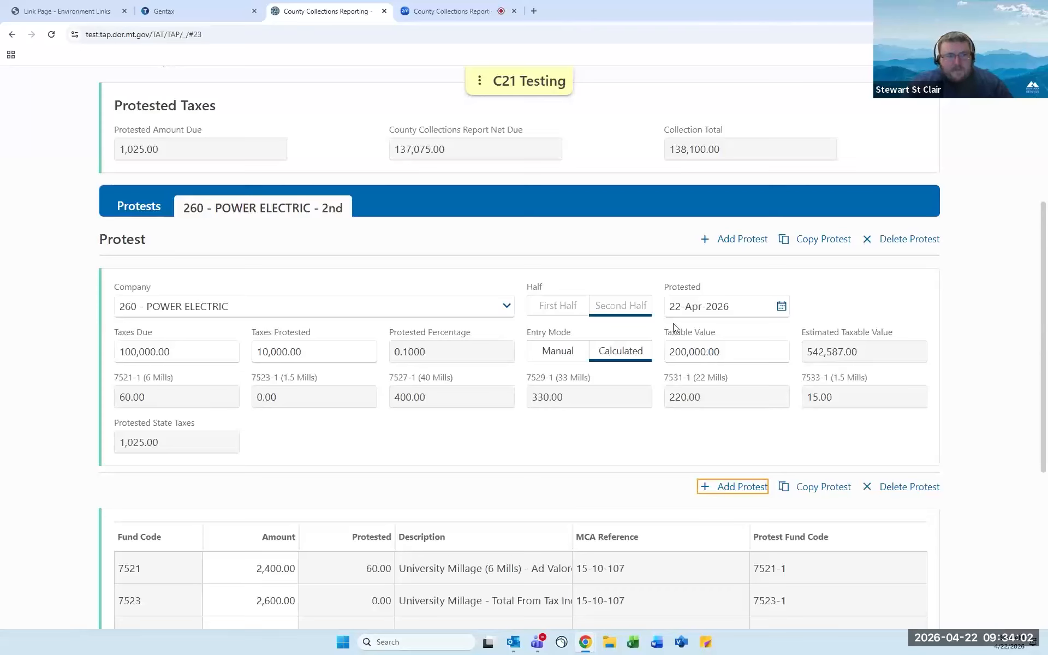
scroll(673, 327, down, 1)
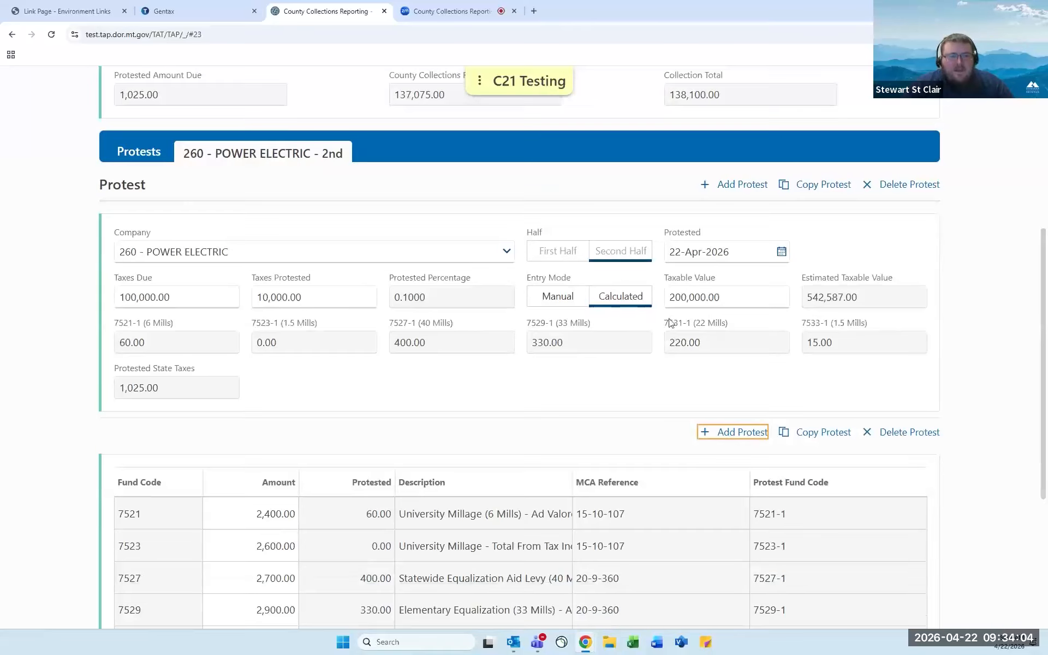
scroll(703, 301, down, 1)
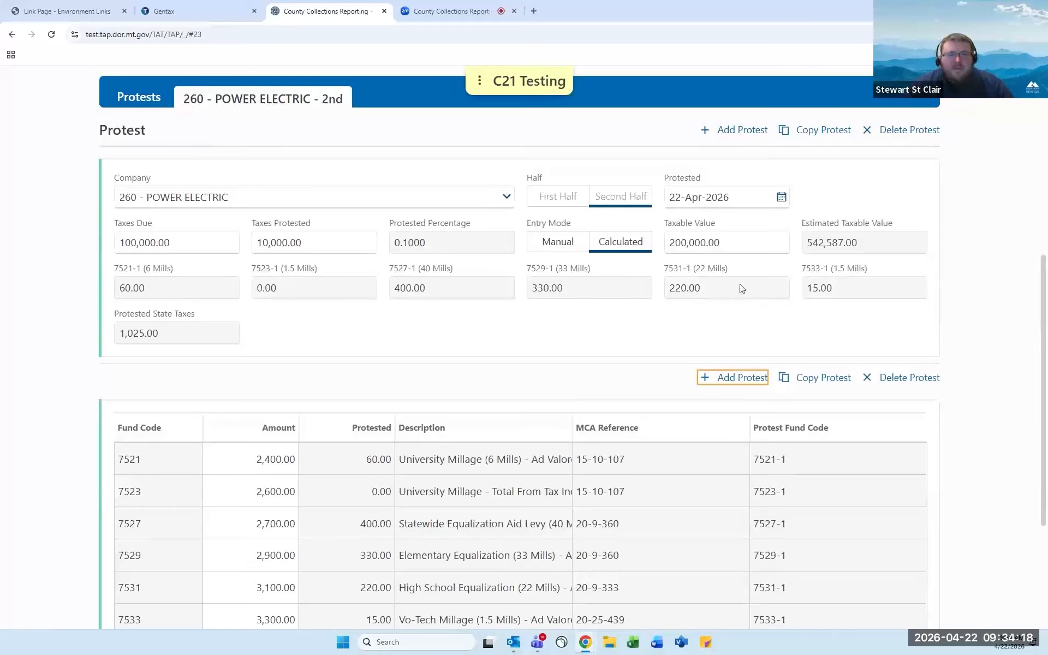
scroll(737, 286, up, 1)
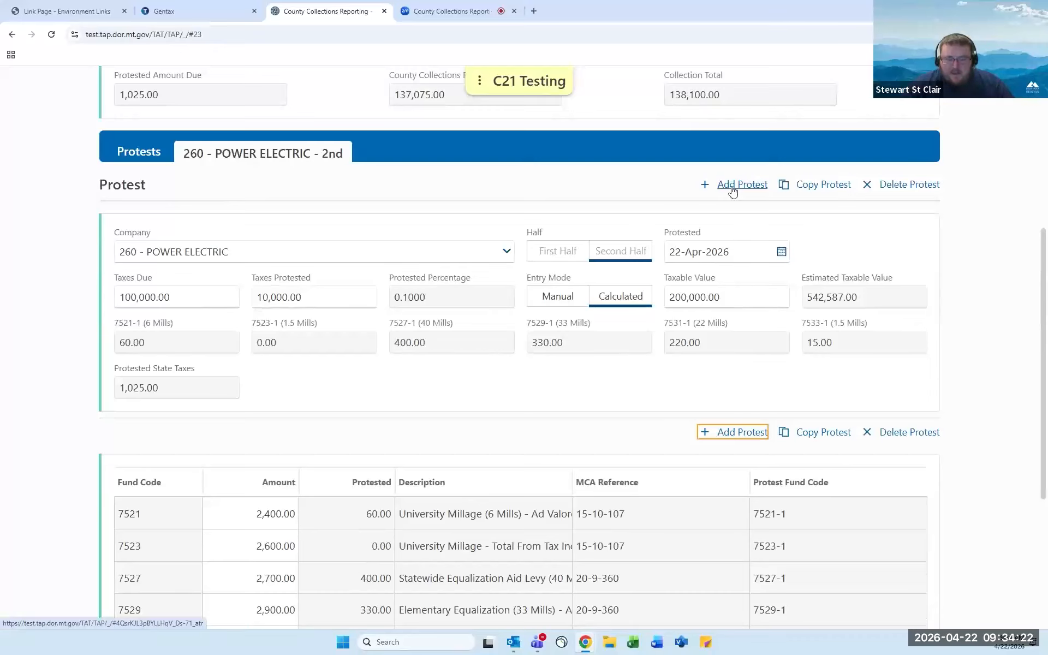
scroll(682, 381, down, 1)
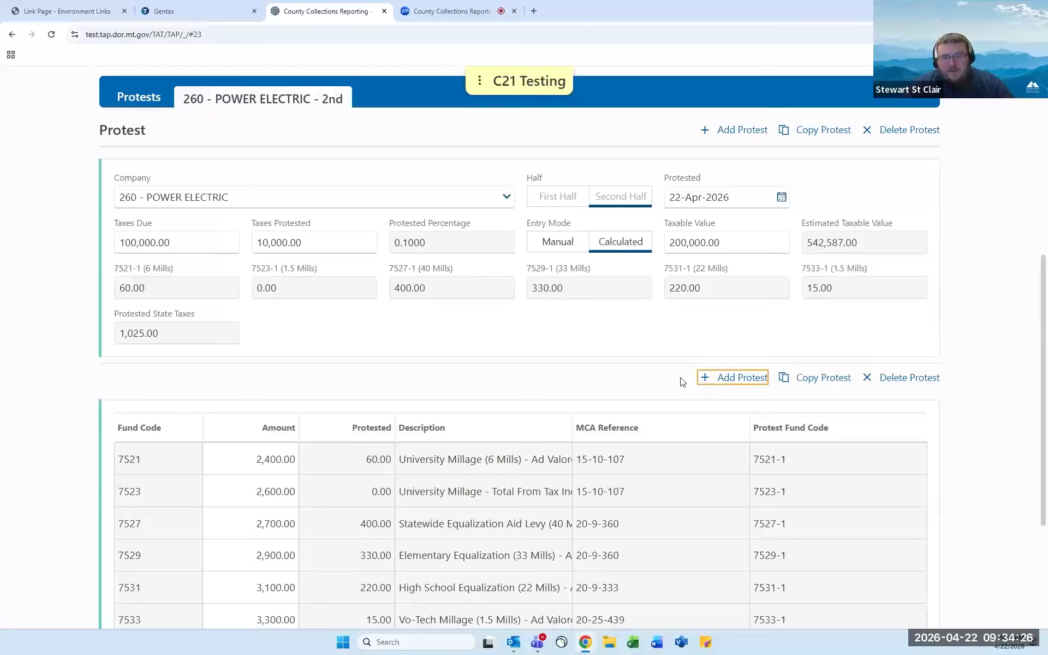
scroll(682, 381, down, 3)
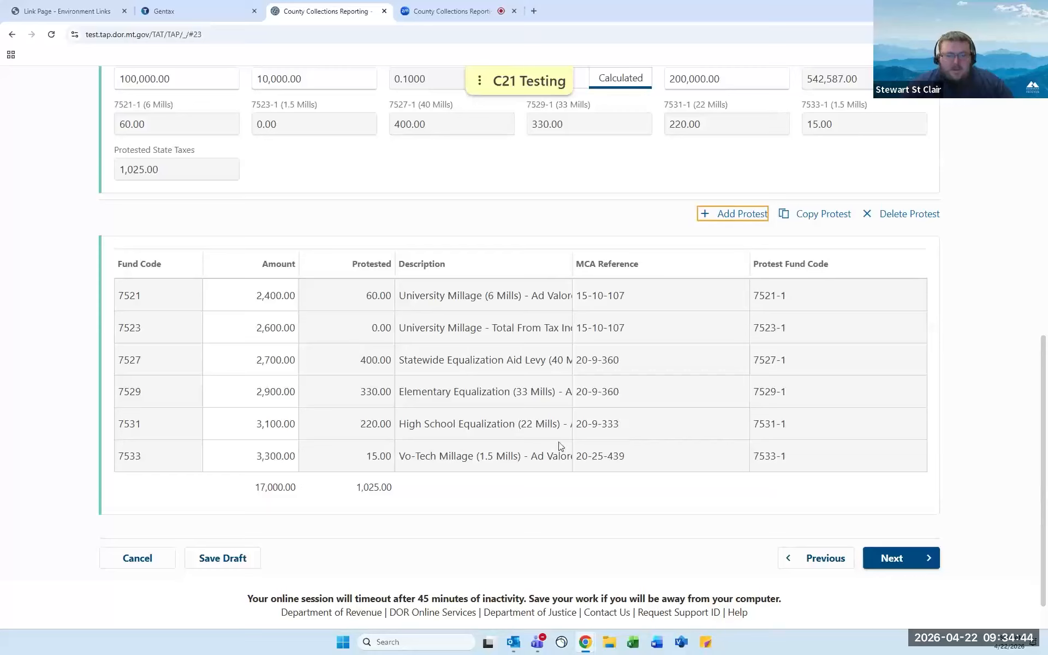
Cancel the unsaved return and confirm leaving the screen without saving.
click(128, 556)
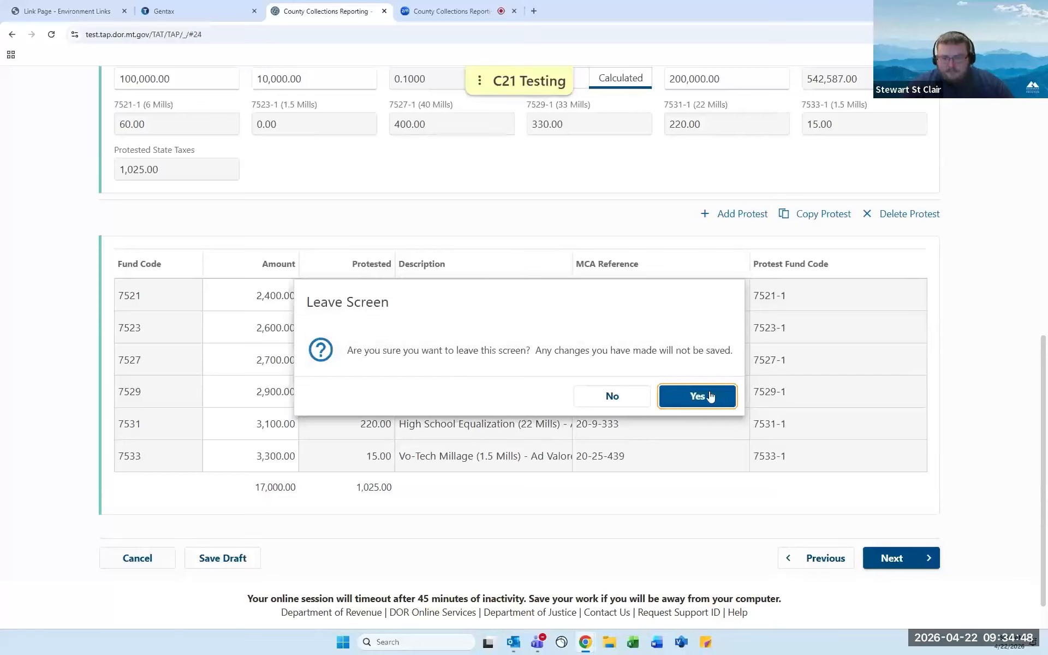
click(696, 394)
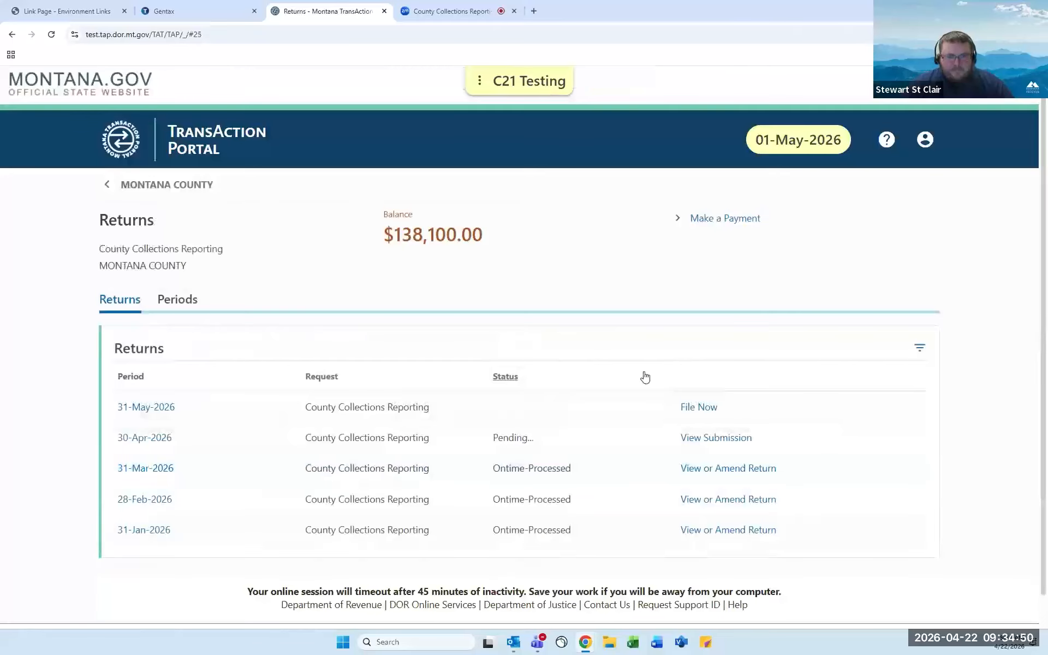
scroll(545, 354, down, 1)
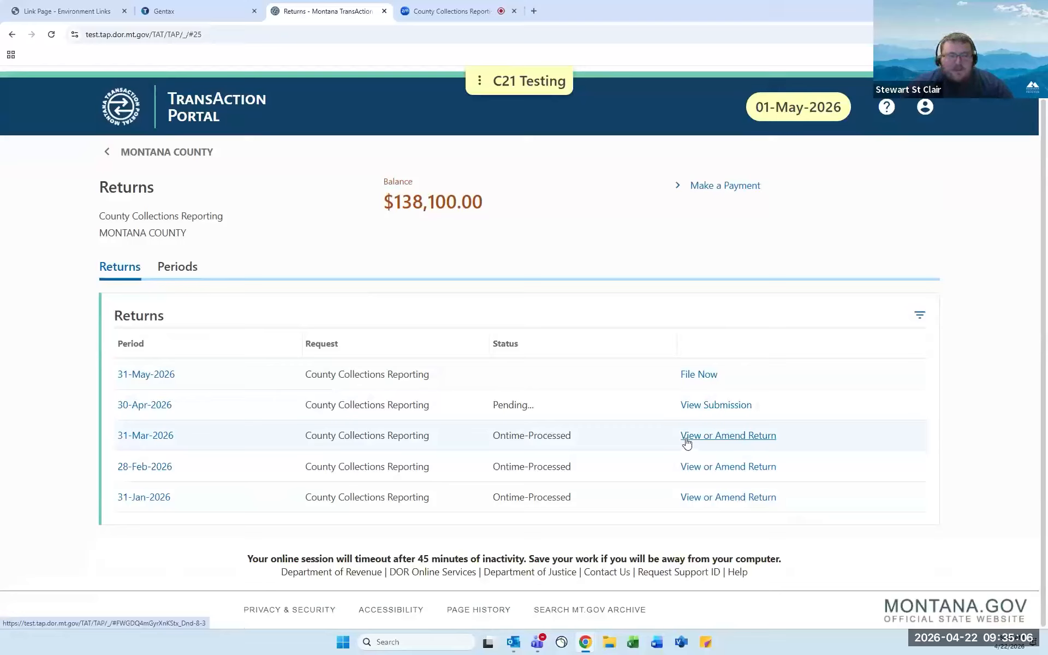
Open the processed 31-Mar-2026 return to view its 112,800.00 collection total.
click(758, 443)
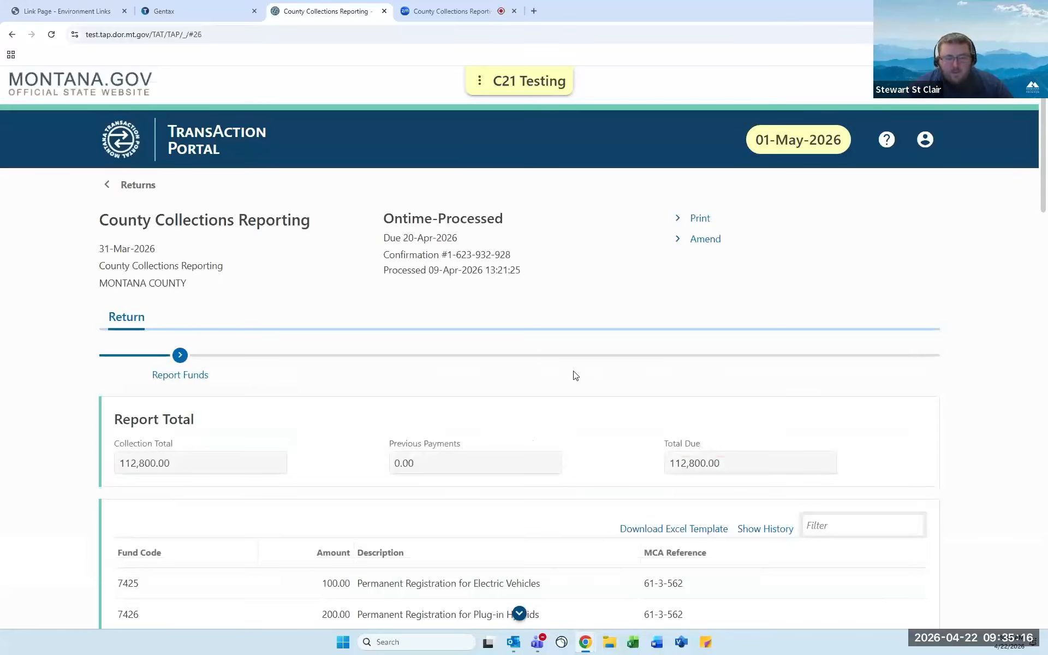
scroll(576, 375, down, 1)
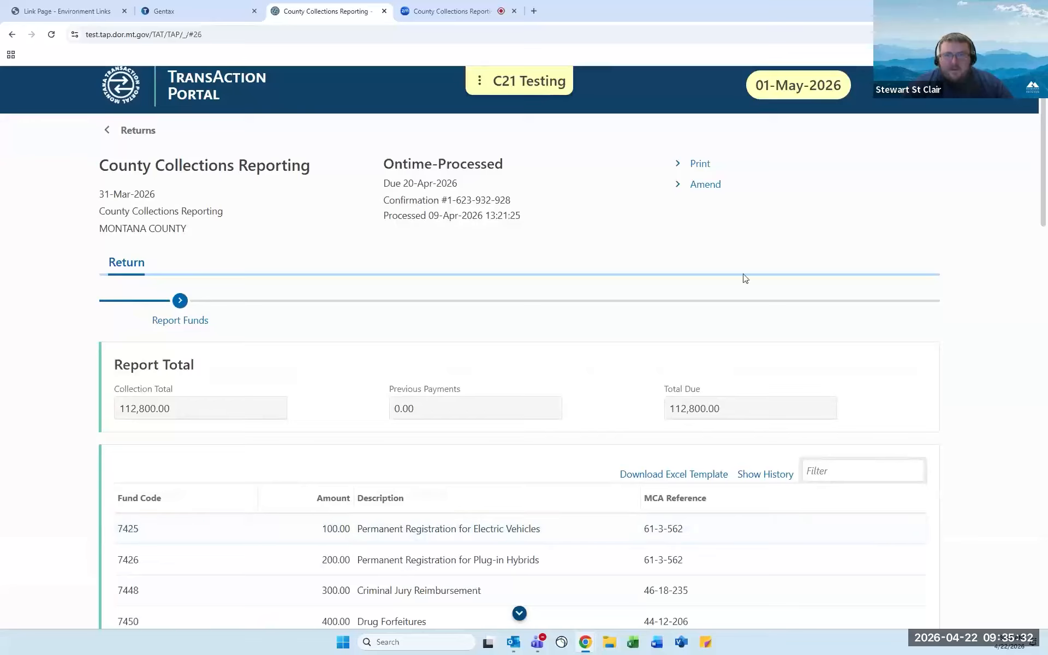
Start an amendment and change the fund 7425 amount to 1,000.00, leaving 900.00 due.
click(710, 188)
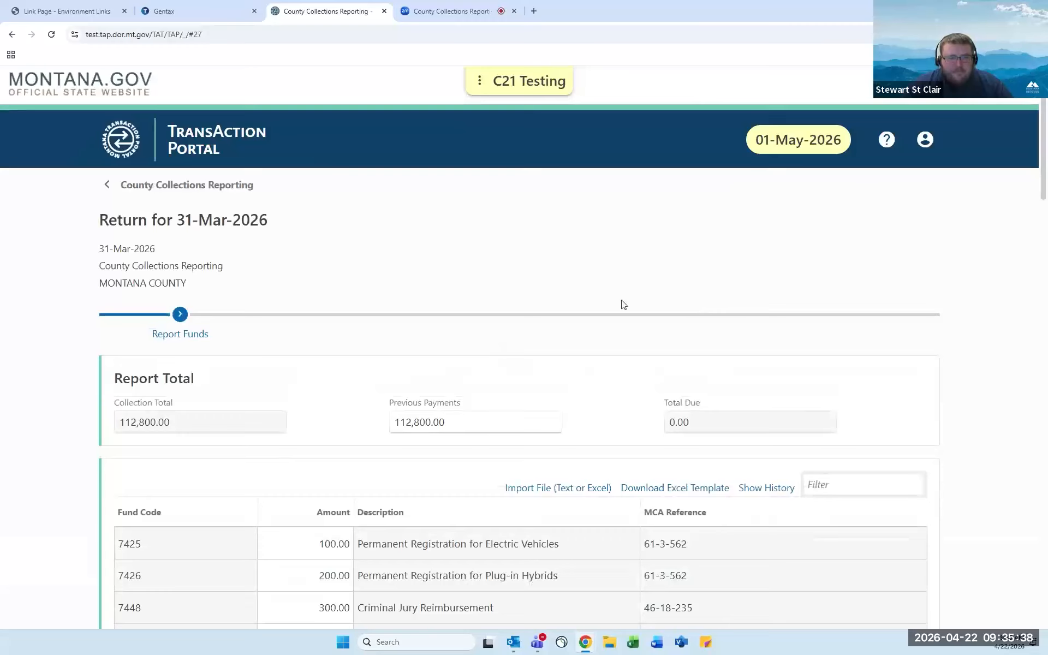
scroll(621, 304, down, 2)
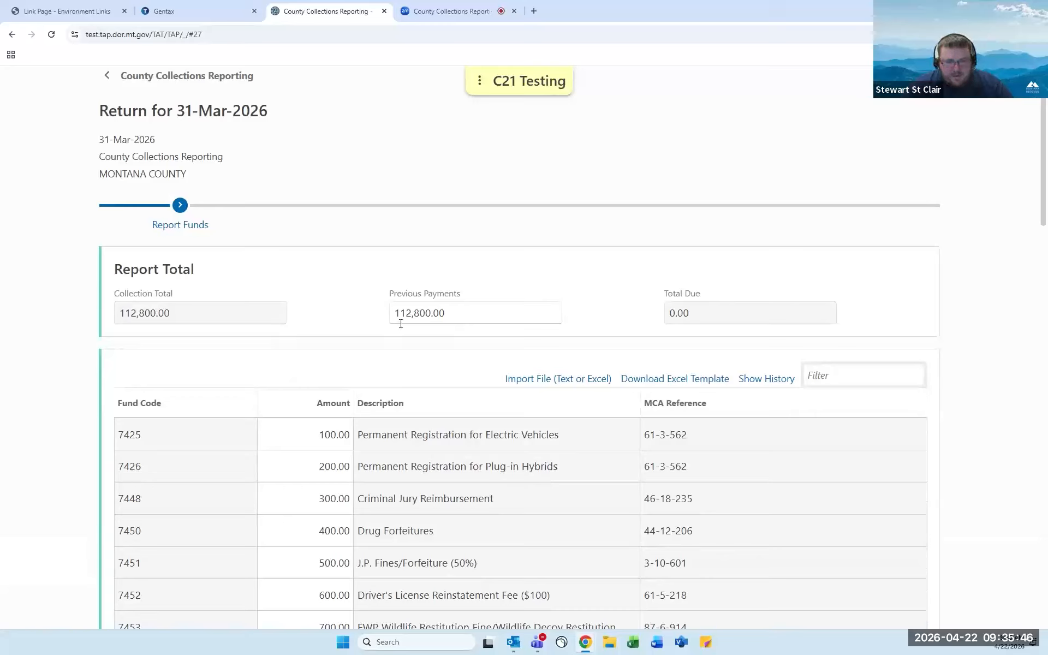
click(320, 432)
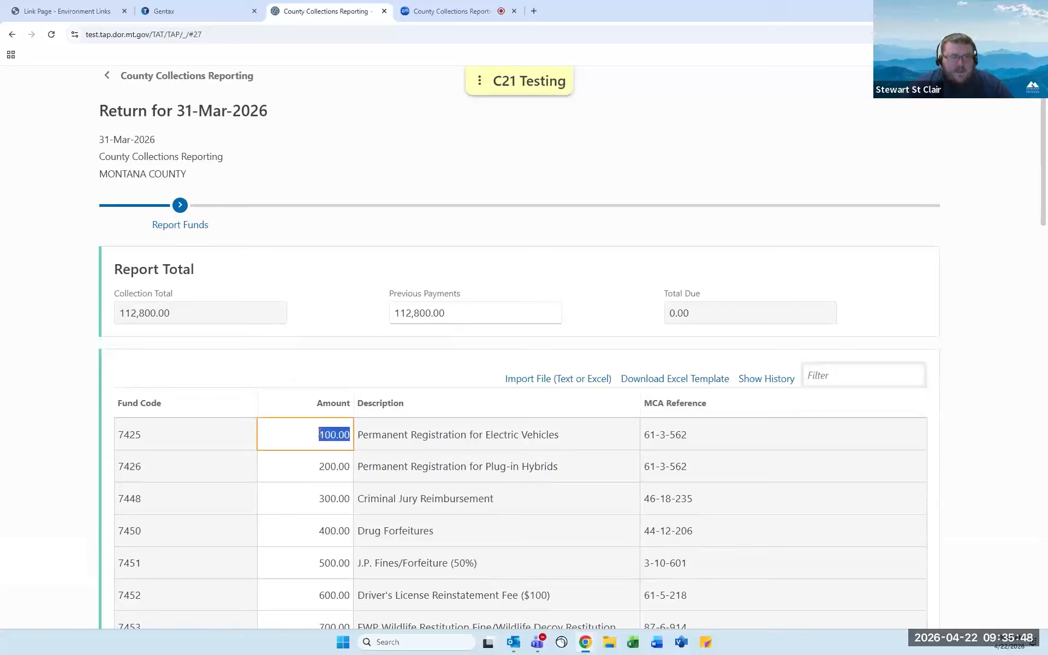
text(1)
key(Tab)
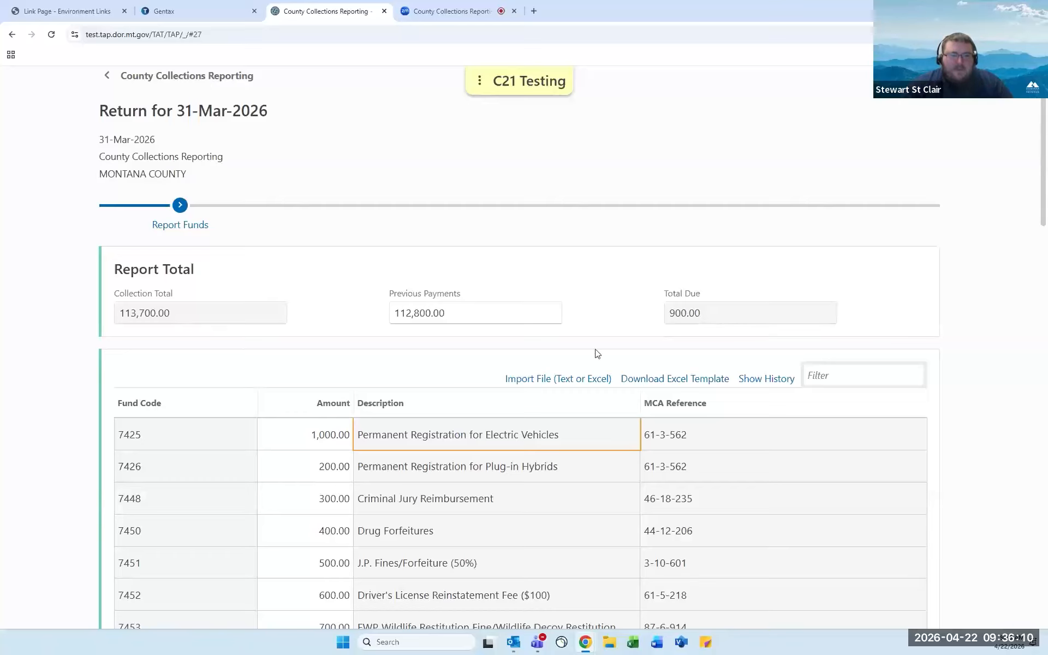
click(329, 435)
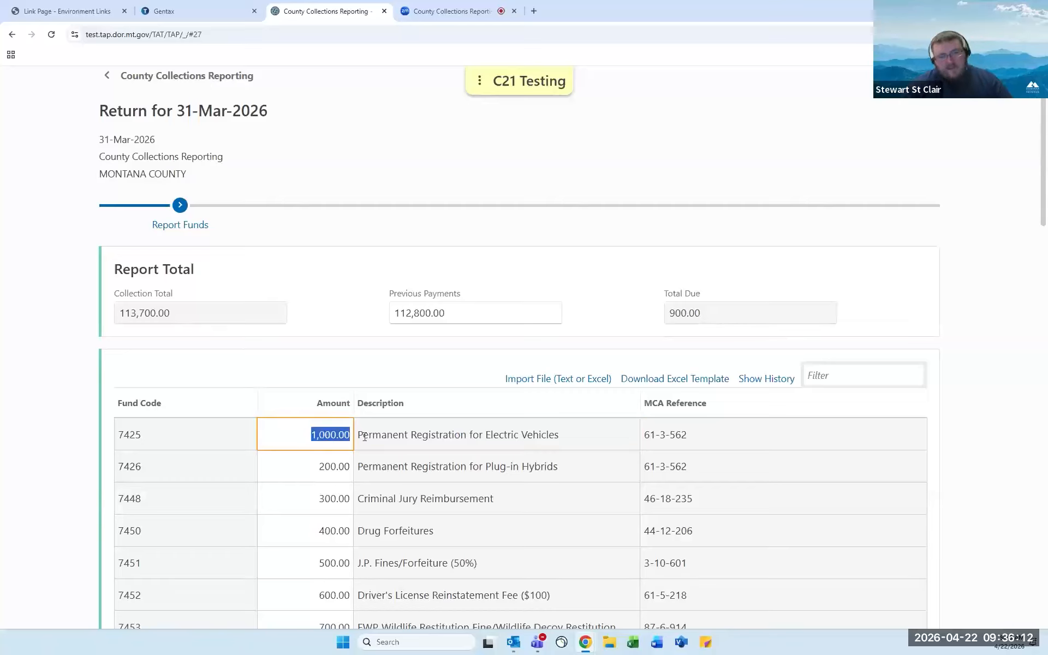